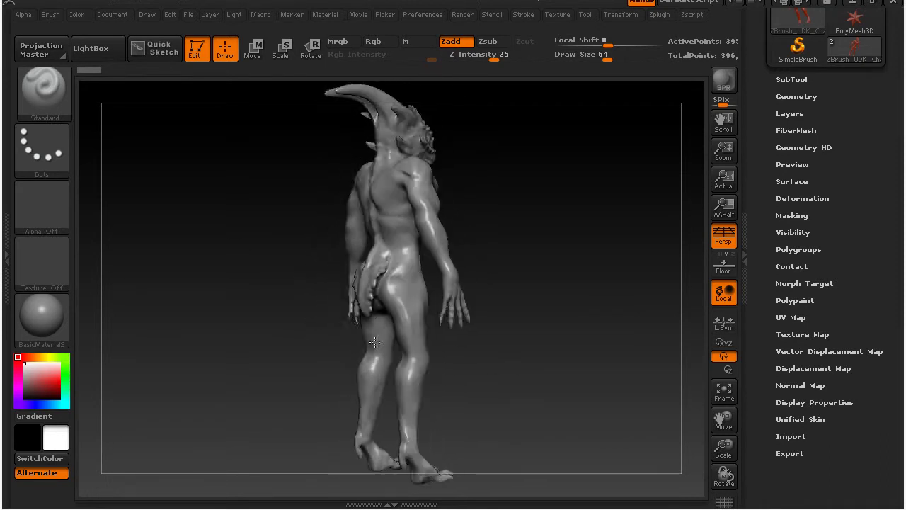
Open the Geometry settings and inspect the full creature figure from the front and side
{"action": "mouse_move", "coordinate": [572, 307]}
{"action": "left_mouse_down"}
{"action": "mouse_move", "coordinate": [524, 311]}
{"action": "mouse_move", "coordinate": [523, 325]}
{"action": "mouse_move", "coordinate": [531, 335]}
{"action": "mouse_move", "coordinate": [574, 330]}
{"action": "mouse_move", "coordinate": [615, 316]}
{"action": "mouse_move", "coordinate": [616, 300]}
{"action": "mouse_move", "coordinate": [599, 299]}
{"action": "mouse_move", "coordinate": [665, 283]}
{"action": "left_mouse_up"}
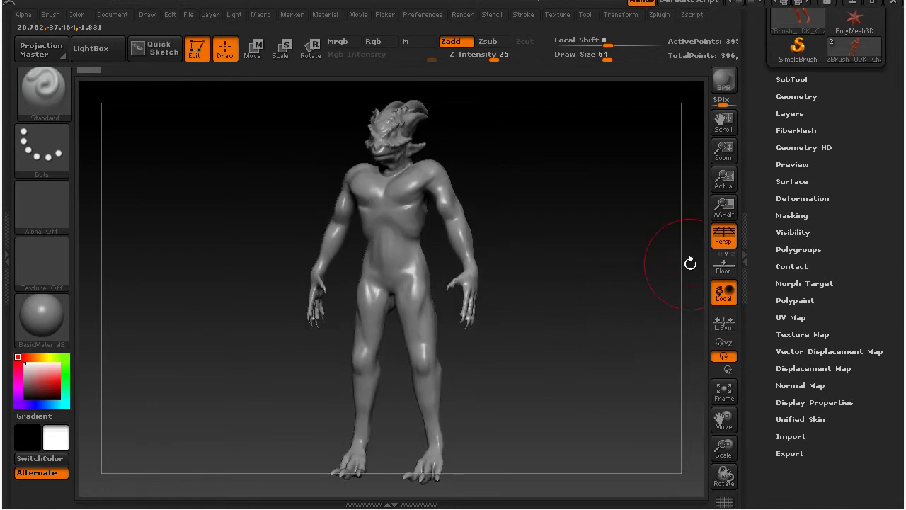
{"action": "left_click", "coordinate": [796, 96]}
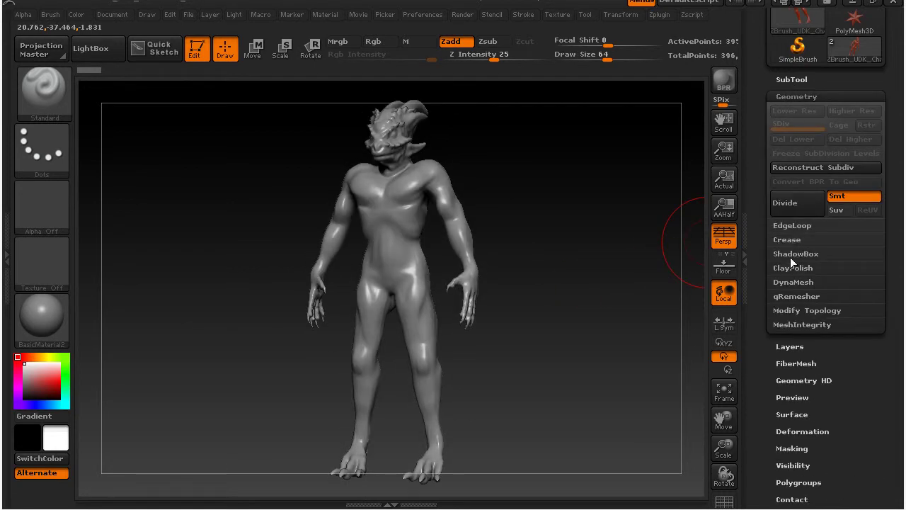
{"action": "mouse_move", "coordinate": [624, 312]}
{"action": "left_mouse_down"}
{"action": "mouse_move", "coordinate": [573, 305]}
{"action": "mouse_move", "coordinate": [580, 304]}
{"action": "mouse_move", "coordinate": [570, 317]}
{"action": "left_mouse_up"}
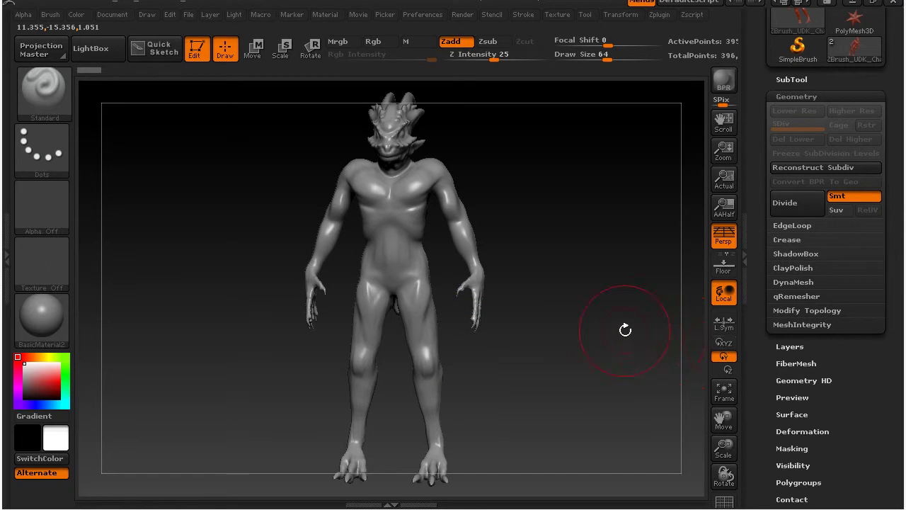
{"action": "mouse_move", "coordinate": [542, 206]}
{"action": "left_mouse_down"}
{"action": "mouse_move", "coordinate": [554, 178]}
{"action": "mouse_move", "coordinate": [526, 191]}
{"action": "mouse_move", "coordinate": [522, 182]}
{"action": "left_mouse_up"}
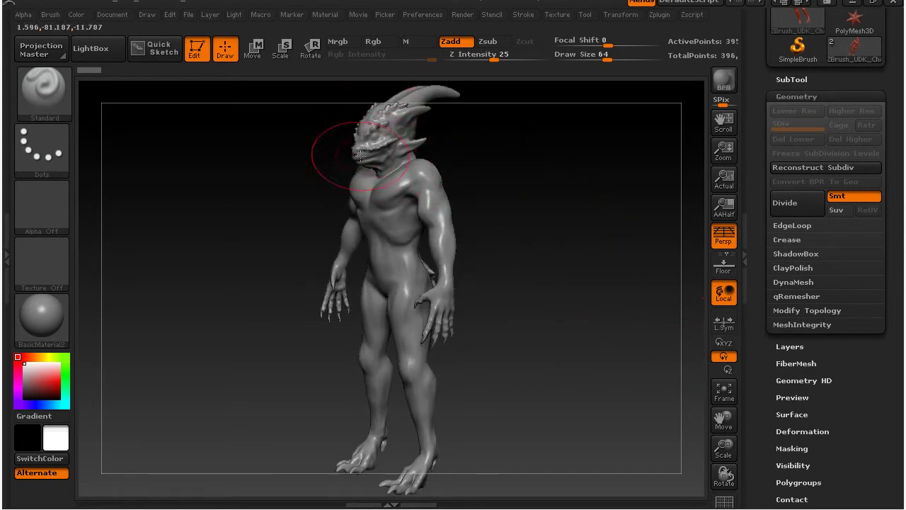
{"action": "left_click_drag", "start_coordinate": [562, 313], "coordinate": [596, 311]}
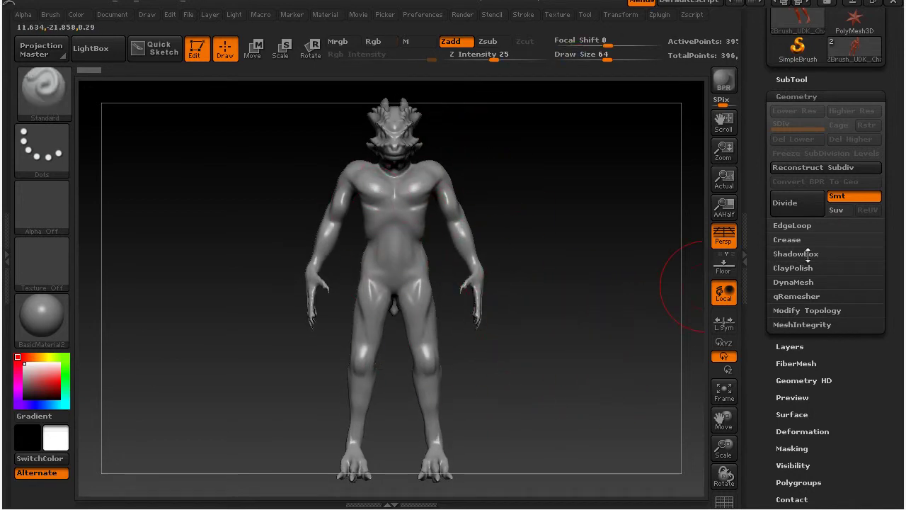
{"action": "mouse_move", "coordinate": [637, 312]}
{"action": "left_mouse_down"}
{"action": "mouse_move", "coordinate": [566, 331]}
{"action": "mouse_move", "coordinate": [685, 334]}
{"action": "mouse_move", "coordinate": [573, 330]}
{"action": "mouse_move", "coordinate": [647, 324]}
{"action": "mouse_move", "coordinate": [627, 309]}
{"action": "left_mouse_up"}
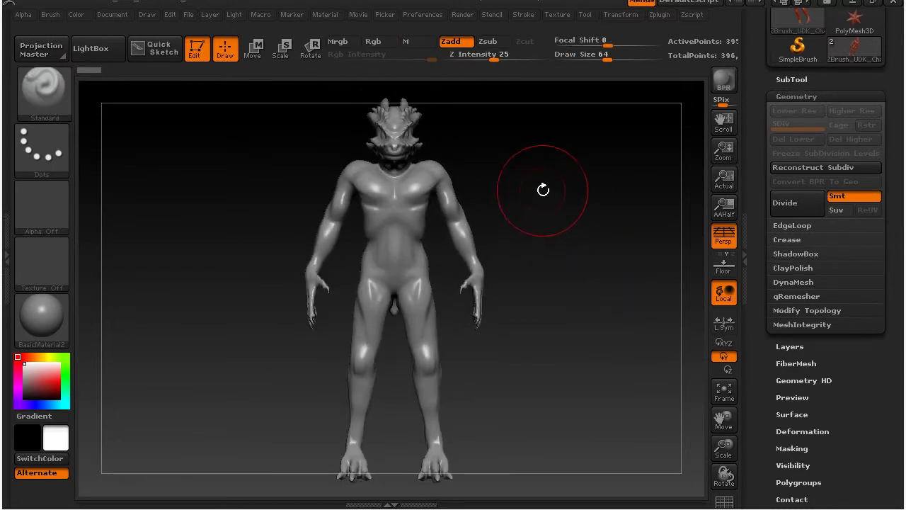
Choose the QRemesherGuide brush and draw a guide curve from the chest over the shoulder onto the shoulder blade
{"action": "mouse_move", "coordinate": [540, 184]}
{"action": "left_mouse_down", "text": "alt"}
{"action": "mouse_move", "coordinate": [538, 267]}
{"action": "mouse_move", "coordinate": [528, 249]}
{"action": "mouse_move", "coordinate": [672, 245]}
{"action": "mouse_move", "coordinate": [630, 412]}
{"action": "mouse_move", "coordinate": [636, 465]}
{"action": "left_mouse_up", "text": "alt"}
{"action": "left_click_drag", "start_coordinate": [639, 193], "coordinate": [646, 279], "text": "alt"}
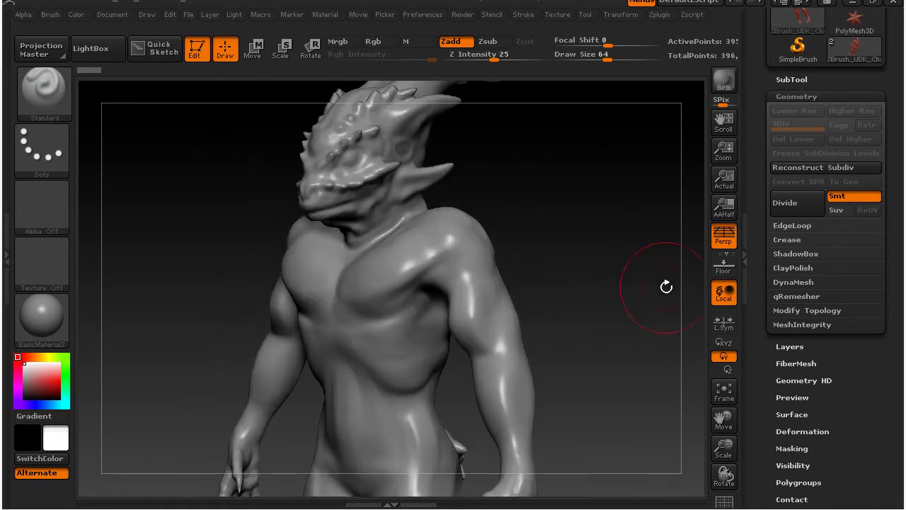
{"action": "left_click", "coordinate": [68, 99]}
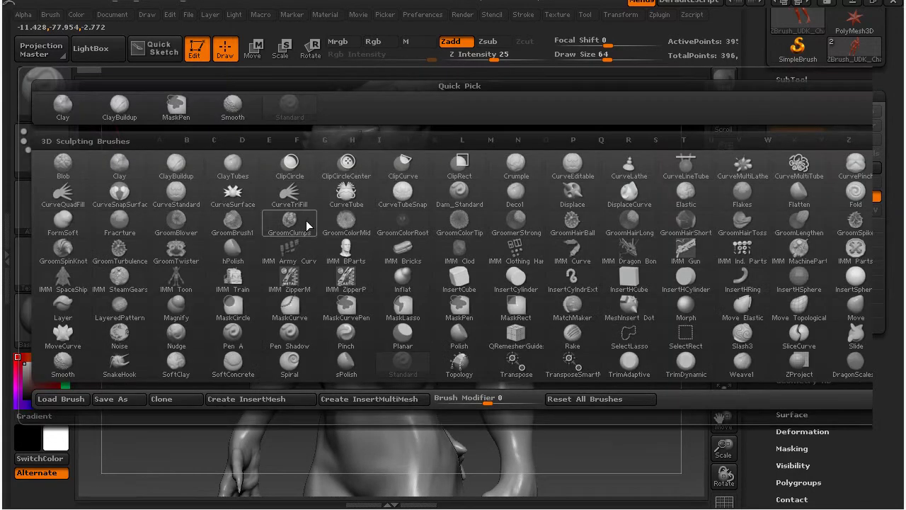
{"action": "left_click", "coordinate": [364, 233]}
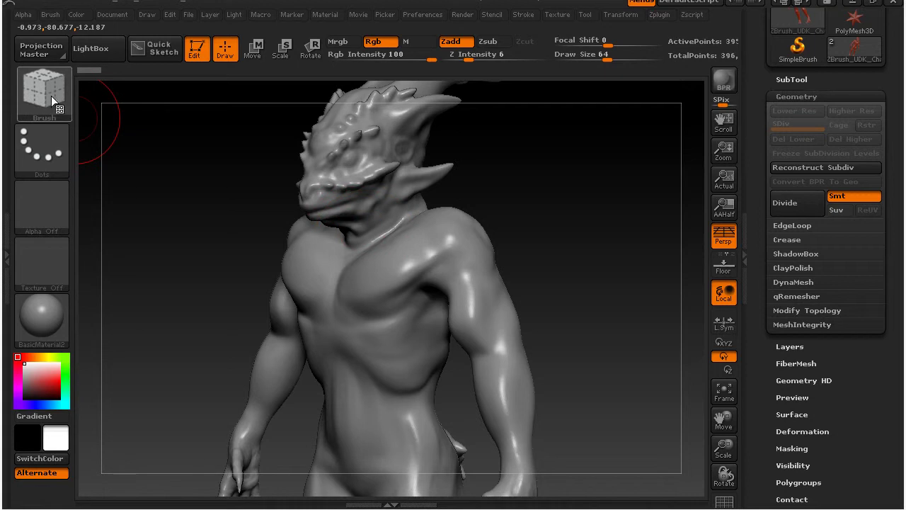
{"action": "left_click_drag", "start_coordinate": [556, 248], "coordinate": [573, 247]}
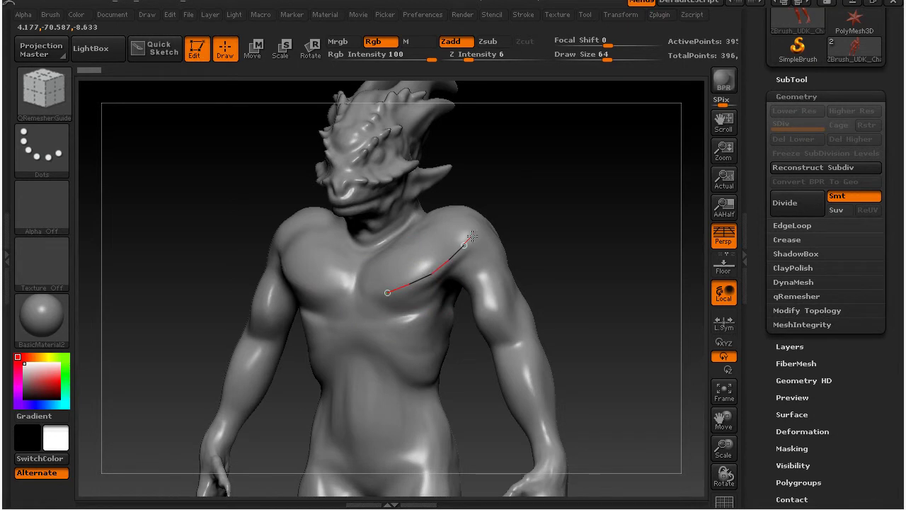
{"action": "left_click_drag", "start_coordinate": [575, 250], "coordinate": [411, 258]}
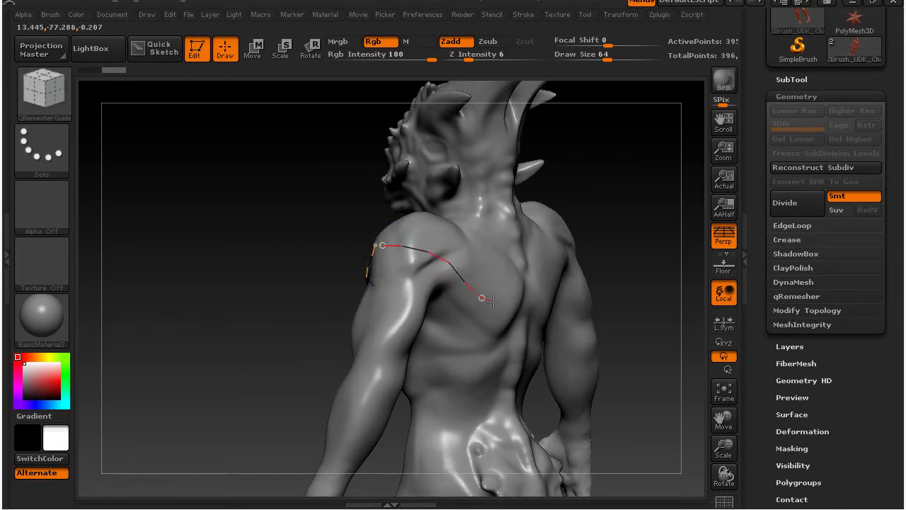
{"action": "left_click_drag", "start_coordinate": [247, 338], "coordinate": [314, 299]}
Draw a guide curve at the back of the upper thigh, running between the outer hip and the inner thigh
{"action": "left_click_drag", "start_coordinate": [530, 303], "coordinate": [586, 191]}
{"action": "left_click_drag", "start_coordinate": [595, 248], "coordinate": [613, 189]}
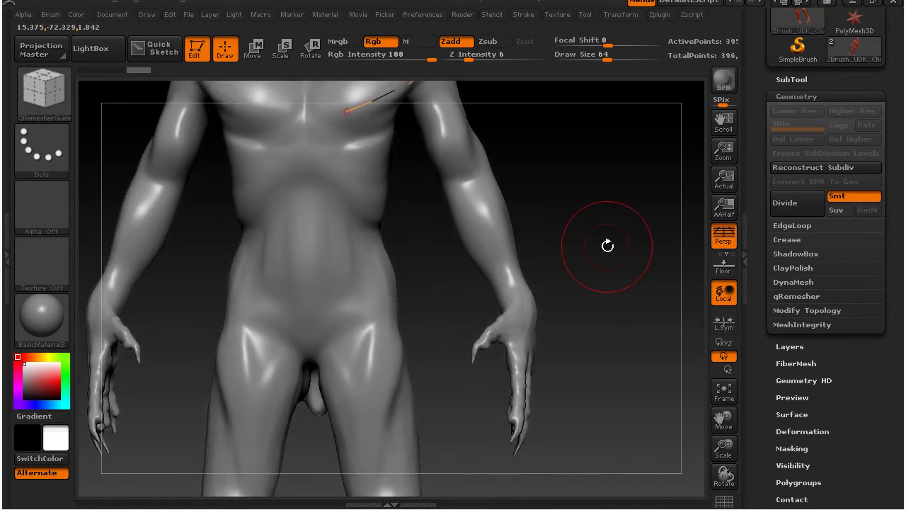
{"action": "left_click_drag", "start_coordinate": [463, 413], "coordinate": [332, 402]}
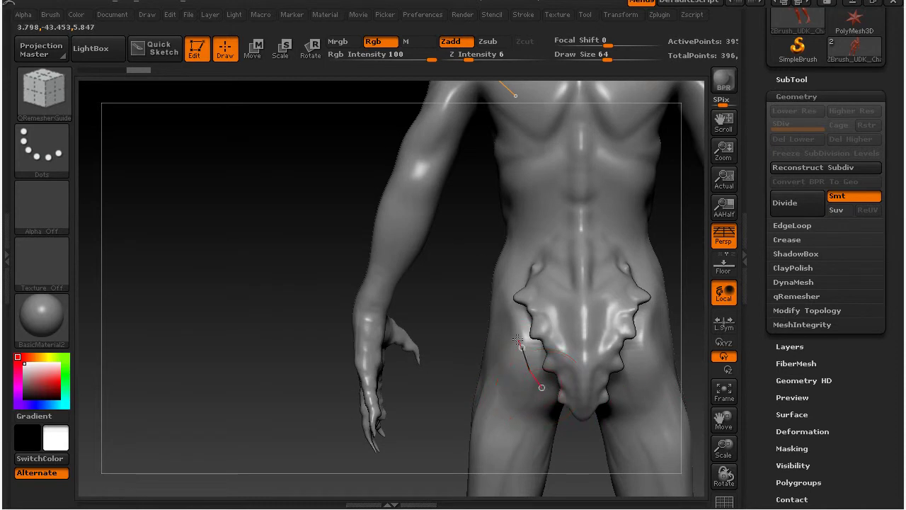
{"action": "left_click_drag", "start_coordinate": [494, 308], "coordinate": [494, 308]}
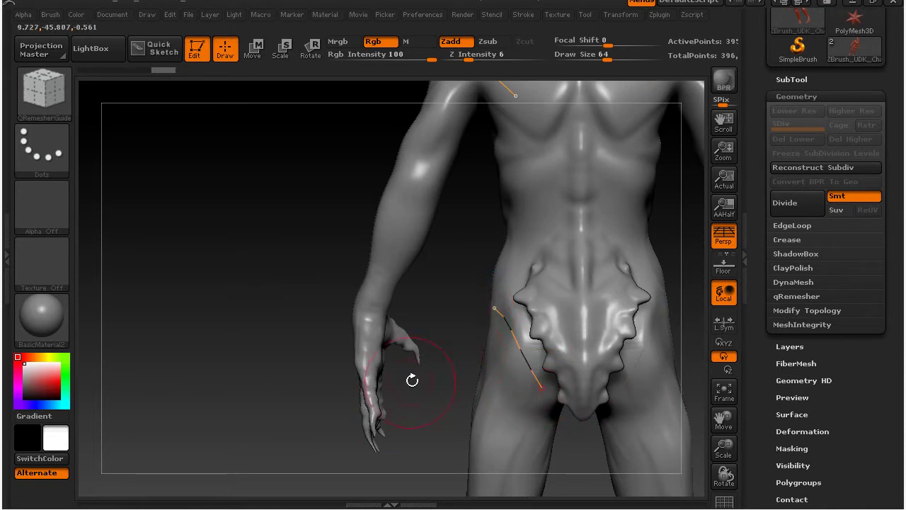
{"action": "left_click_drag", "start_coordinate": [441, 403], "coordinate": [341, 272], "text": "alt"}
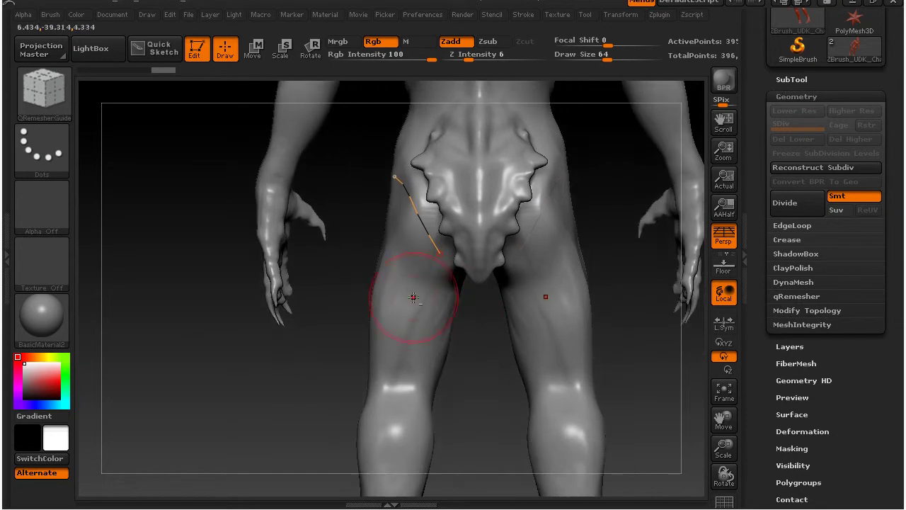
{"action": "left_click_drag", "start_coordinate": [477, 357], "coordinate": [443, 256]}
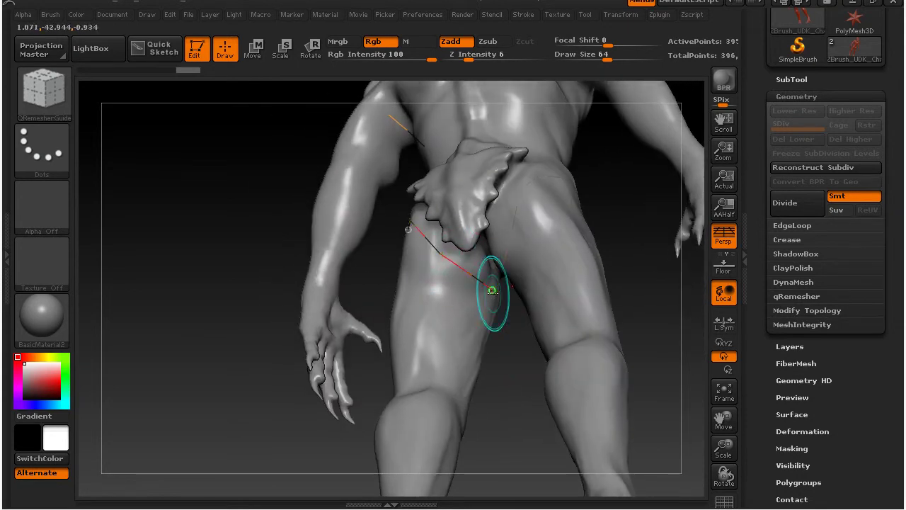
Try to extend the thigh guide curve from the outer hip across the front of the thigh
{"action": "mouse_move", "coordinate": [202, 239]}
{"action": "left_mouse_down"}
{"action": "mouse_move", "coordinate": [348, 295]}
{"action": "mouse_move", "coordinate": [319, 308]}
{"action": "left_mouse_up"}
{"action": "mouse_move", "coordinate": [382, 261]}
{"action": "left_mouse_down"}
{"action": "mouse_move", "coordinate": [469, 206]}
{"action": "mouse_move", "coordinate": [466, 182]}
{"action": "mouse_move", "coordinate": [452, 186]}
{"action": "left_mouse_up"}
{"action": "left_click_drag", "start_coordinate": [402, 247], "coordinate": [402, 248]}
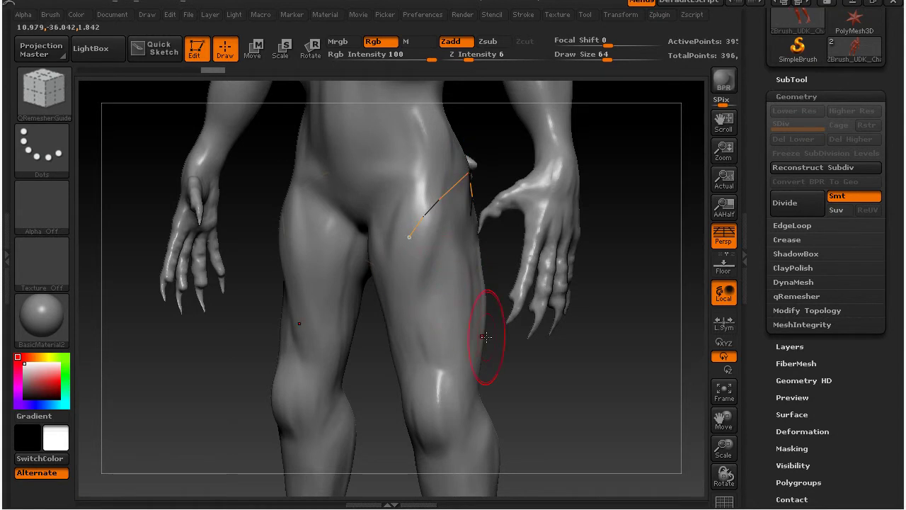
{"action": "mouse_move", "coordinate": [565, 413]}
{"action": "left_mouse_down"}
{"action": "mouse_move", "coordinate": [609, 380]}
{"action": "mouse_move", "coordinate": [603, 394]}
{"action": "mouse_move", "coordinate": [523, 311]}
{"action": "mouse_move", "coordinate": [540, 318]}
{"action": "mouse_move", "coordinate": [495, 304]}
{"action": "mouse_move", "coordinate": [523, 289]}
{"action": "mouse_move", "coordinate": [516, 300]}
{"action": "left_mouse_up"}
{"action": "key", "text": "ctrl"}
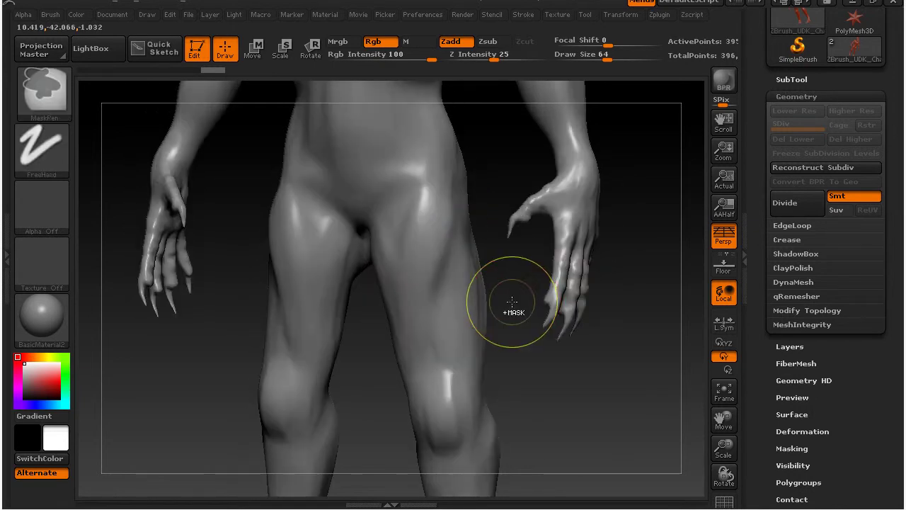
Continue the thigh guide from the outer hip down the front crease to the inner thigh, closing the loop around the leg
{"action": "left_click_drag", "start_coordinate": [464, 172], "coordinate": [460, 174]}
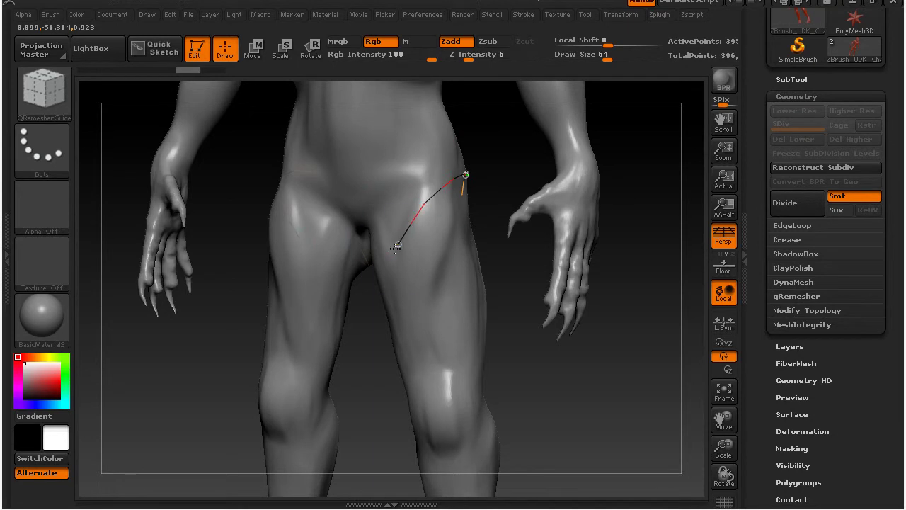
{"action": "left_click_drag", "start_coordinate": [397, 246], "coordinate": [397, 244]}
{"action": "left_click_drag", "start_coordinate": [531, 382], "coordinate": [578, 380]}
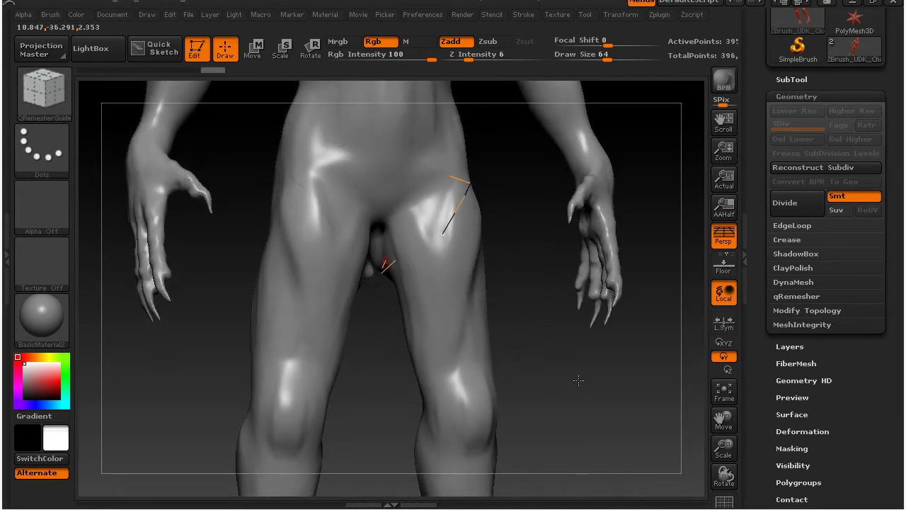
{"action": "left_click_drag", "start_coordinate": [442, 234], "coordinate": [440, 236]}
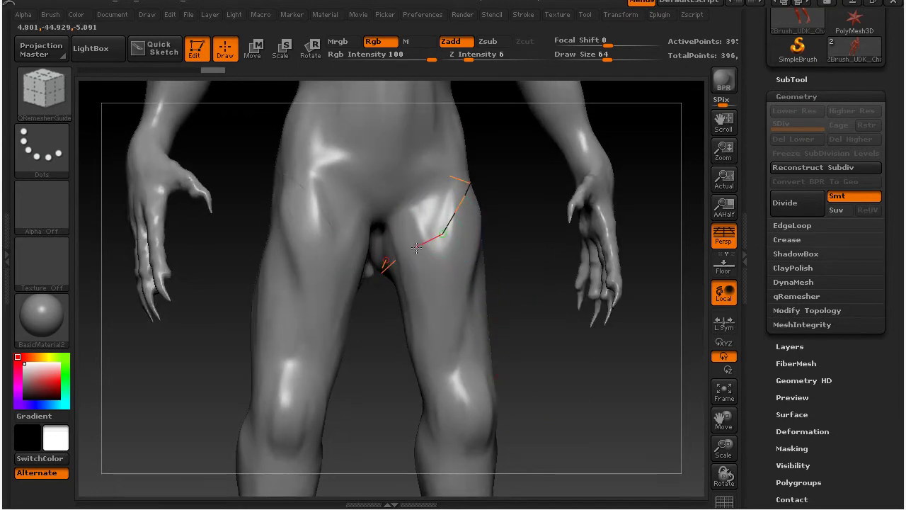
{"action": "left_click_drag", "start_coordinate": [390, 260], "coordinate": [387, 262]}
{"action": "mouse_move", "coordinate": [552, 373]}
{"action": "left_mouse_down"}
{"action": "mouse_move", "coordinate": [543, 376]}
{"action": "mouse_move", "coordinate": [536, 364]}
{"action": "mouse_move", "coordinate": [559, 385]}
{"action": "mouse_move", "coordinate": [552, 381]}
{"action": "mouse_move", "coordinate": [613, 370]}
{"action": "left_mouse_up"}
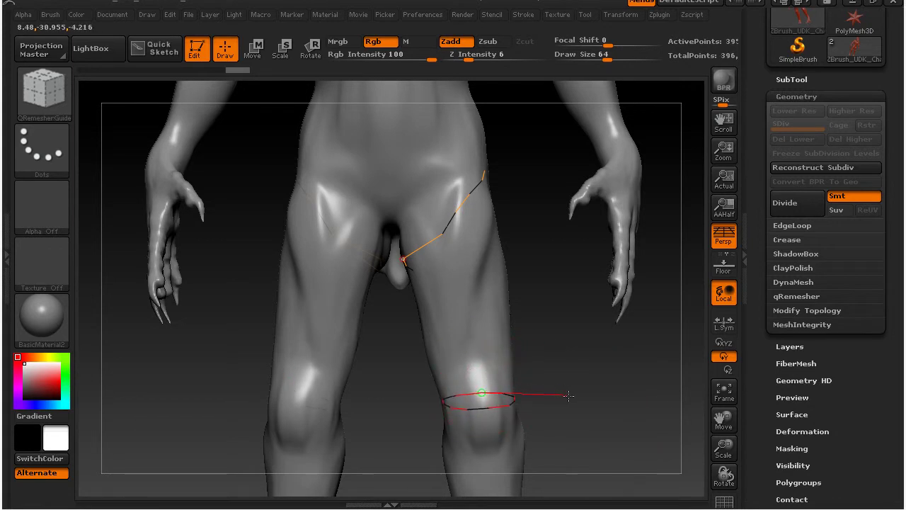
Draw a guide ring around the leg at the knee, undo it and draw it again
{"action": "left_click_drag", "start_coordinate": [628, 431], "coordinate": [504, 413]}
{"action": "left_click_drag", "start_coordinate": [639, 364], "coordinate": [524, 281]}
{"action": "key", "text": "ctrl+z"}
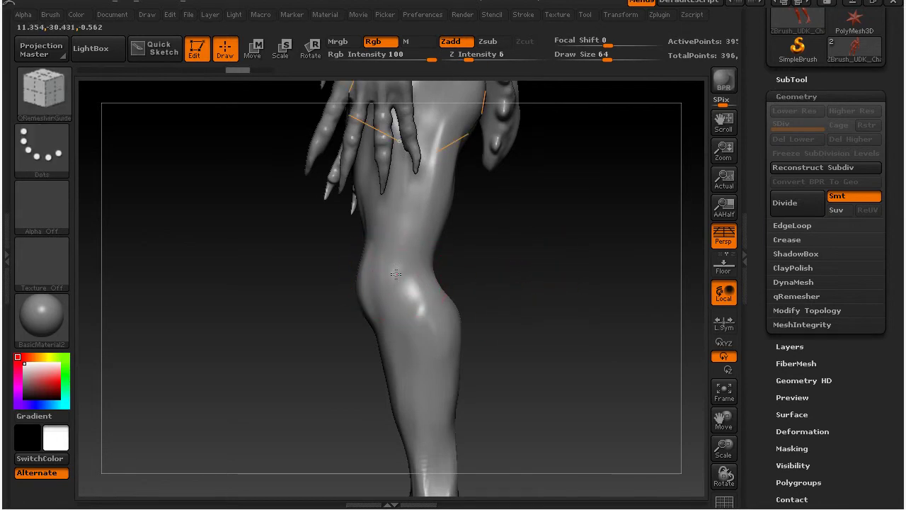
{"action": "mouse_move", "coordinate": [294, 276]}
{"action": "left_mouse_down"}
{"action": "mouse_move", "coordinate": [287, 300]}
{"action": "mouse_move", "coordinate": [212, 307]}
{"action": "mouse_move", "coordinate": [482, 284]}
{"action": "left_mouse_up"}
Draw a closed guide ring around the arm at the elbow
{"action": "left_click_drag", "start_coordinate": [571, 245], "coordinate": [588, 419], "text": "alt"}
{"action": "left_click_drag", "start_coordinate": [596, 191], "coordinate": [613, 356], "text": "alt"}
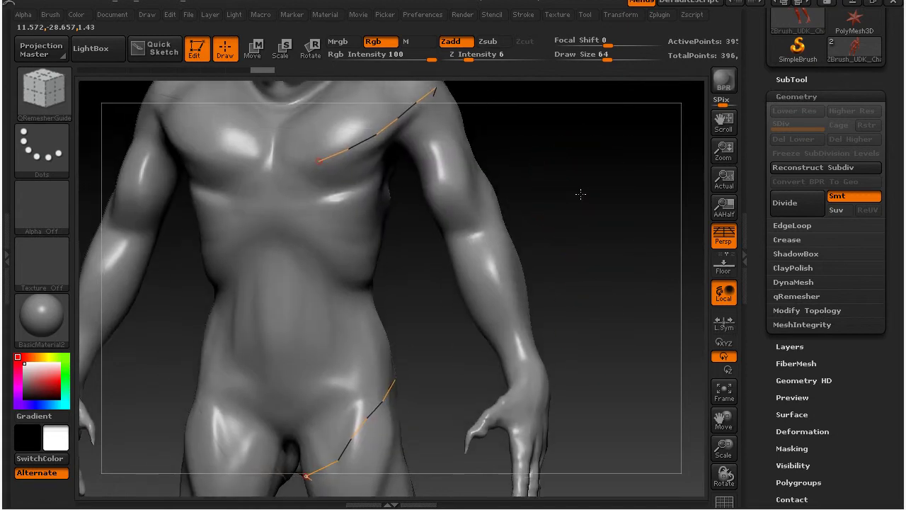
{"action": "left_click_drag", "start_coordinate": [579, 187], "coordinate": [589, 231], "text": "alt"}
{"action": "mouse_move", "coordinate": [624, 275]}
{"action": "left_mouse_down"}
{"action": "mouse_move", "coordinate": [550, 295]}
{"action": "mouse_move", "coordinate": [556, 300]}
{"action": "left_mouse_up"}
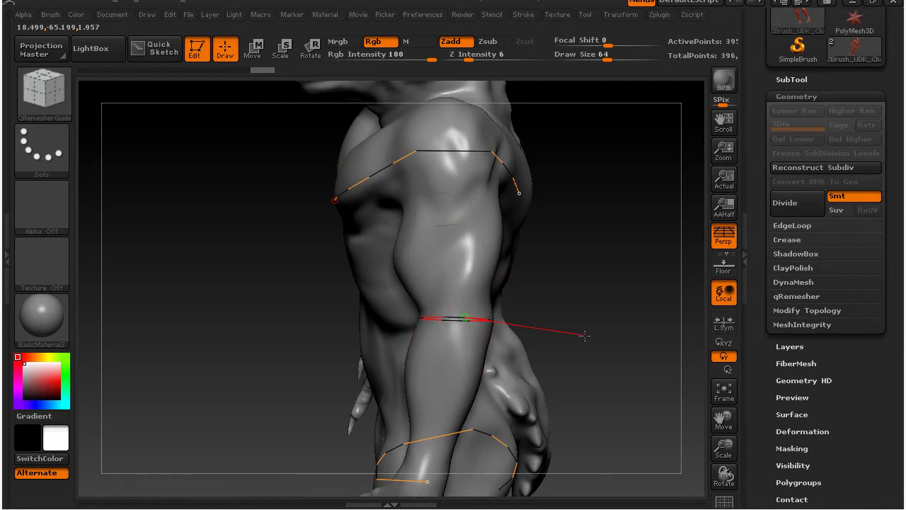
{"action": "key", "text": "shift"}
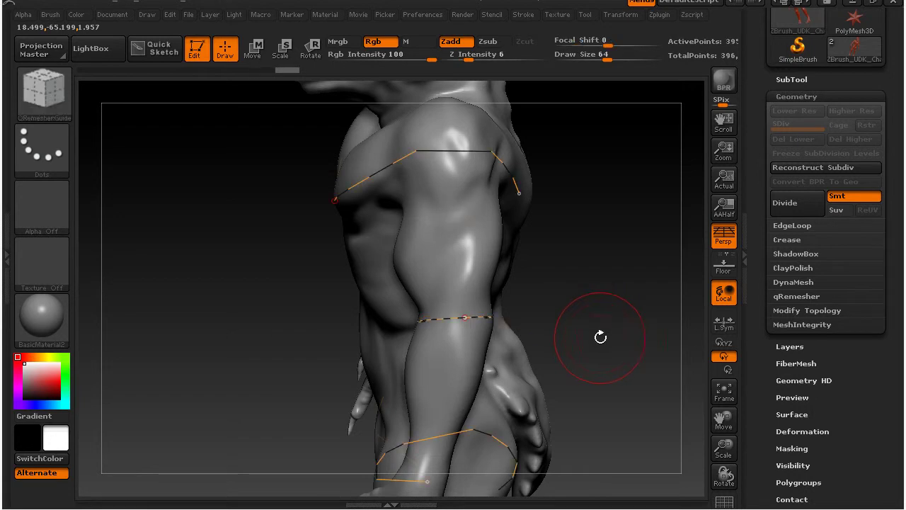
Draw a guide curve around the base of the neck, from the throat to the nape
{"action": "mouse_move", "coordinate": [556, 293]}
{"action": "left_mouse_down"}
{"action": "mouse_move", "coordinate": [588, 262]}
{"action": "mouse_move", "coordinate": [623, 262]}
{"action": "mouse_move", "coordinate": [567, 209]}
{"action": "mouse_move", "coordinate": [524, 217]}
{"action": "mouse_move", "coordinate": [601, 247]}
{"action": "mouse_move", "coordinate": [617, 216]}
{"action": "mouse_move", "coordinate": [626, 217]}
{"action": "mouse_move", "coordinate": [617, 208]}
{"action": "mouse_move", "coordinate": [601, 279]}
{"action": "mouse_move", "coordinate": [534, 272]}
{"action": "left_mouse_up"}
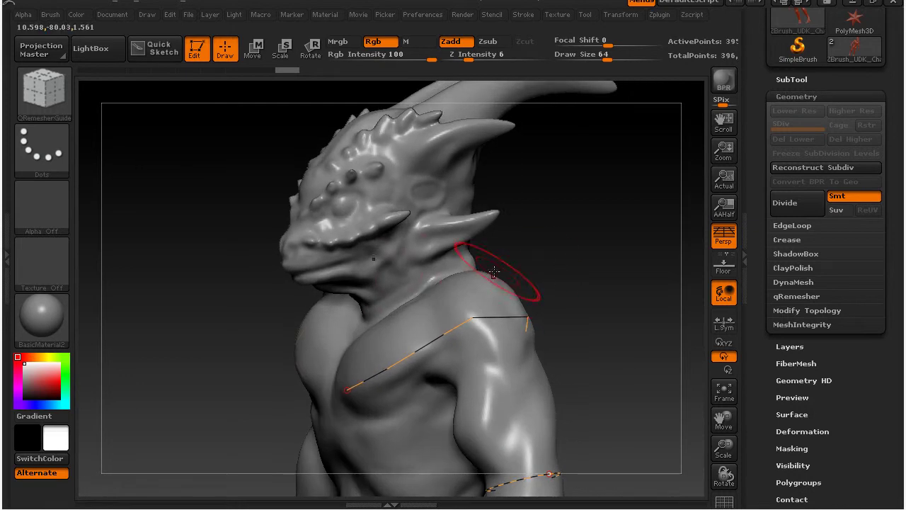
{"action": "left_click", "coordinate": [373, 305]}
{"action": "left_click_drag", "start_coordinate": [607, 257], "coordinate": [478, 262]}
{"action": "left_click_drag", "start_coordinate": [395, 299], "coordinate": [436, 269]}
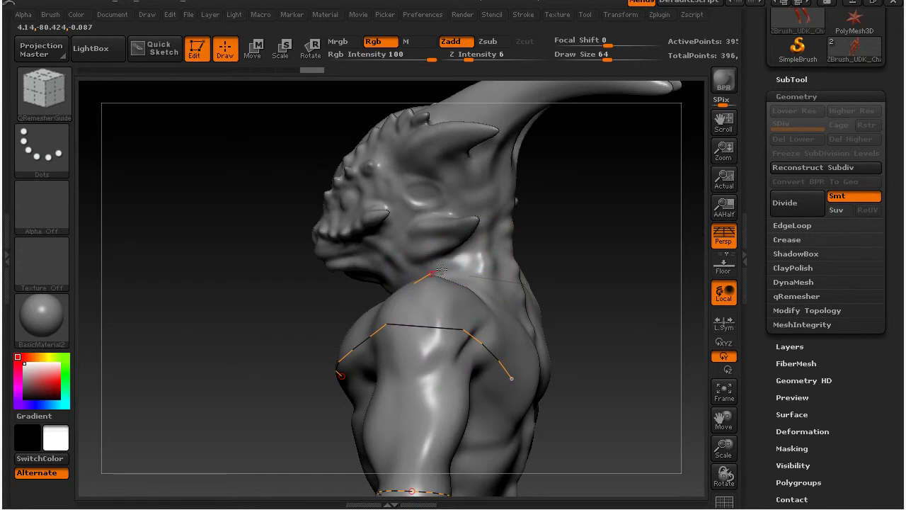
{"action": "left_click_drag", "start_coordinate": [501, 264], "coordinate": [507, 264]}
Try to draw a guide curve from the throat up the side of the face to the forehead
{"action": "left_click_drag", "start_coordinate": [256, 319], "coordinate": [278, 304]}
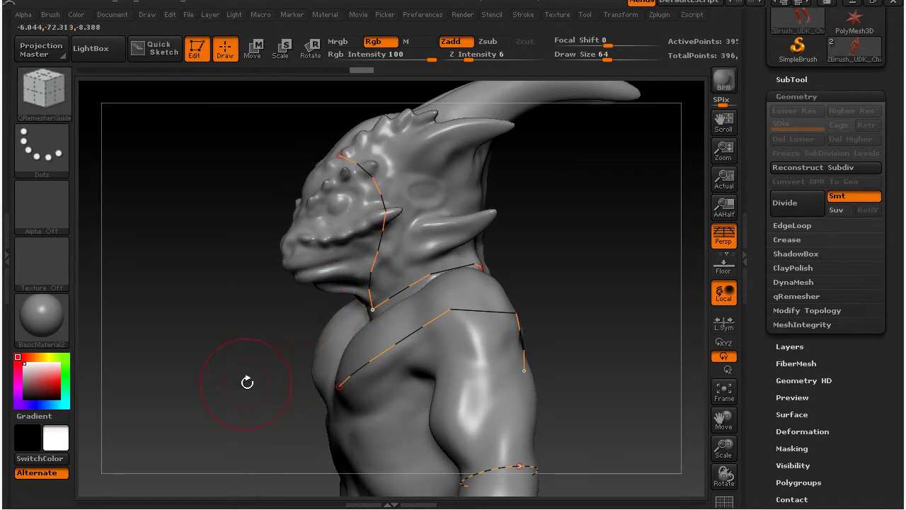
{"action": "mouse_move", "coordinate": [554, 245]}
{"action": "left_mouse_down"}
{"action": "mouse_move", "coordinate": [546, 252]}
{"action": "mouse_move", "coordinate": [556, 253]}
{"action": "left_mouse_up"}
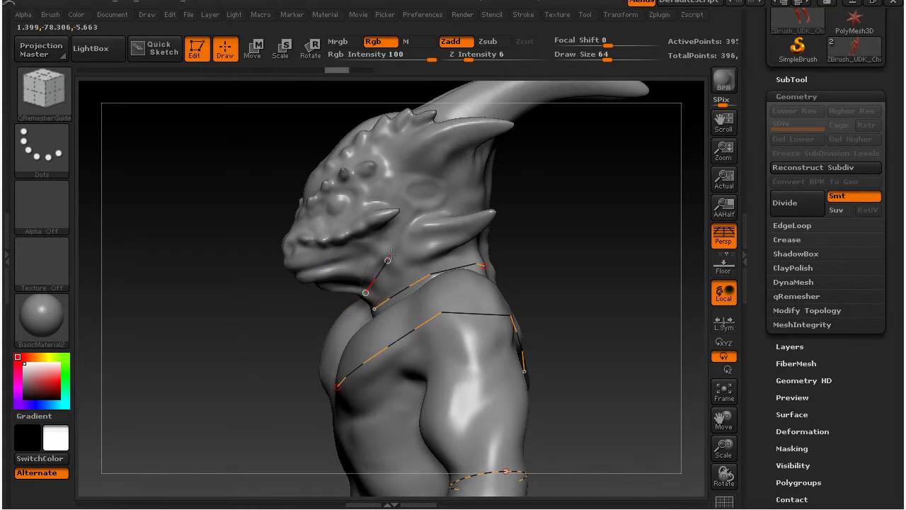
{"action": "left_click", "coordinate": [375, 145], "text": "alt"}
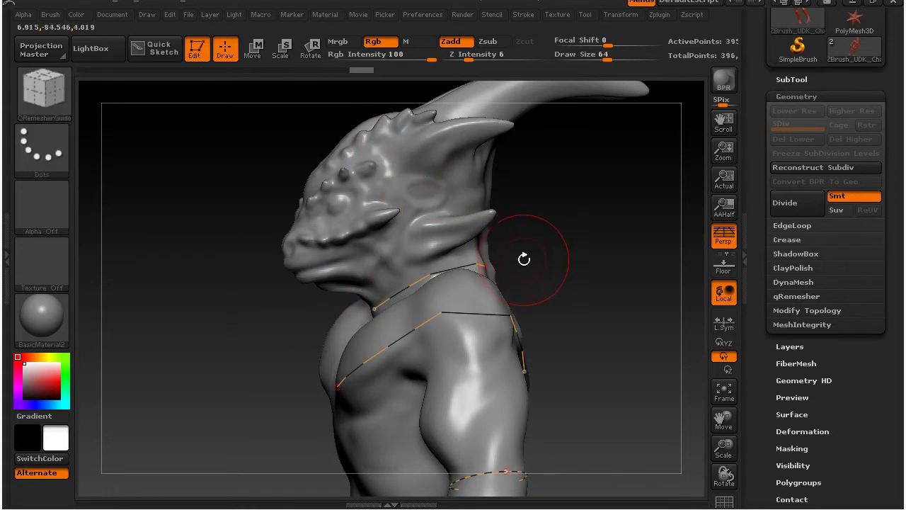
Reduce the draw size to 17 and draw a guide curve framing the face, from under the jaw to the forehead
{"action": "left_click_drag", "start_coordinate": [607, 57], "coordinate": [582, 60]}
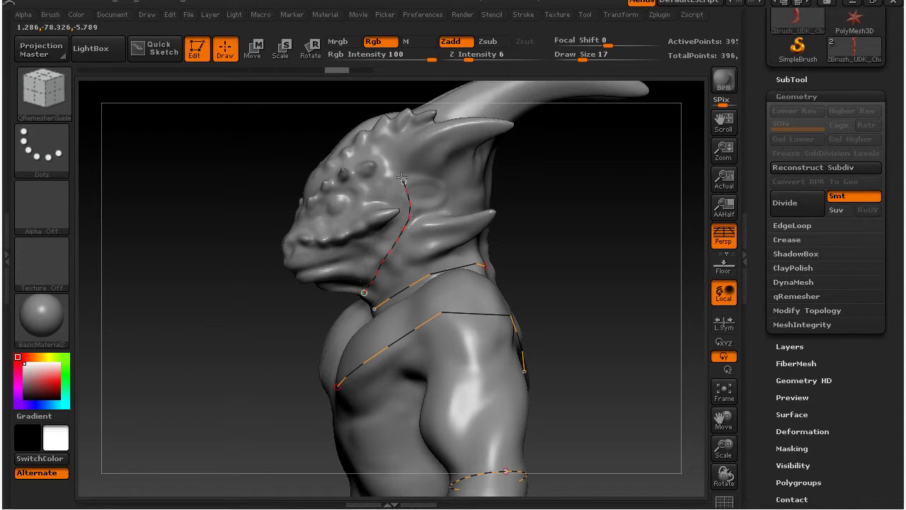
{"action": "left_click_drag", "start_coordinate": [368, 143], "coordinate": [349, 132]}
{"action": "left_click_drag", "start_coordinate": [592, 237], "coordinate": [567, 235]}
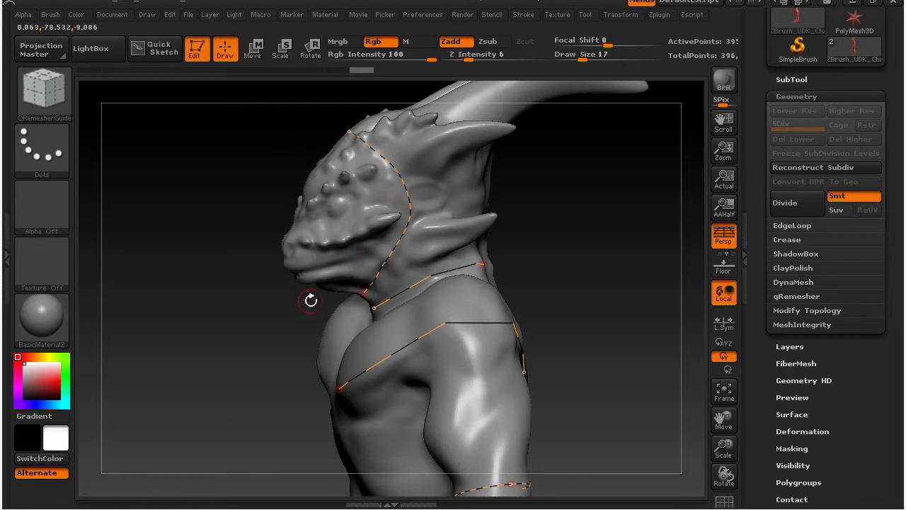
{"action": "left_click_drag", "start_coordinate": [204, 328], "coordinate": [368, 297]}
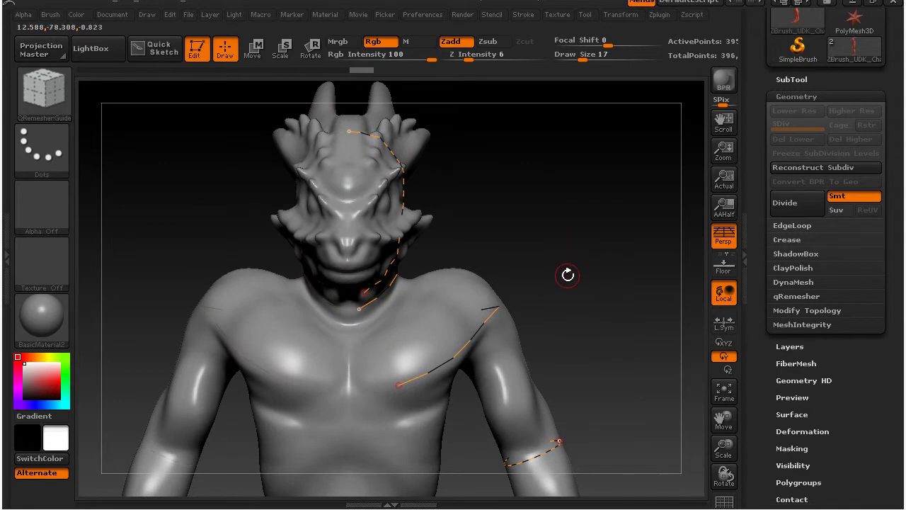
Set the draw size to 37 and draw a closed guide ring around the base of the large horn
{"action": "left_click_drag", "start_coordinate": [606, 277], "coordinate": [572, 271]}
{"action": "left_click_drag", "start_coordinate": [626, 207], "coordinate": [615, 228]}
{"action": "left_click_drag", "start_coordinate": [601, 194], "coordinate": [543, 307], "text": "alt"}
{"action": "left_click_drag", "start_coordinate": [529, 272], "coordinate": [532, 299]}
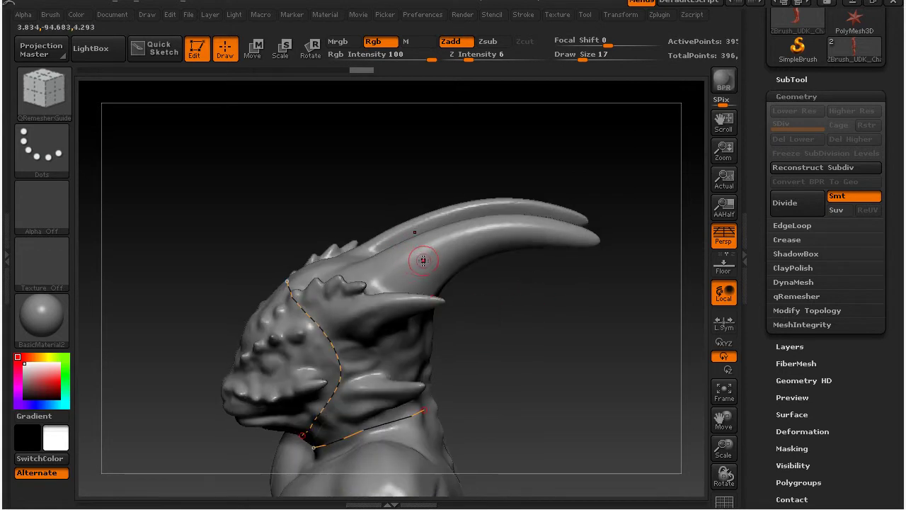
{"action": "left_click_drag", "start_coordinate": [574, 61], "coordinate": [594, 61]}
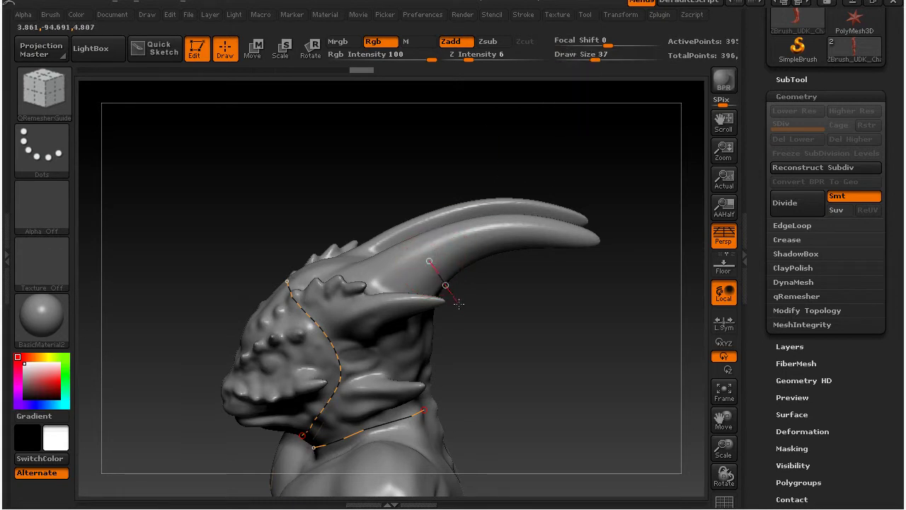
{"action": "left_click_drag", "start_coordinate": [477, 357], "coordinate": [478, 358]}
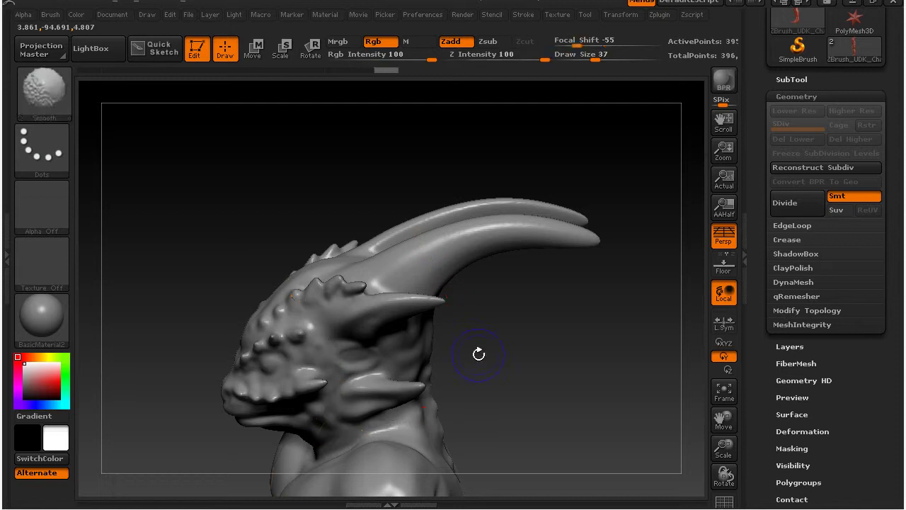
{"action": "mouse_move", "coordinate": [573, 325]}
{"action": "left_mouse_down"}
{"action": "mouse_move", "coordinate": [533, 330]}
{"action": "mouse_move", "coordinate": [495, 313]}
{"action": "mouse_move", "coordinate": [557, 290]}
{"action": "mouse_move", "coordinate": [557, 306]}
{"action": "mouse_move", "coordinate": [542, 207]}
{"action": "left_mouse_up"}
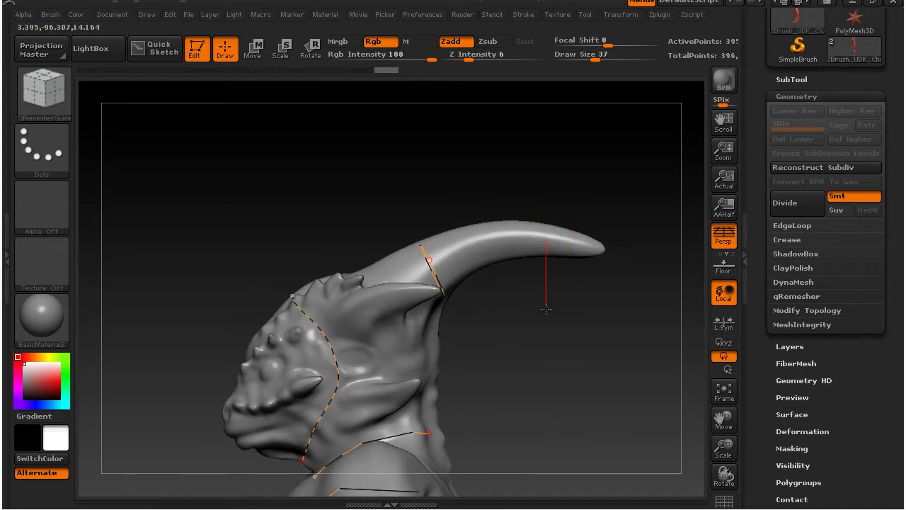
Try to draw a second guide ring around the horn, closer to its tip
{"action": "left_click_drag", "start_coordinate": [545, 313], "coordinate": [545, 314], "text": "shift"}
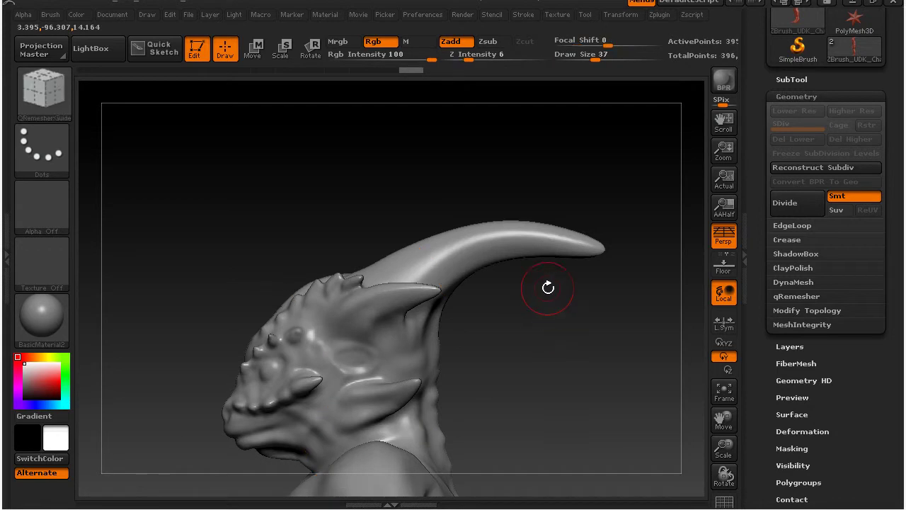
{"action": "key", "text": "ctrl+z"}
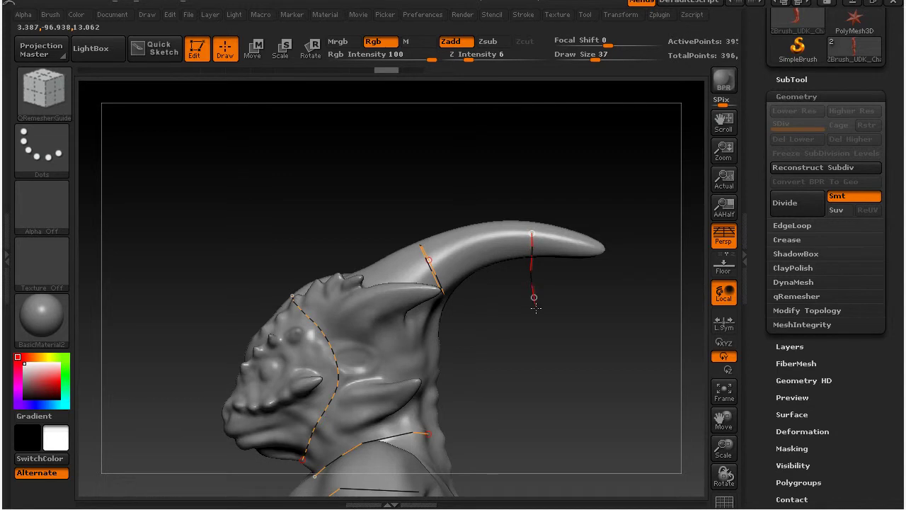
{"action": "left_click_drag", "start_coordinate": [536, 309], "coordinate": [537, 310]}
{"action": "key", "text": "ctrl+z"}
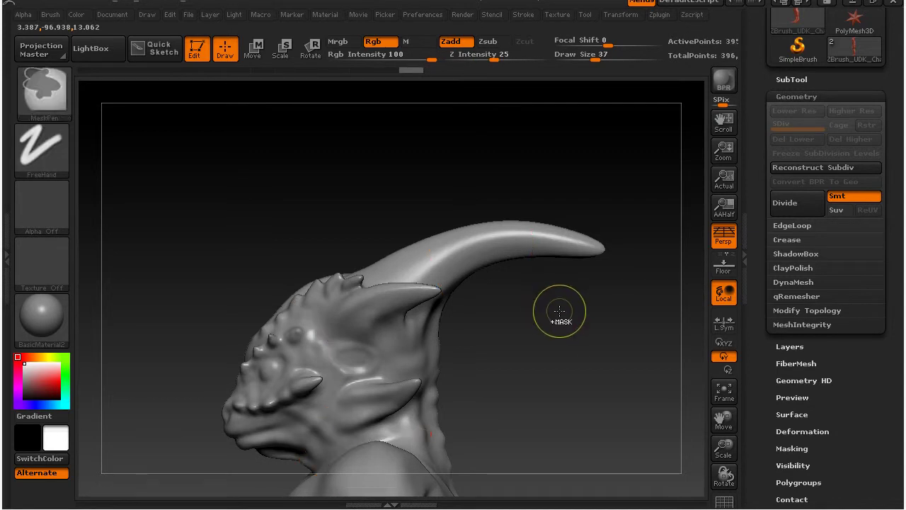
{"action": "mouse_move", "coordinate": [593, 296]}
{"action": "left_mouse_down"}
{"action": "mouse_move", "coordinate": [503, 310]}
{"action": "mouse_move", "coordinate": [578, 304]}
{"action": "left_mouse_up"}
{"action": "key", "text": "ctrl+z"}
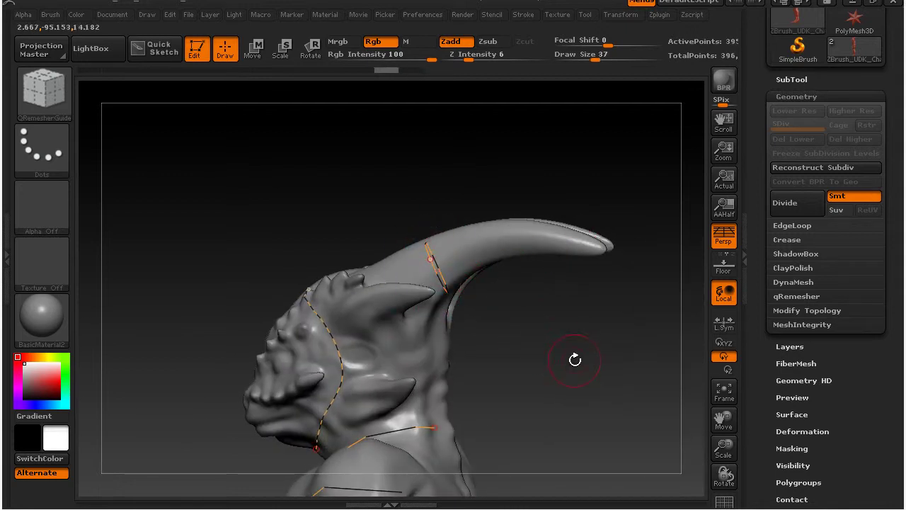
Draw a closed guide ring around the upper spike on the side of the head, below the horn
{"action": "left_click_drag", "start_coordinate": [531, 325], "coordinate": [467, 307]}
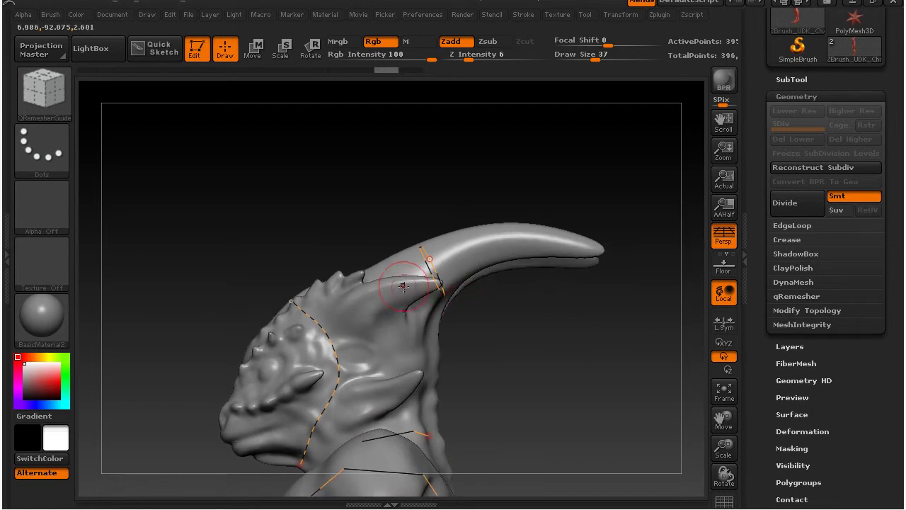
{"action": "left_click_drag", "start_coordinate": [552, 344], "coordinate": [490, 344]}
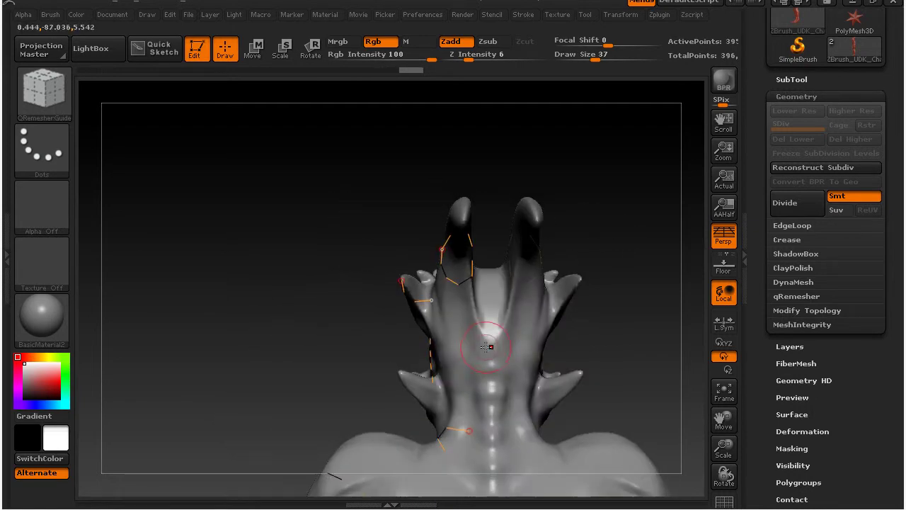
{"action": "key", "text": "ctrl+z"}
{"action": "mouse_move", "coordinate": [366, 326]}
{"action": "left_mouse_down"}
{"action": "mouse_move", "coordinate": [341, 334]}
{"action": "mouse_move", "coordinate": [357, 317]}
{"action": "left_mouse_up"}
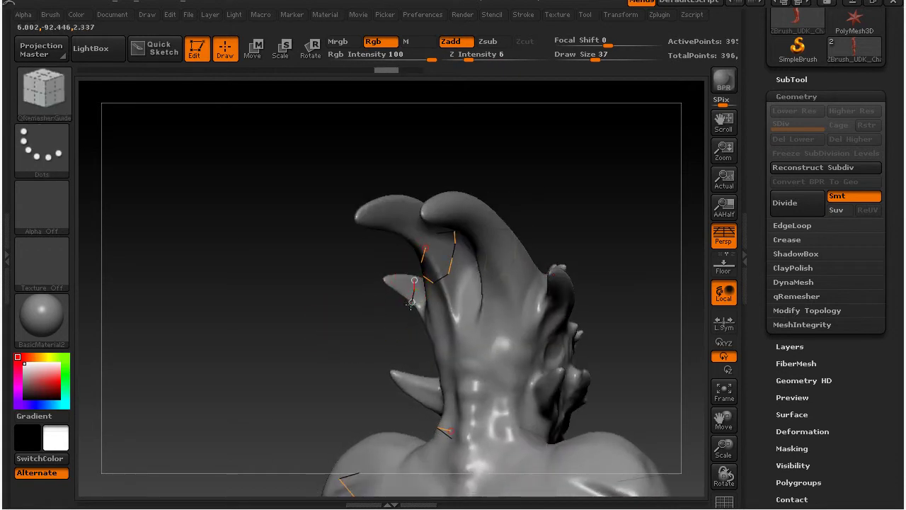
{"action": "left_click_drag", "start_coordinate": [410, 304], "coordinate": [413, 316]}
{"action": "left_click_drag", "start_coordinate": [325, 344], "coordinate": [424, 315]}
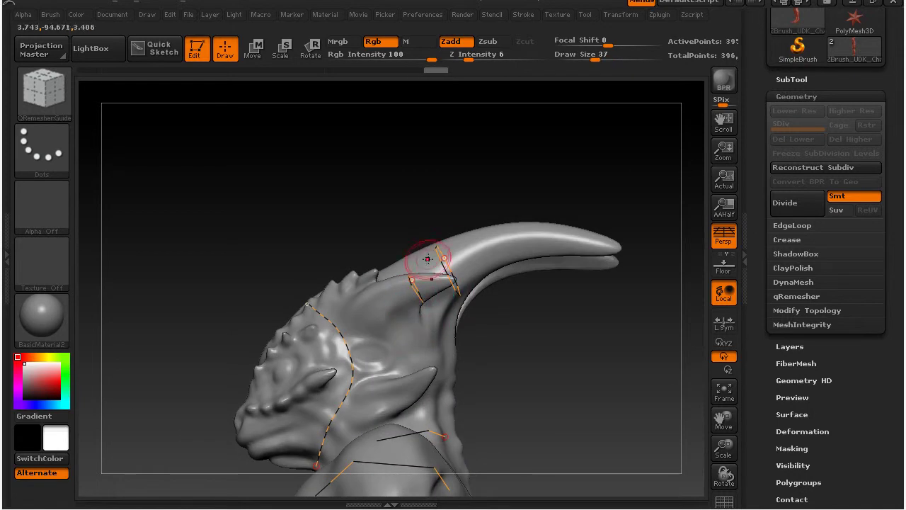
Try to draw a guide ring around the lower spike at the back of the jaw
{"action": "mouse_move", "coordinate": [542, 208]}
{"action": "left_mouse_down"}
{"action": "mouse_move", "coordinate": [460, 192]}
{"action": "mouse_move", "coordinate": [489, 287]}
{"action": "mouse_move", "coordinate": [399, 248]}
{"action": "mouse_move", "coordinate": [475, 214]}
{"action": "left_mouse_up"}
{"action": "mouse_move", "coordinate": [510, 399]}
{"action": "left_mouse_down"}
{"action": "mouse_move", "coordinate": [520, 277]}
{"action": "mouse_move", "coordinate": [530, 260]}
{"action": "mouse_move", "coordinate": [434, 273]}
{"action": "mouse_move", "coordinate": [450, 258]}
{"action": "left_mouse_up"}
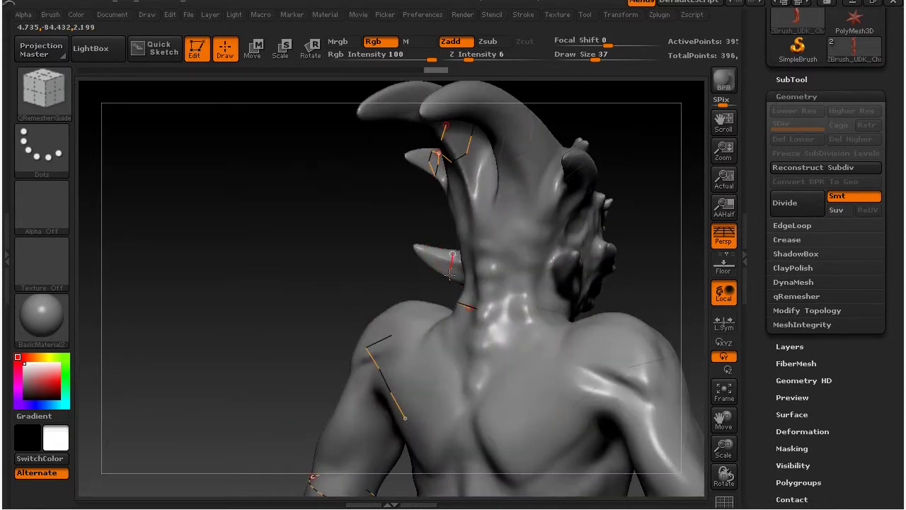
{"action": "mouse_move", "coordinate": [337, 314]}
{"action": "left_mouse_down"}
{"action": "mouse_move", "coordinate": [366, 277]}
{"action": "mouse_move", "coordinate": [420, 280]}
{"action": "left_mouse_up"}
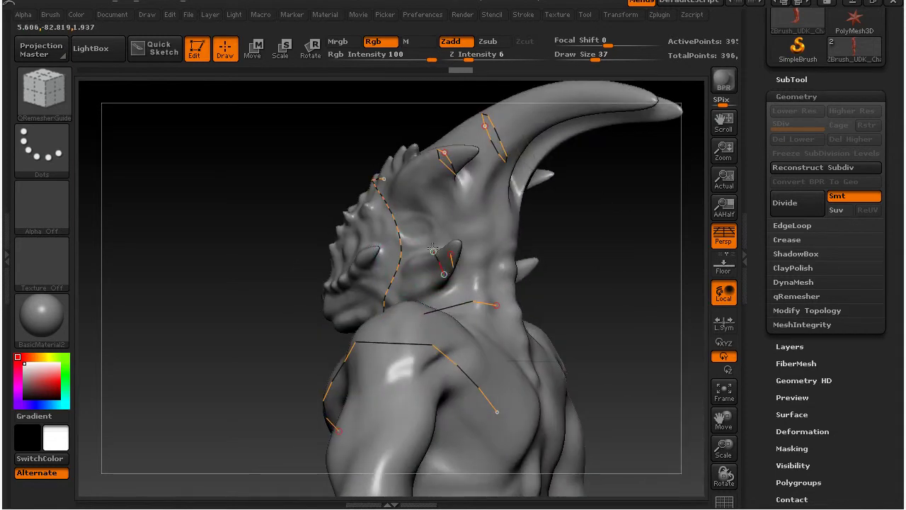
{"action": "key", "text": "ctrl"}
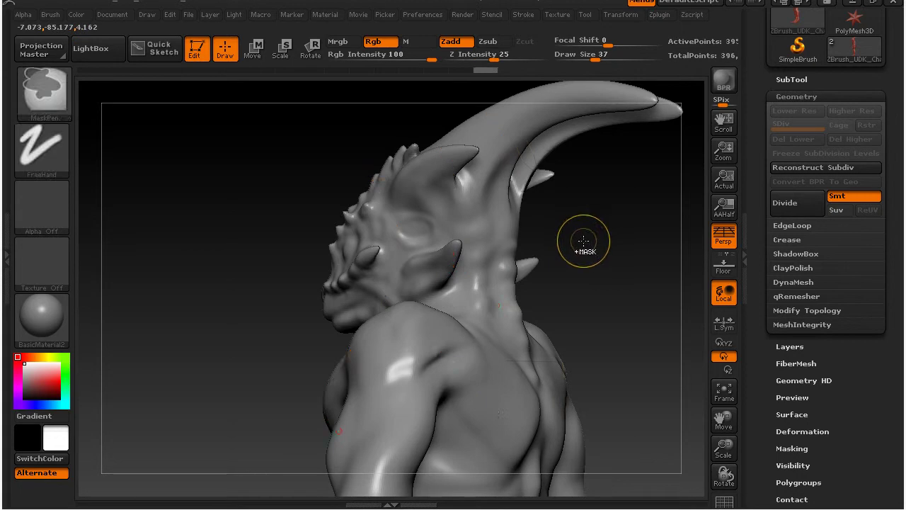
{"action": "key", "text": "ctrl"}
{"action": "mouse_move", "coordinate": [580, 237]}
{"action": "left_mouse_down"}
{"action": "mouse_move", "coordinate": [622, 252]}
{"action": "mouse_move", "coordinate": [458, 274]}
{"action": "left_mouse_up"}
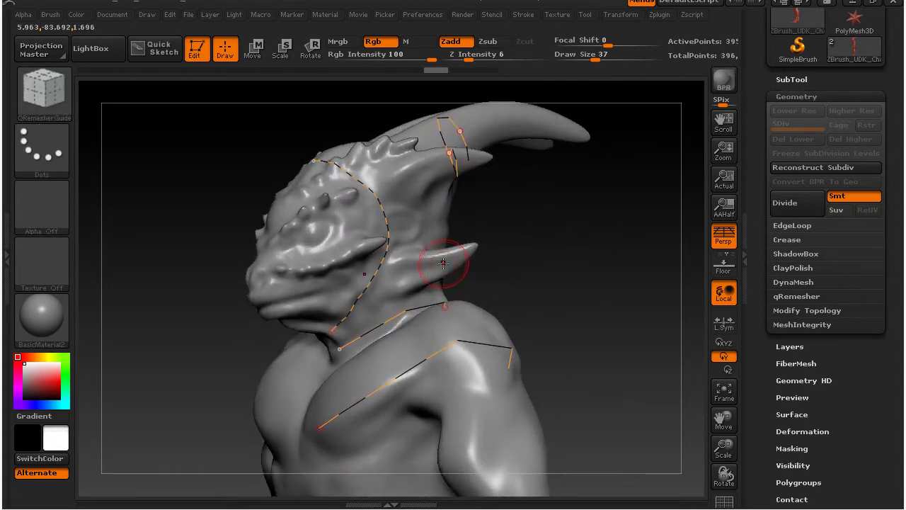
Reduce the draw size to 18 and draw a closed guide ring around the lower spike at the back of the jaw
{"action": "mouse_move", "coordinate": [587, 55]}
{"action": "left_mouse_down"}
{"action": "mouse_move", "coordinate": [575, 57]}
{"action": "mouse_move", "coordinate": [582, 57]}
{"action": "left_mouse_up"}
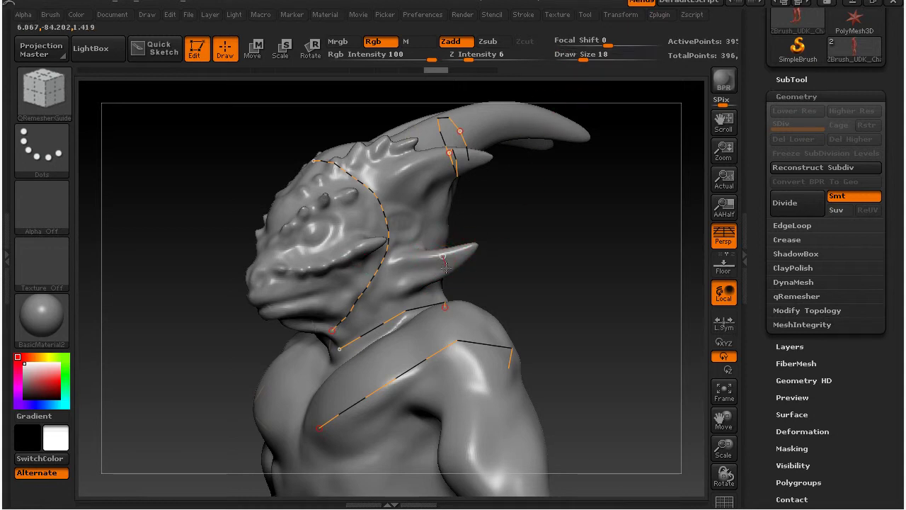
{"action": "mouse_move", "coordinate": [453, 285]}
{"action": "left_mouse_down"}
{"action": "mouse_move", "coordinate": [482, 273]}
{"action": "mouse_move", "coordinate": [613, 267]}
{"action": "left_mouse_up"}
{"action": "key", "text": "ctrl+z"}
{"action": "key", "text": "ctrl+z"}
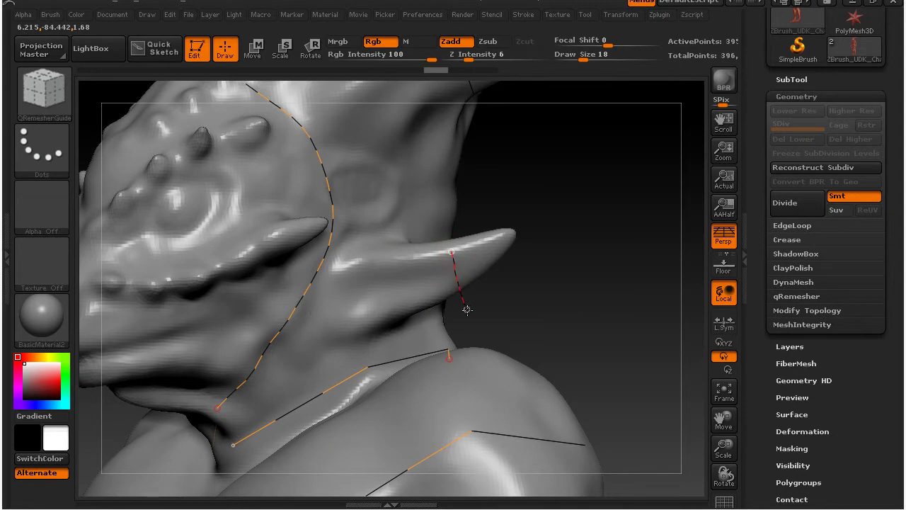
{"action": "left_click_drag", "start_coordinate": [466, 311], "coordinate": [471, 312]}
{"action": "key", "text": "ctrl+z"}
{"action": "key", "text": "ctrl+z"}
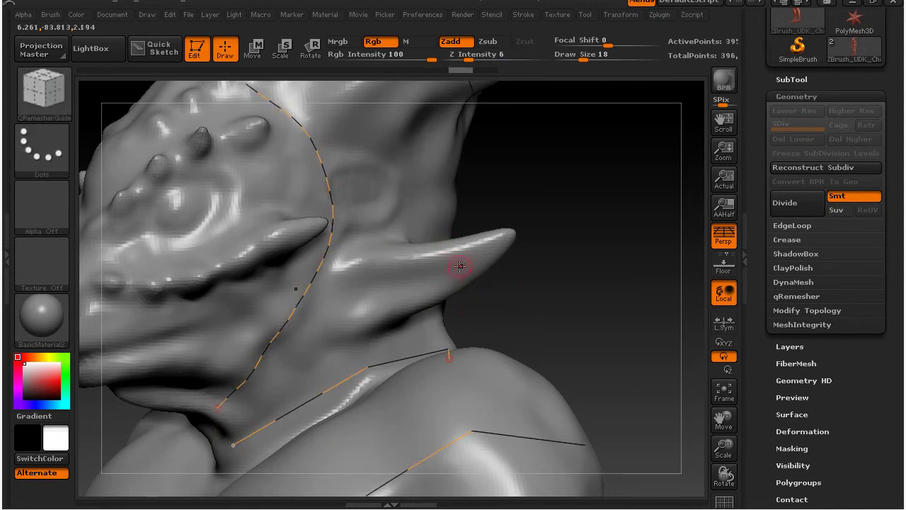
{"action": "key", "text": "ctrl+z"}
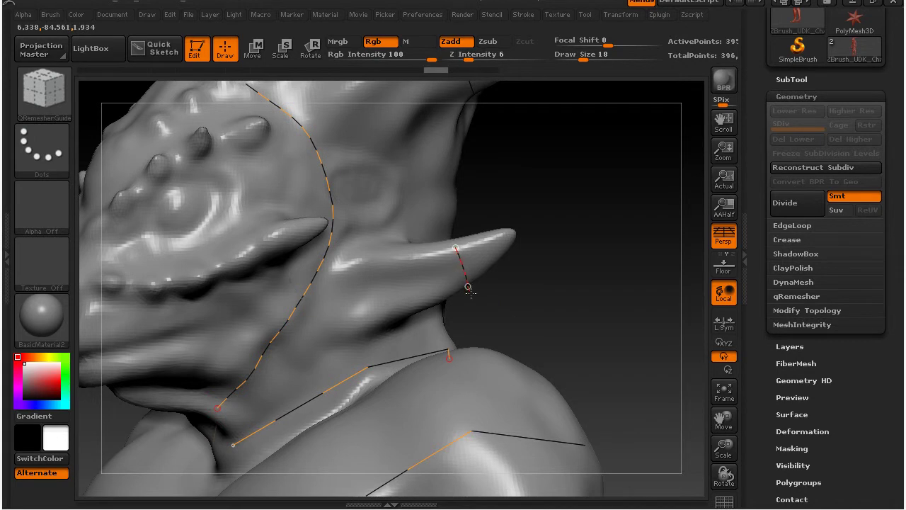
{"action": "key", "text": "ctrl+shift+z"}
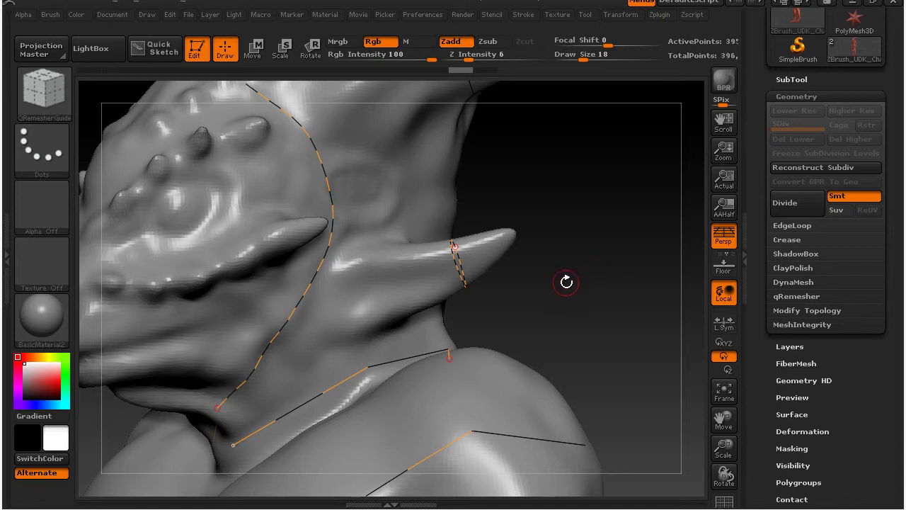
Try to draw a guide curve from the lower jaw spike outward past its tip
{"action": "mouse_move", "coordinate": [487, 252]}
{"action": "left_mouse_down", "text": "ctrl"}
{"action": "mouse_move", "coordinate": [546, 237]}
{"action": "mouse_move", "coordinate": [566, 256]}
{"action": "left_mouse_up", "text": "ctrl"}
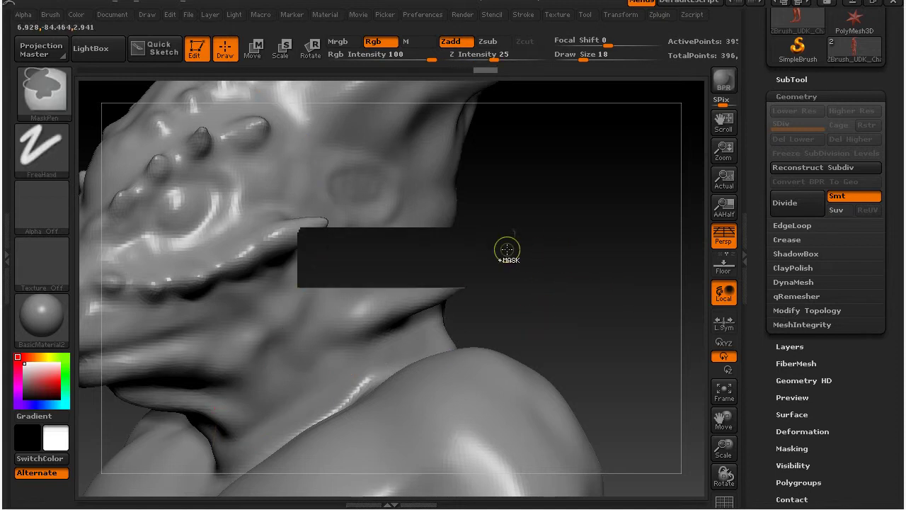
{"action": "key", "text": "ctrl+z"}
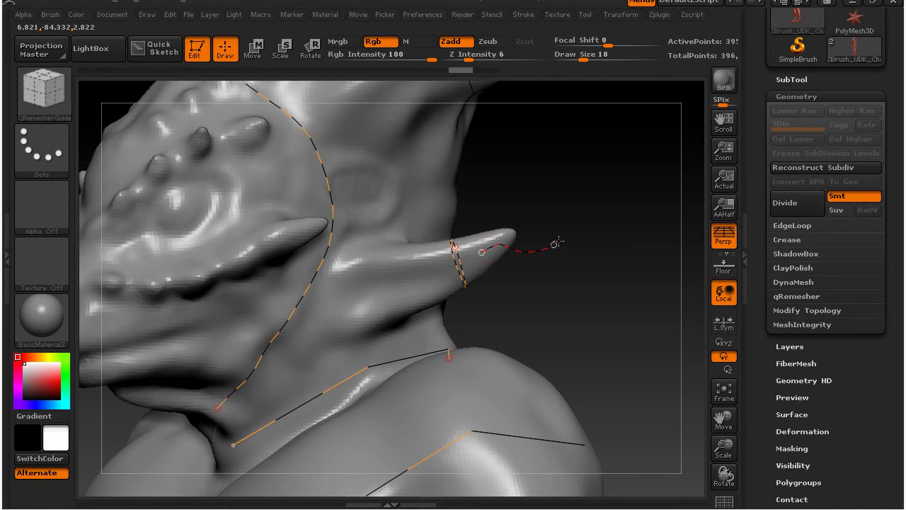
{"action": "left_click_drag", "start_coordinate": [589, 162], "coordinate": [641, 185]}
{"action": "key", "text": "ctrl+z"}
Examine the guide curves over the whole body from several sides and show the QRemesher settings
{"action": "key", "text": "f"}
{"action": "left_click_drag", "start_coordinate": [534, 280], "coordinate": [553, 265]}
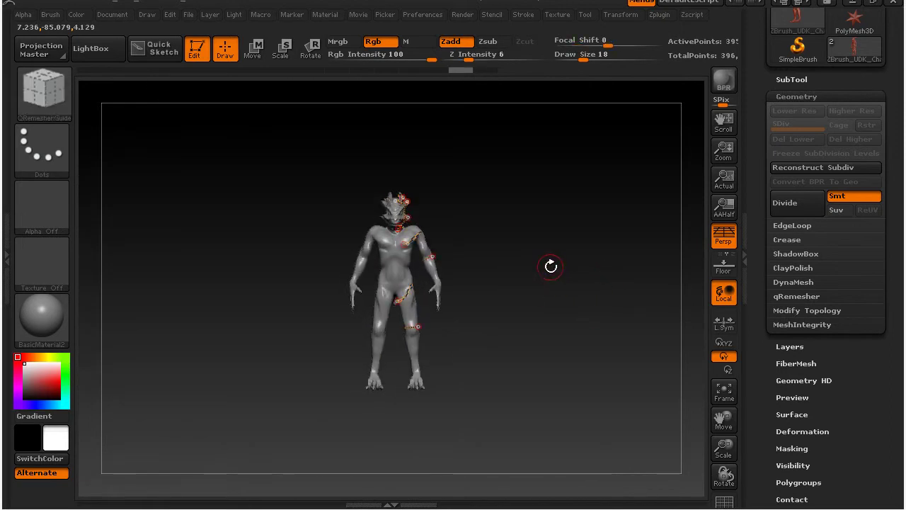
{"action": "left_click_drag", "start_coordinate": [499, 249], "coordinate": [686, 269], "text": "alt"}
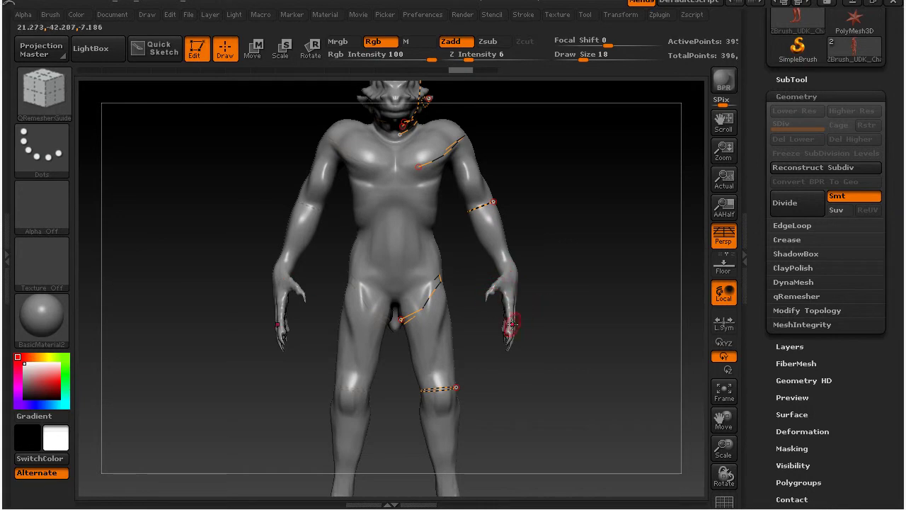
{"action": "left_click_drag", "start_coordinate": [588, 269], "coordinate": [498, 318]}
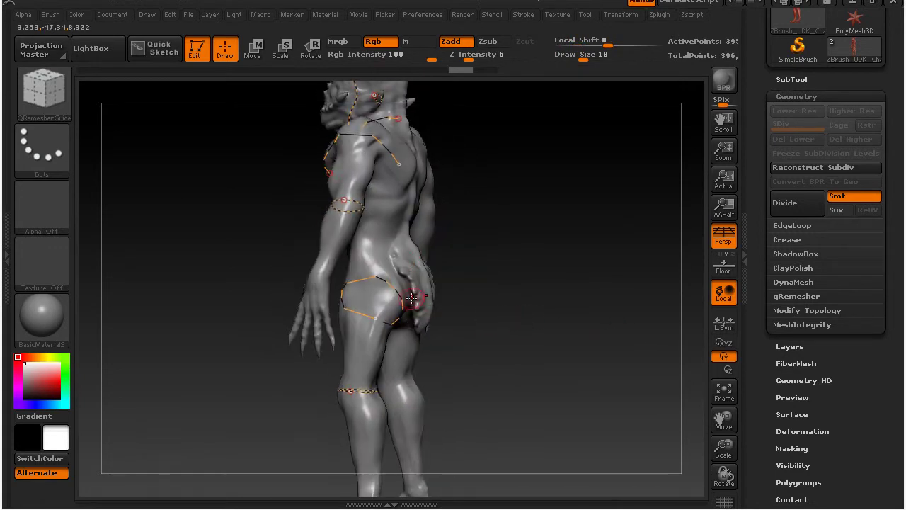
{"action": "left_click_drag", "start_coordinate": [530, 305], "coordinate": [613, 316]}
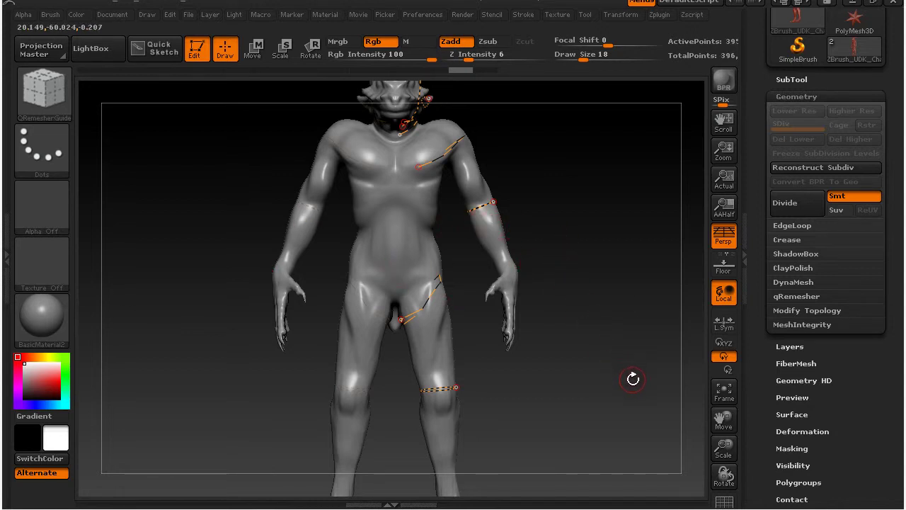
{"action": "left_click_drag", "start_coordinate": [629, 382], "coordinate": [584, 338]}
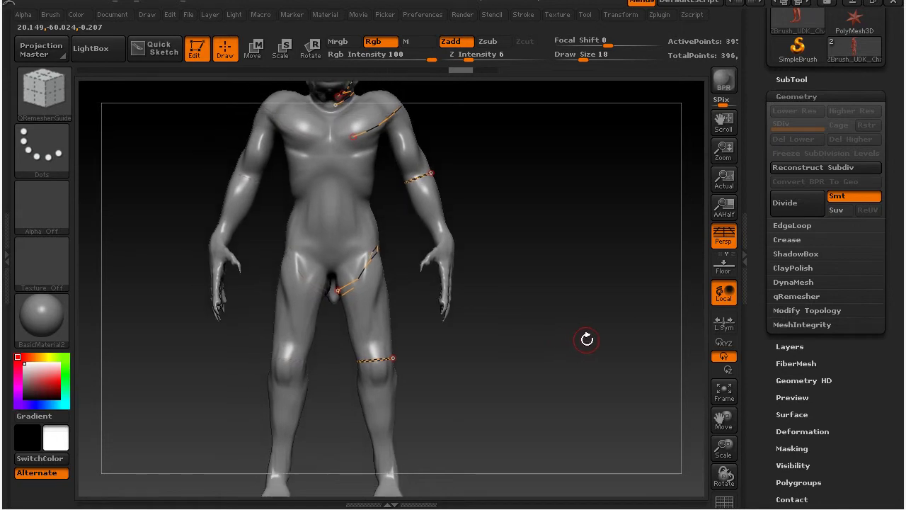
{"action": "left_click", "coordinate": [793, 295]}
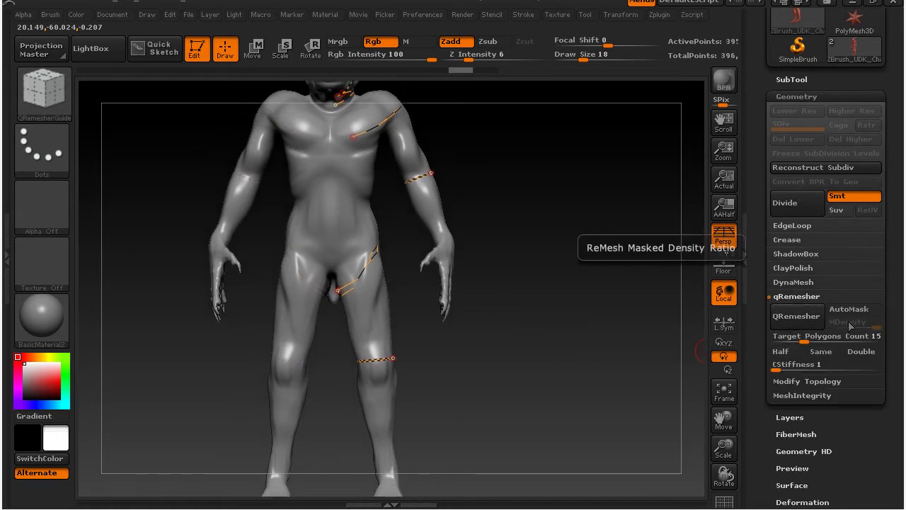
{"action": "left_click_drag", "start_coordinate": [550, 202], "coordinate": [574, 304]}
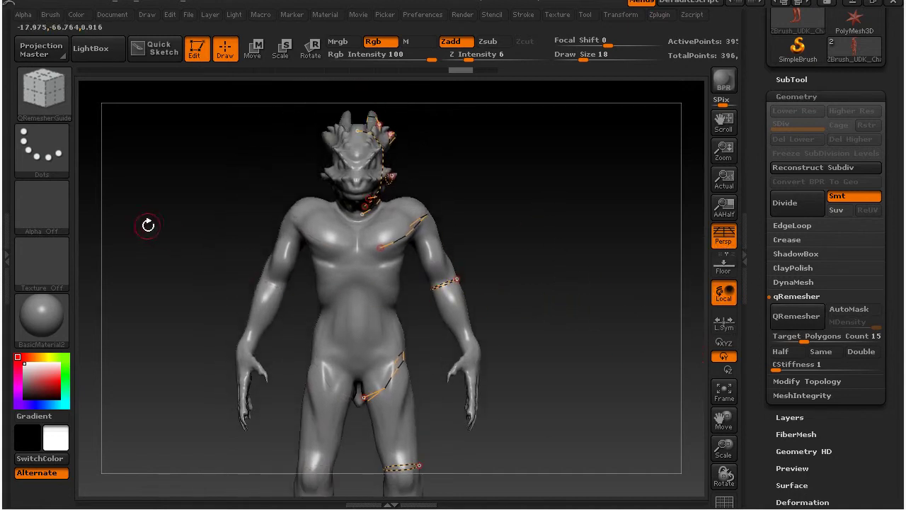
Paint a mask band all the way around the elbows of both arms
{"action": "mouse_move", "coordinate": [530, 267]}
{"action": "left_mouse_down"}
{"action": "mouse_move", "coordinate": [508, 283]}
{"action": "mouse_move", "coordinate": [460, 285]}
{"action": "left_mouse_up"}
{"action": "key", "text": "ctrl"}
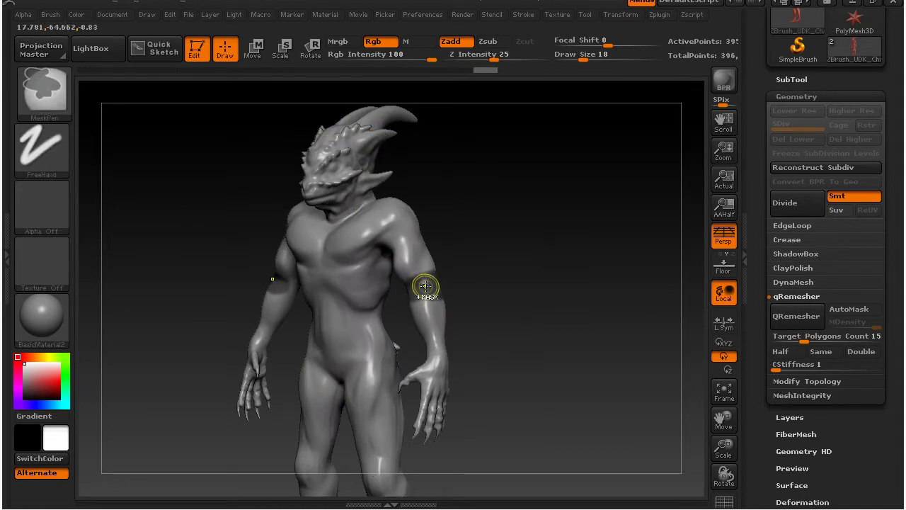
{"action": "mouse_move", "coordinate": [499, 206]}
{"action": "left_mouse_down"}
{"action": "mouse_move", "coordinate": [530, 227]}
{"action": "mouse_move", "coordinate": [556, 217]}
{"action": "mouse_move", "coordinate": [418, 294]}
{"action": "left_mouse_up"}
{"action": "key", "text": "ctrl"}
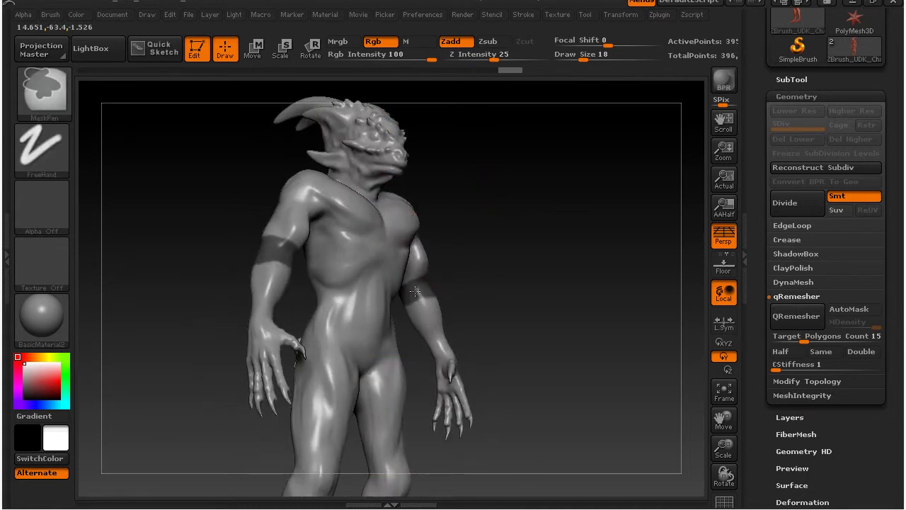
{"action": "left_click_drag", "start_coordinate": [538, 272], "coordinate": [356, 297]}
{"action": "key", "text": "ctrl"}
{"action": "left_click_drag", "start_coordinate": [415, 297], "coordinate": [412, 286], "text": "ctrl"}
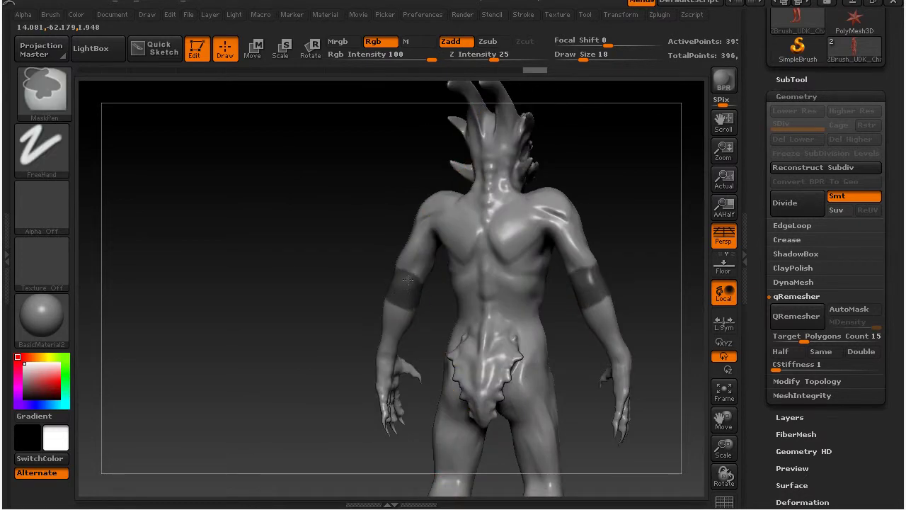
Paint masks over the armpit and shoulder joint areas of both arms, on the back and the front of the torso
{"action": "mouse_move", "coordinate": [319, 253]}
{"action": "left_mouse_down"}
{"action": "mouse_move", "coordinate": [346, 265]}
{"action": "mouse_move", "coordinate": [323, 285]}
{"action": "mouse_move", "coordinate": [307, 227]}
{"action": "left_mouse_up"}
{"action": "key", "text": "ctrl"}
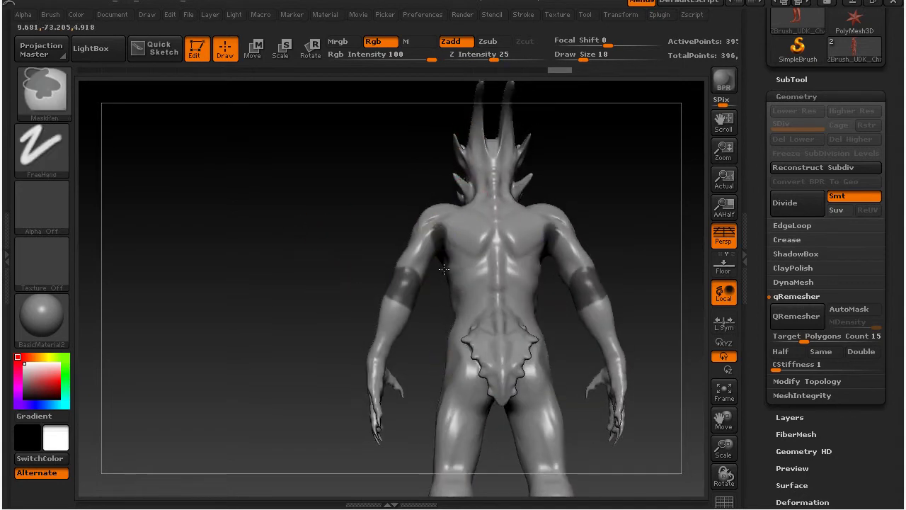
{"action": "left_click_drag", "start_coordinate": [439, 248], "coordinate": [434, 230], "text": "ctrl"}
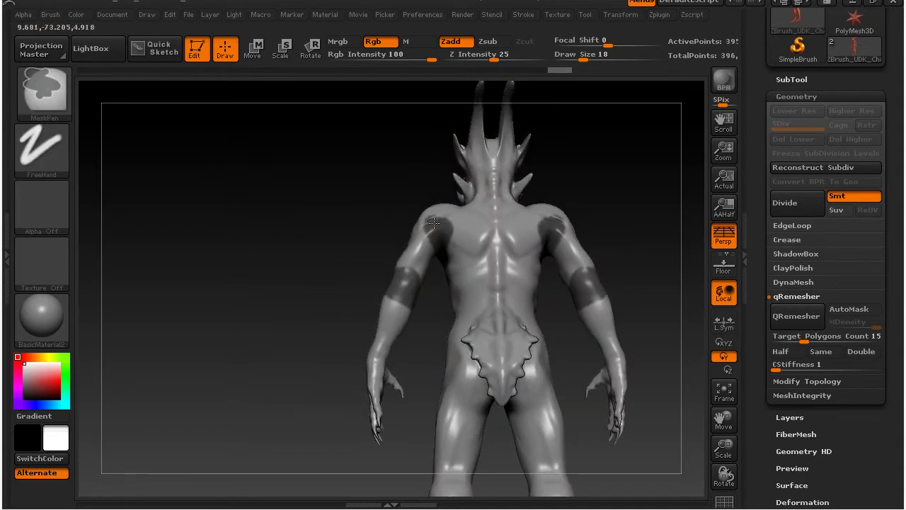
{"action": "mouse_move", "coordinate": [294, 247]}
{"action": "left_mouse_down"}
{"action": "mouse_move", "coordinate": [429, 244]}
{"action": "mouse_move", "coordinate": [414, 258]}
{"action": "mouse_move", "coordinate": [438, 215]}
{"action": "left_mouse_up"}
{"action": "key", "text": "ctrl"}
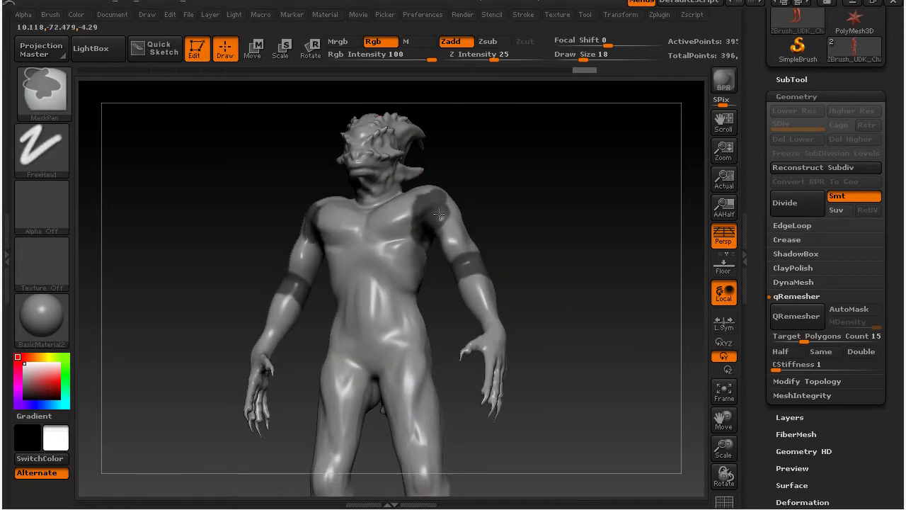
Paint a mask across the front of the pelvis and the tops of both thighs
{"action": "mouse_move", "coordinate": [607, 233]}
{"action": "left_mouse_down"}
{"action": "mouse_move", "coordinate": [582, 279]}
{"action": "mouse_move", "coordinate": [555, 268]}
{"action": "left_mouse_up"}
{"action": "key", "text": "ctrl"}
{"action": "mouse_move", "coordinate": [382, 357]}
{"action": "left_mouse_down", "text": "ctrl"}
{"action": "mouse_move", "coordinate": [395, 352]}
{"action": "mouse_move", "coordinate": [361, 368]}
{"action": "mouse_move", "coordinate": [368, 351]}
{"action": "mouse_move", "coordinate": [404, 384]}
{"action": "left_mouse_up", "text": "ctrl"}
{"action": "mouse_move", "coordinate": [479, 432]}
{"action": "left_mouse_down"}
{"action": "mouse_move", "coordinate": [491, 393]}
{"action": "mouse_move", "coordinate": [509, 389]}
{"action": "left_mouse_up"}
{"action": "left_click_drag", "start_coordinate": [385, 371], "coordinate": [360, 386], "text": "ctrl"}
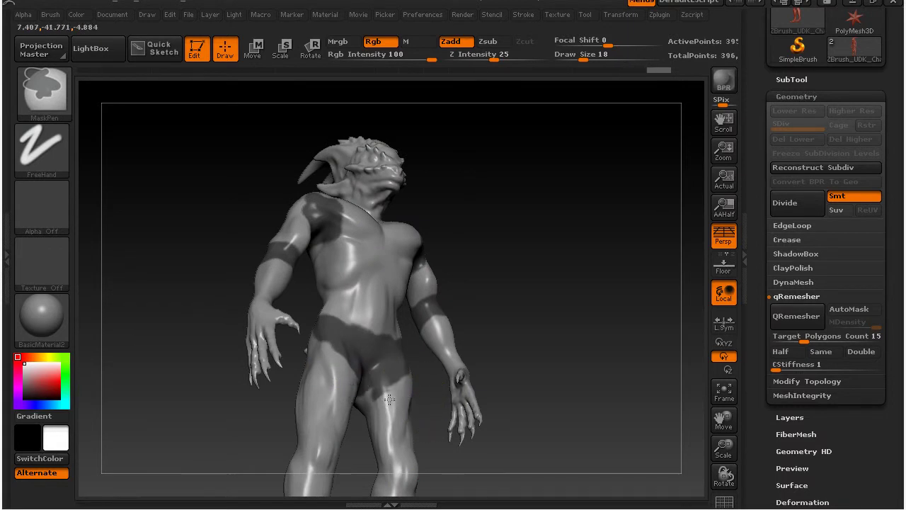
Extend the pelvis mask around the outer hips, over the buttocks and underneath the crotch
{"action": "key", "text": "b"}
{"action": "key", "text": "q"}
{"action": "key", "text": "g"}
{"action": "mouse_move", "coordinate": [486, 453]}
{"action": "left_mouse_down"}
{"action": "mouse_move", "coordinate": [547, 429]}
{"action": "mouse_move", "coordinate": [570, 341]}
{"action": "mouse_move", "coordinate": [561, 328]}
{"action": "left_mouse_up"}
{"action": "right_click_drag", "start_coordinate": [480, 344], "coordinate": [427, 318]}
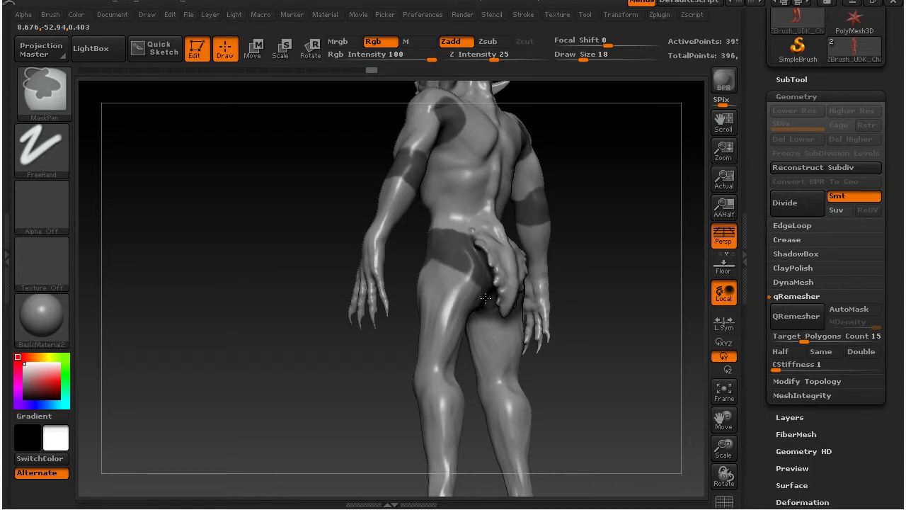
{"action": "left_click_drag", "start_coordinate": [377, 347], "coordinate": [354, 283]}
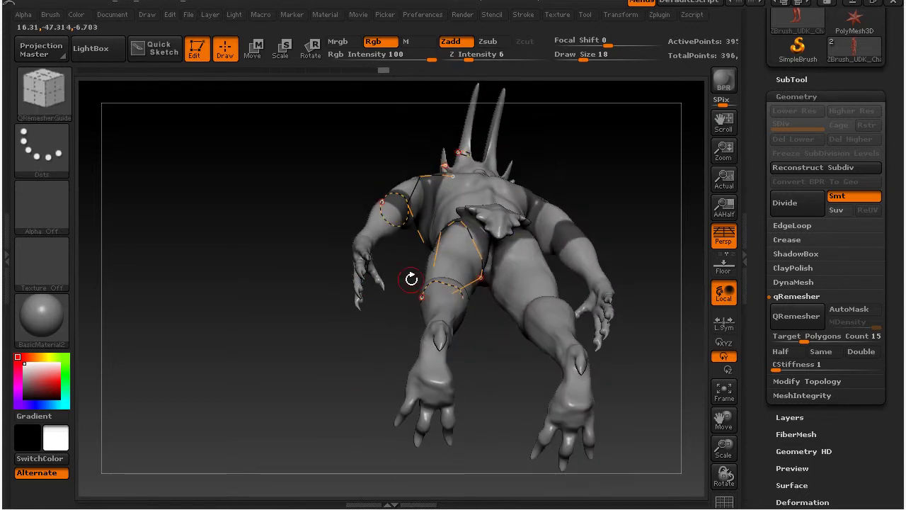
{"action": "key", "text": "ctrl"}
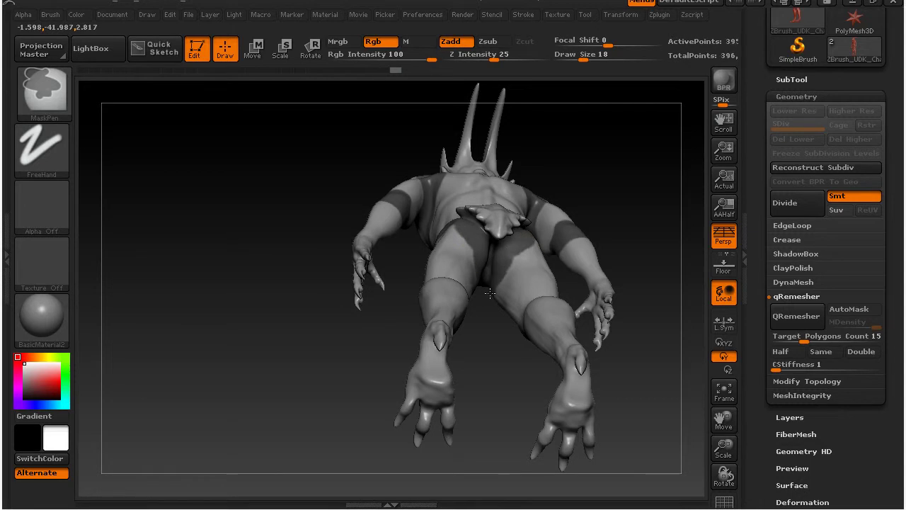
{"action": "mouse_move", "coordinate": [290, 327]}
{"action": "left_mouse_down"}
{"action": "mouse_move", "coordinate": [349, 365]}
{"action": "mouse_move", "coordinate": [397, 352]}
{"action": "mouse_move", "coordinate": [487, 386]}
{"action": "left_mouse_up"}
{"action": "mouse_move", "coordinate": [318, 361]}
{"action": "left_mouse_down"}
{"action": "mouse_move", "coordinate": [347, 370]}
{"action": "mouse_move", "coordinate": [348, 387]}
{"action": "left_mouse_up"}
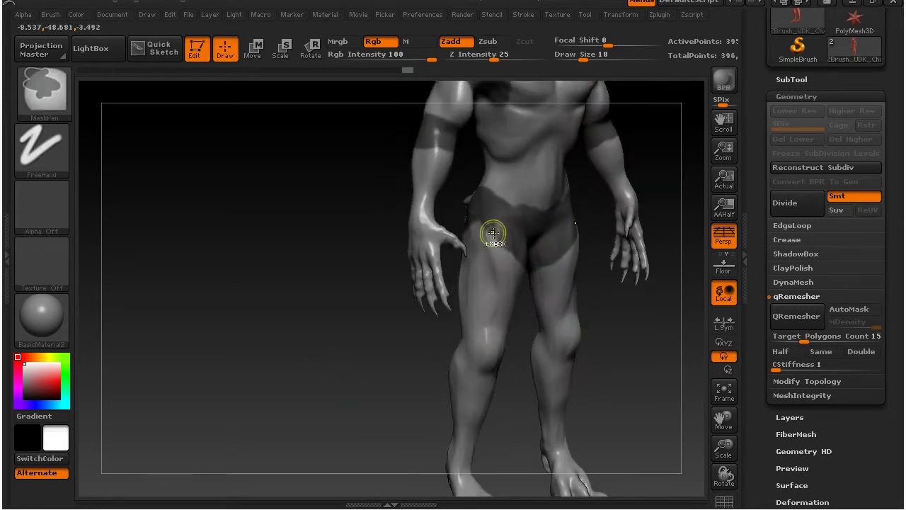
Extend the mask over the lower back and abdomen so it wraps around the whole waist
{"action": "mouse_move", "coordinate": [636, 359]}
{"action": "left_mouse_down"}
{"action": "mouse_move", "coordinate": [480, 342]}
{"action": "mouse_move", "coordinate": [516, 339]}
{"action": "mouse_move", "coordinate": [504, 338]}
{"action": "left_mouse_up"}
{"action": "left_click_drag", "start_coordinate": [467, 201], "coordinate": [450, 168], "text": "ctrl"}
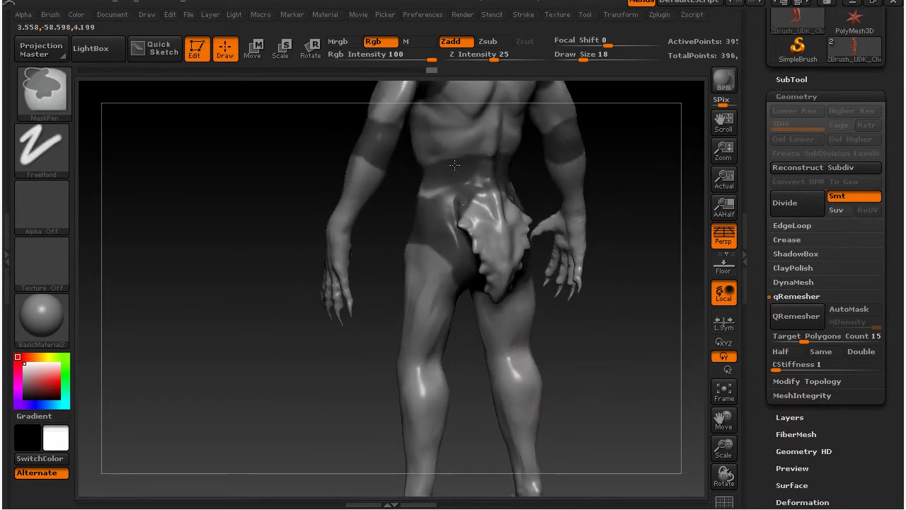
{"action": "left_click_drag", "start_coordinate": [196, 269], "coordinate": [333, 227]}
{"action": "mouse_move", "coordinate": [461, 160]}
{"action": "left_mouse_down", "text": "ctrl"}
{"action": "mouse_move", "coordinate": [432, 173]}
{"action": "mouse_move", "coordinate": [433, 200]}
{"action": "mouse_move", "coordinate": [404, 197]}
{"action": "mouse_move", "coordinate": [403, 224]}
{"action": "left_mouse_up", "text": "ctrl"}
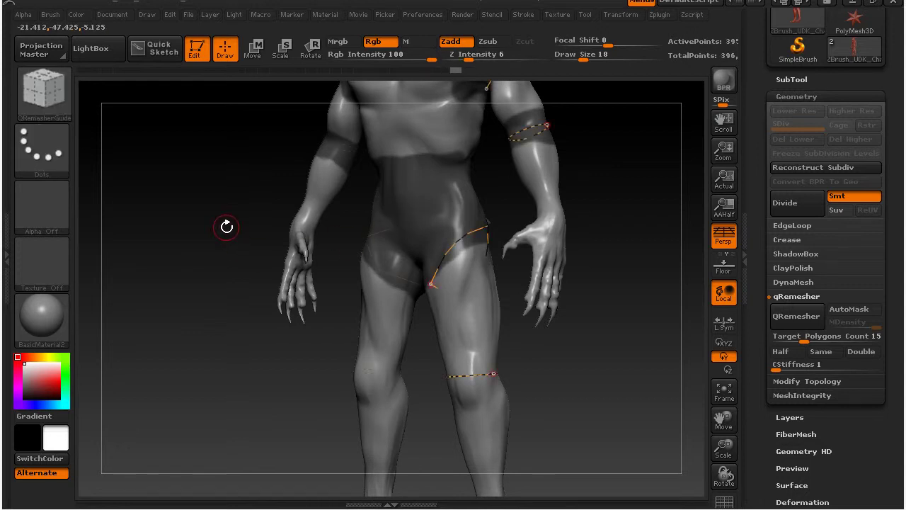
Paint a mask band around the neck below the head
{"action": "left_click_drag", "start_coordinate": [247, 219], "coordinate": [288, 264]}
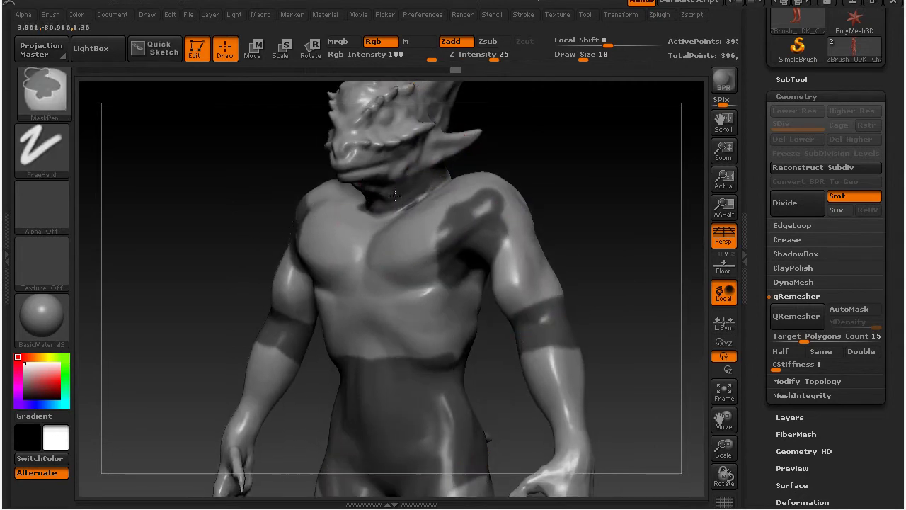
{"action": "mouse_move", "coordinate": [556, 162]}
{"action": "left_mouse_down"}
{"action": "mouse_move", "coordinate": [453, 178]}
{"action": "mouse_move", "coordinate": [450, 163]}
{"action": "mouse_move", "coordinate": [509, 187]}
{"action": "left_mouse_up"}
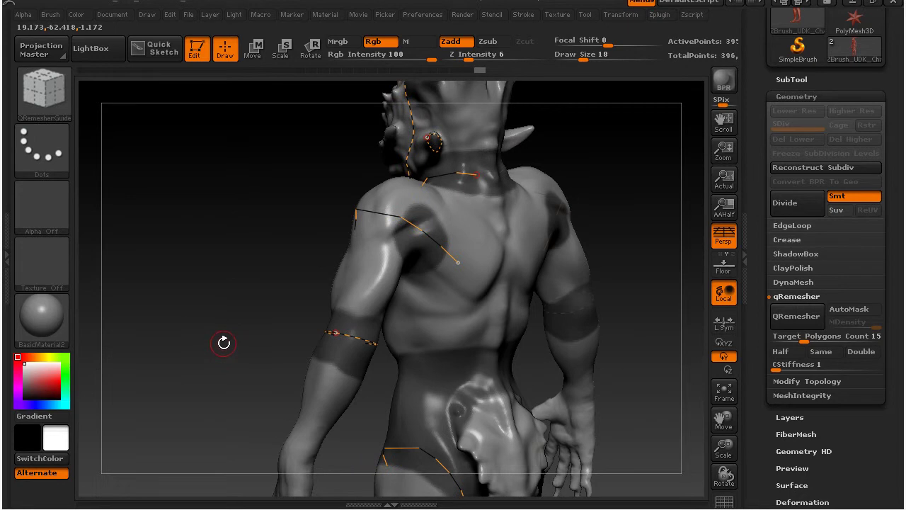
{"action": "key", "text": "super"}
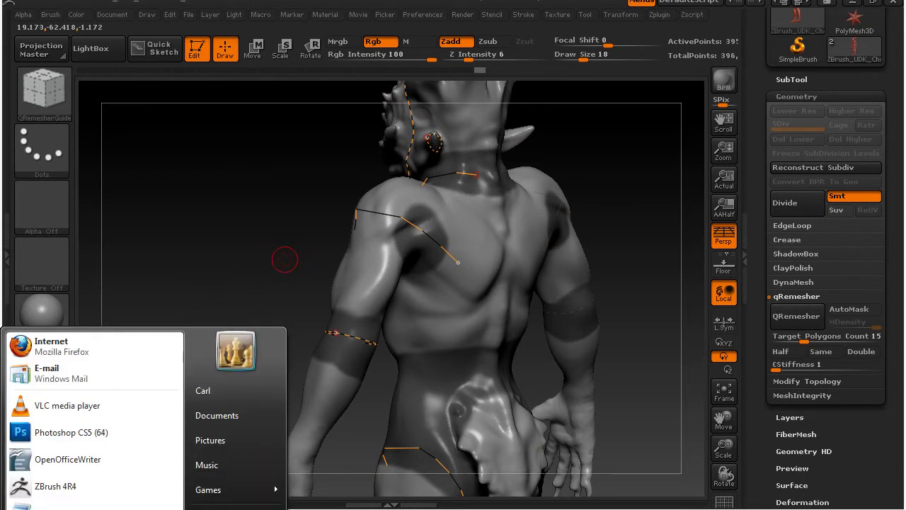
{"action": "key", "text": "Escape"}
Paint a mask over the front and outer sides of both knees
{"action": "left_click_drag", "start_coordinate": [230, 312], "coordinate": [379, 304]}
{"action": "left_click_drag", "start_coordinate": [632, 374], "coordinate": [600, 157], "text": "alt"}
{"action": "left_click_drag", "start_coordinate": [591, 375], "coordinate": [602, 179], "text": "alt"}
{"action": "mouse_move", "coordinate": [596, 320]}
{"action": "left_mouse_down"}
{"action": "mouse_move", "coordinate": [598, 299]}
{"action": "mouse_move", "coordinate": [573, 307]}
{"action": "left_mouse_up"}
{"action": "key", "text": "ctrl"}
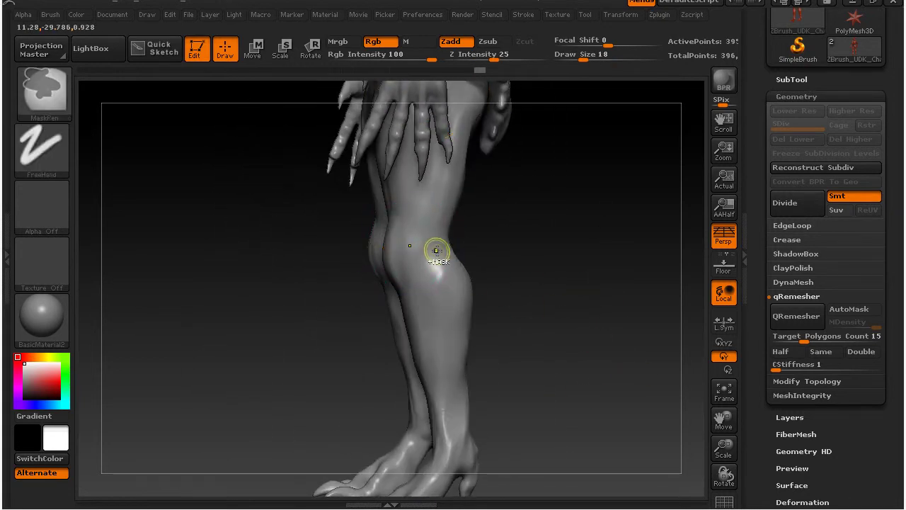
{"action": "left_click_drag", "start_coordinate": [392, 249], "coordinate": [441, 244], "text": "ctrl"}
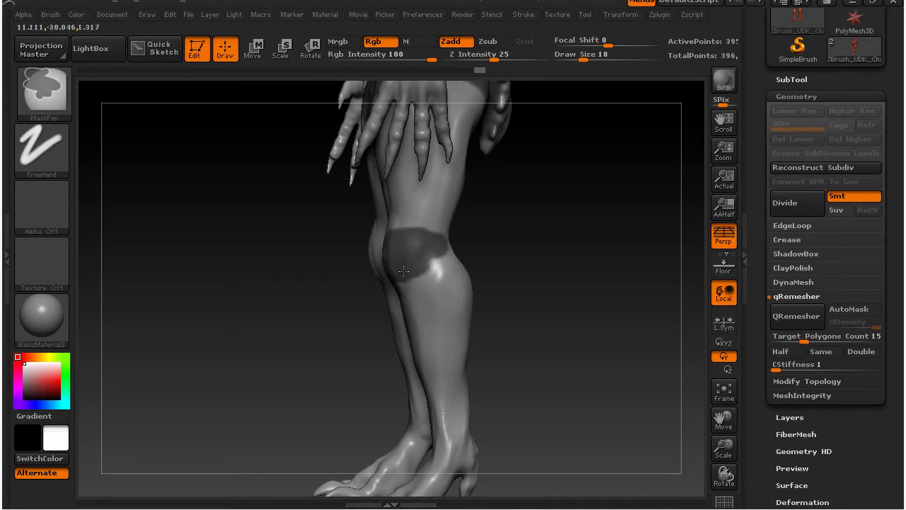
{"action": "mouse_move", "coordinate": [491, 250]}
{"action": "left_mouse_down"}
{"action": "mouse_move", "coordinate": [609, 257]}
{"action": "mouse_move", "coordinate": [588, 256]}
{"action": "left_mouse_up"}
{"action": "key", "text": "ctrl"}
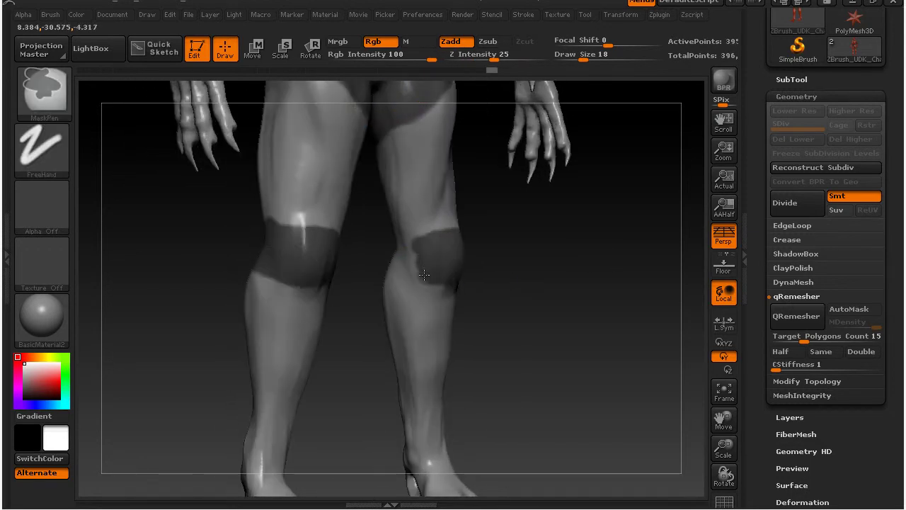
{"action": "left_click_drag", "start_coordinate": [425, 278], "coordinate": [443, 285], "text": "ctrl"}
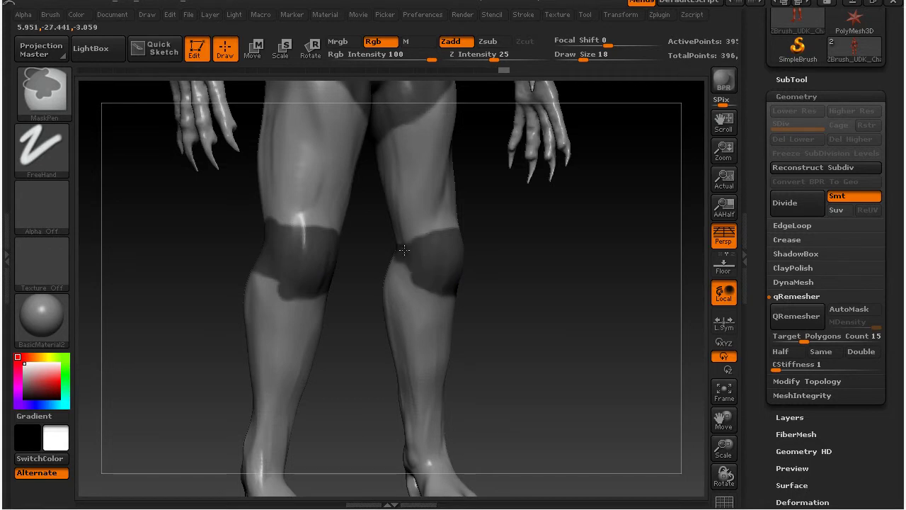
Continue the knee masks around the backs of the legs and fill in their outer edges
{"action": "left_click_drag", "start_coordinate": [522, 309], "coordinate": [621, 305]}
{"action": "left_click_drag", "start_coordinate": [398, 249], "coordinate": [383, 246], "text": "ctrl"}
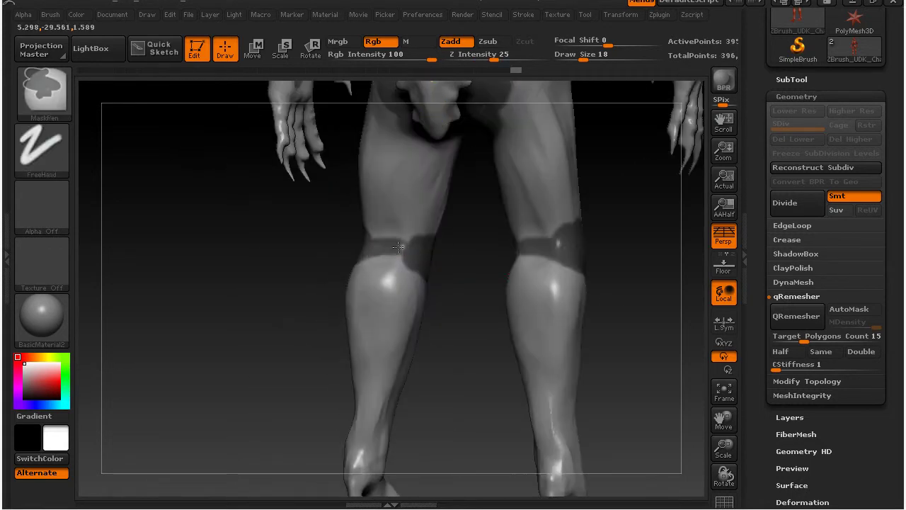
{"action": "left_click_drag", "start_coordinate": [651, 336], "coordinate": [484, 330]}
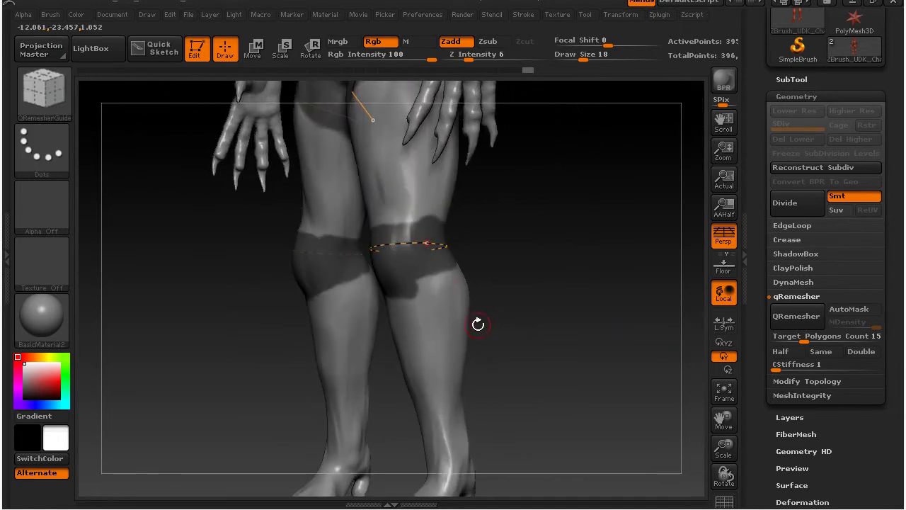
{"action": "left_click_drag", "start_coordinate": [385, 244], "coordinate": [385, 245]}
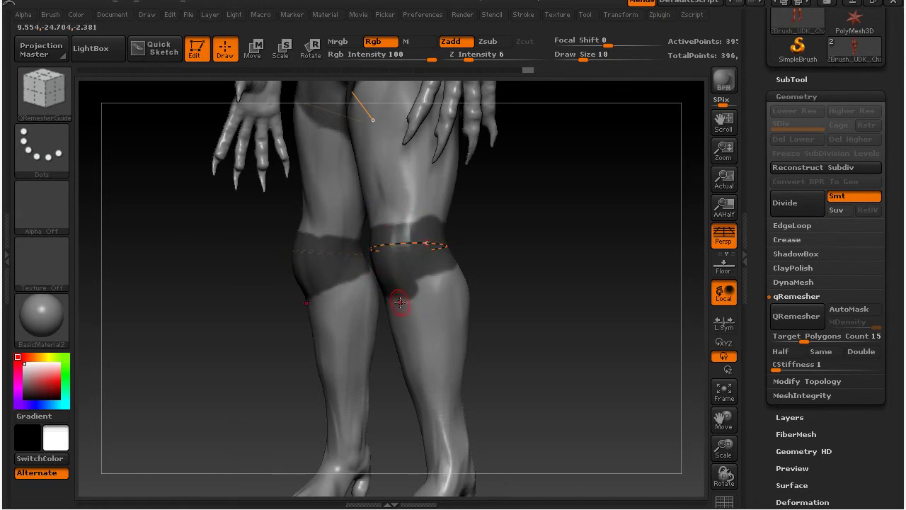
{"action": "left_click_drag", "start_coordinate": [562, 269], "coordinate": [526, 269]}
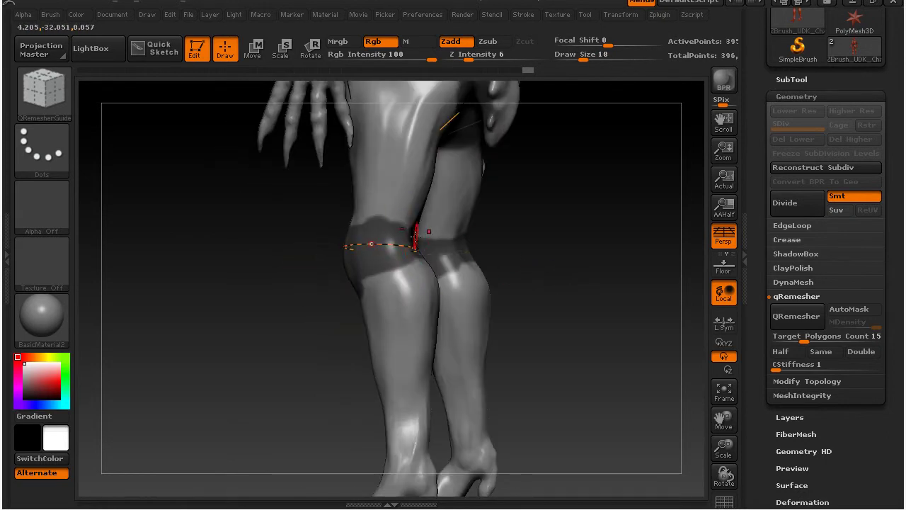
{"action": "left_click_drag", "start_coordinate": [525, 246], "coordinate": [623, 259]}
{"action": "key", "text": "ctrl"}
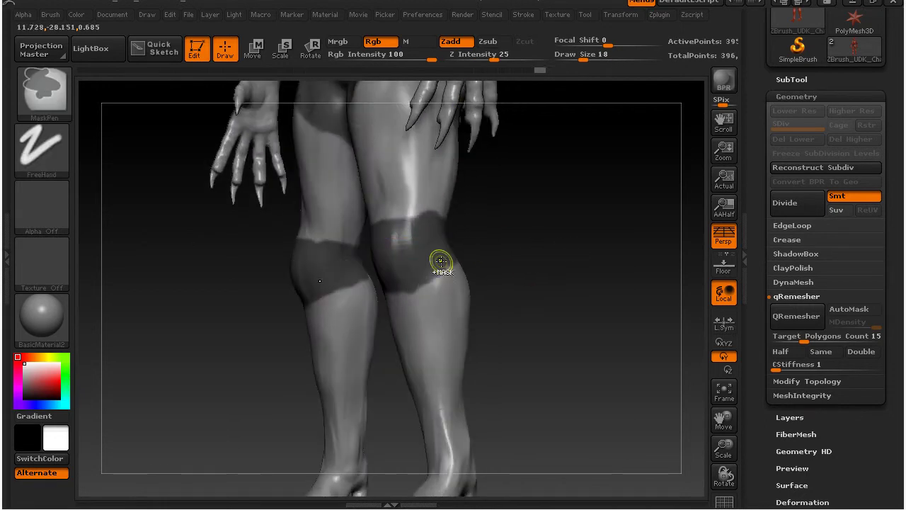
Paint a mask band all the way around both ankles
{"action": "left_click_drag", "start_coordinate": [535, 402], "coordinate": [540, 259], "text": "alt"}
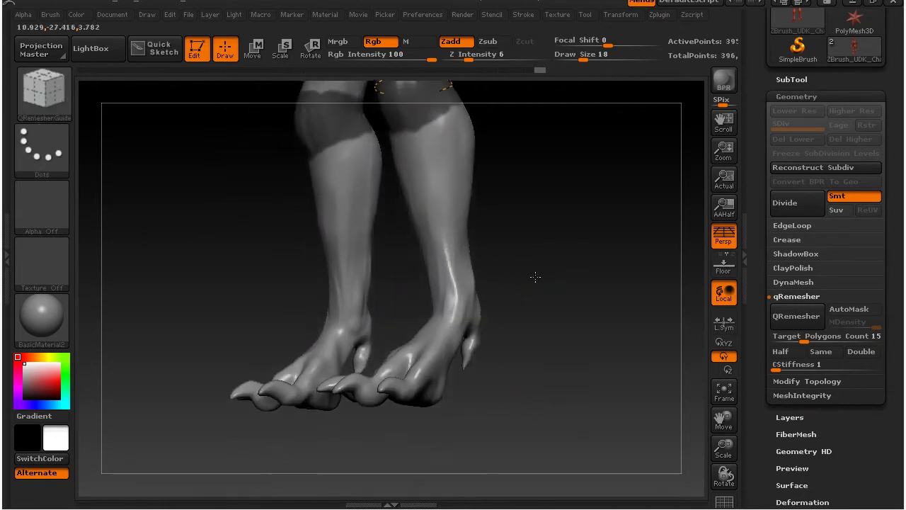
{"action": "left_click_drag", "start_coordinate": [476, 300], "coordinate": [453, 295], "text": "ctrl"}
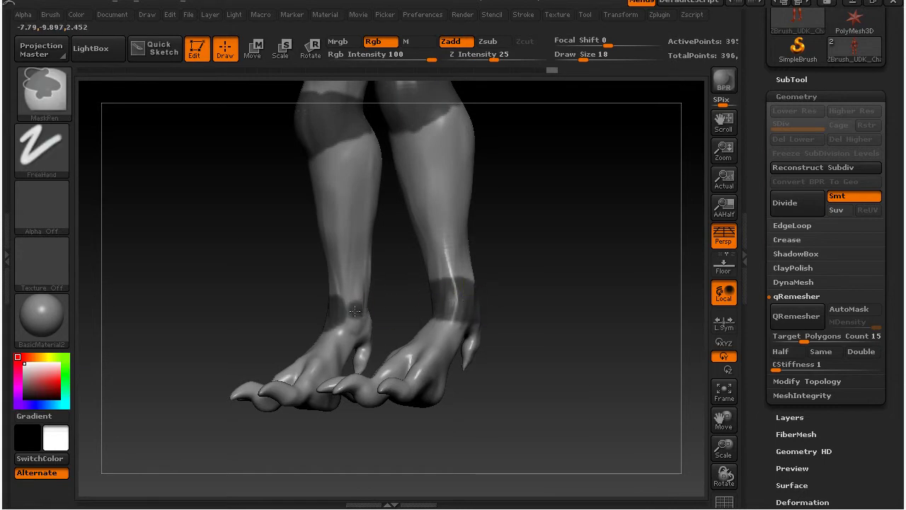
{"action": "mouse_move", "coordinate": [514, 326]}
{"action": "left_mouse_down"}
{"action": "mouse_move", "coordinate": [514, 307]}
{"action": "mouse_move", "coordinate": [388, 311]}
{"action": "mouse_move", "coordinate": [383, 301]}
{"action": "left_mouse_up"}
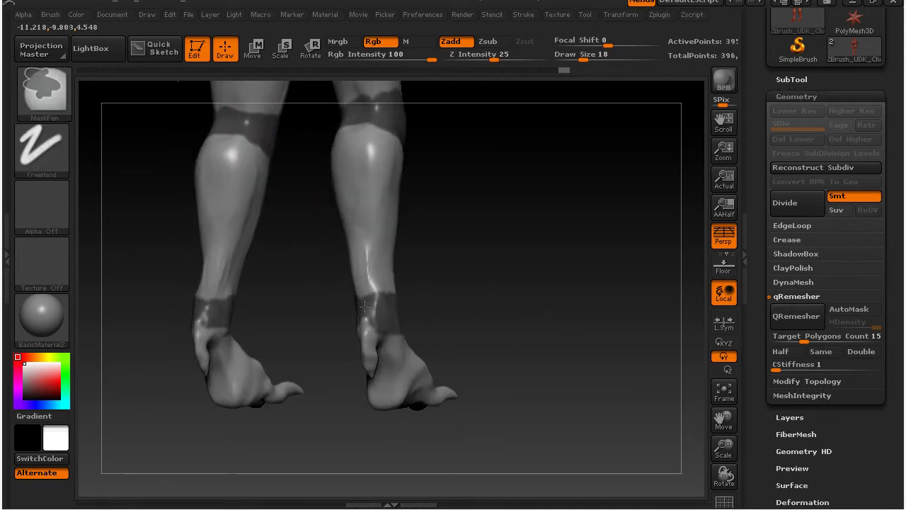
{"action": "left_click_drag", "start_coordinate": [135, 255], "coordinate": [334, 274]}
Mask the upper and lower spikes and the ridge of bumps on the sides of the head
{"action": "key", "text": "f"}
{"action": "left_click_drag", "start_coordinate": [522, 269], "coordinate": [453, 196]}
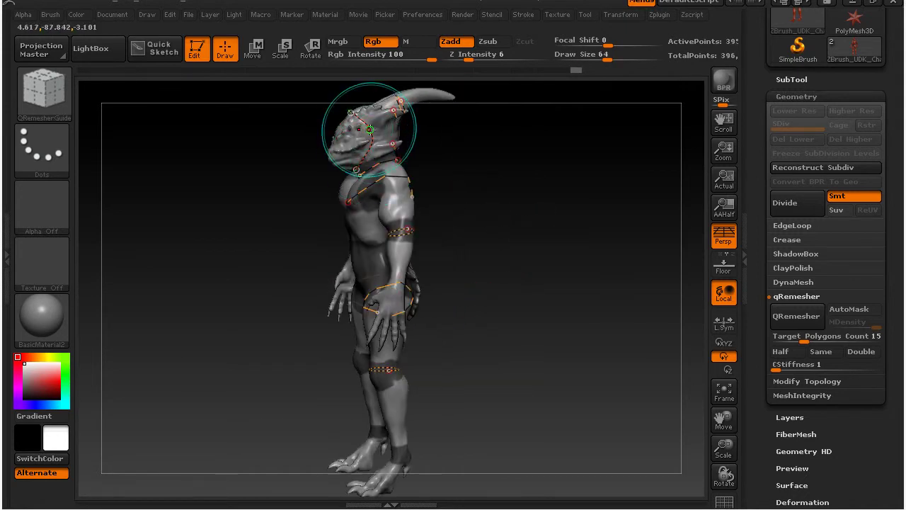
{"action": "mouse_move", "coordinate": [470, 156]}
{"action": "left_mouse_down"}
{"action": "mouse_move", "coordinate": [456, 162]}
{"action": "mouse_move", "coordinate": [473, 191]}
{"action": "left_mouse_up"}
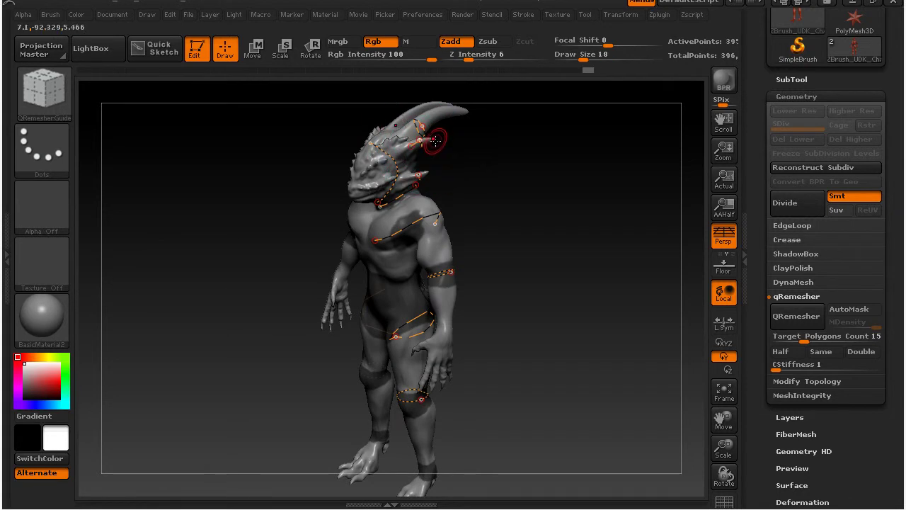
{"action": "key", "text": "ctrl"}
{"action": "mouse_move", "coordinate": [460, 147]}
{"action": "left_mouse_down", "text": "alt"}
{"action": "mouse_move", "coordinate": [603, 158]}
{"action": "mouse_move", "coordinate": [629, 172]}
{"action": "left_mouse_up", "text": "alt"}
{"action": "key", "text": "ctrl"}
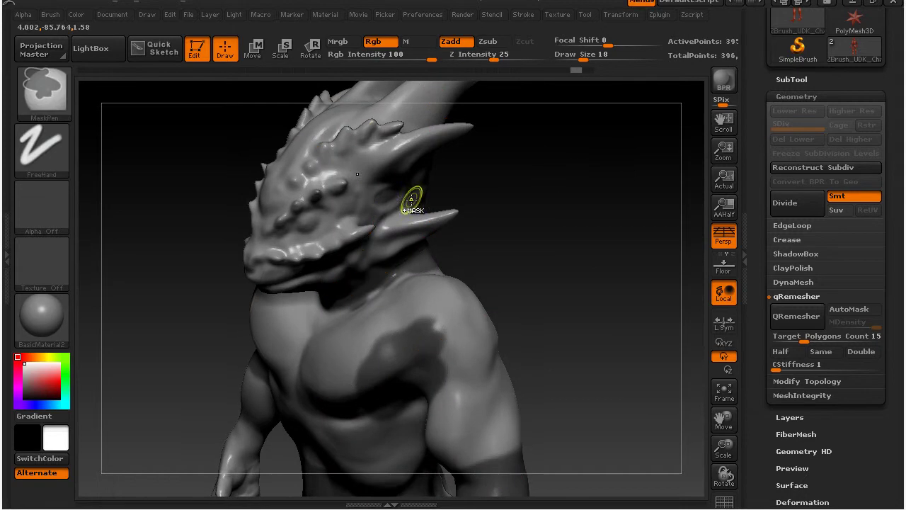
{"action": "mouse_move", "coordinate": [332, 140]}
{"action": "left_mouse_down", "text": "ctrl"}
{"action": "mouse_move", "coordinate": [320, 106]}
{"action": "mouse_move", "coordinate": [404, 125]}
{"action": "mouse_move", "coordinate": [414, 142]}
{"action": "mouse_move", "coordinate": [429, 138]}
{"action": "mouse_move", "coordinate": [385, 225]}
{"action": "mouse_move", "coordinate": [429, 217]}
{"action": "left_mouse_up", "text": "ctrl"}
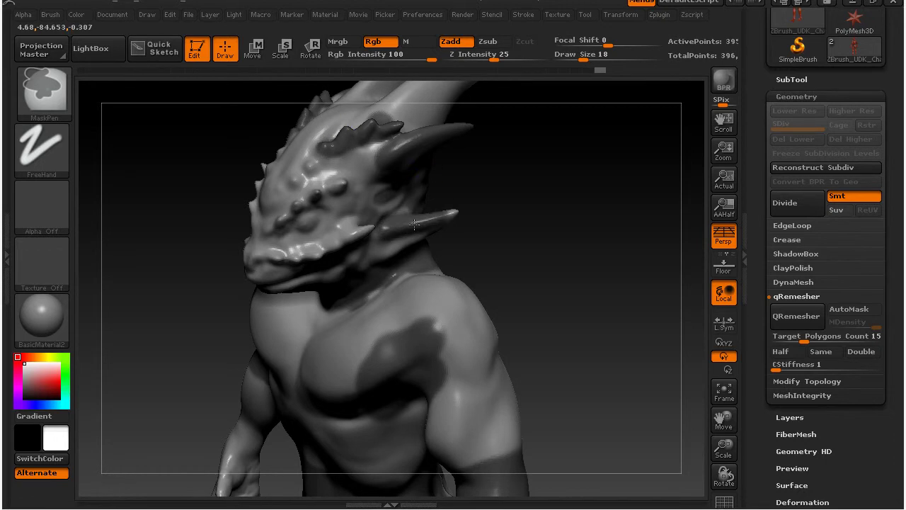
{"action": "left_click_drag", "start_coordinate": [380, 249], "coordinate": [376, 257], "text": "ctrl"}
Complete the masks on the backs of the head spikes and mask the tips of the two large horns
{"action": "left_click_drag", "start_coordinate": [587, 258], "coordinate": [487, 209]}
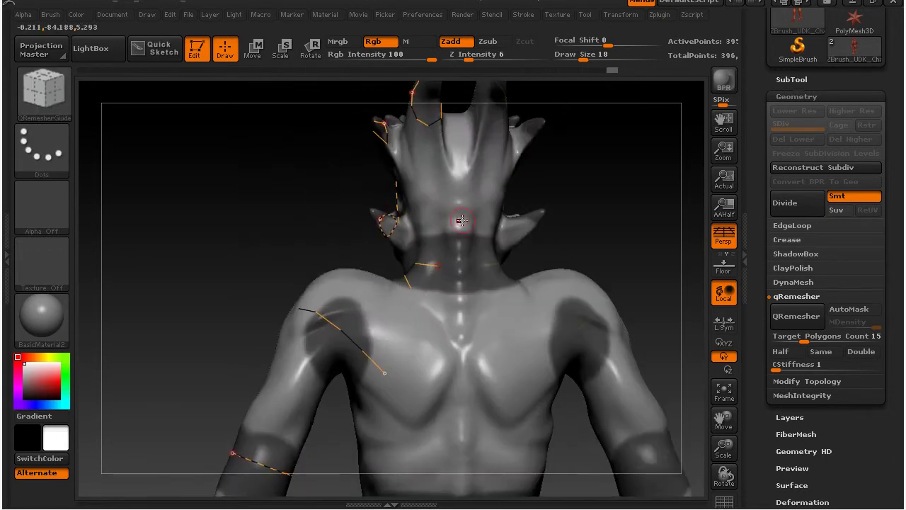
{"action": "left_click_drag", "start_coordinate": [397, 234], "coordinate": [383, 223], "text": "ctrl"}
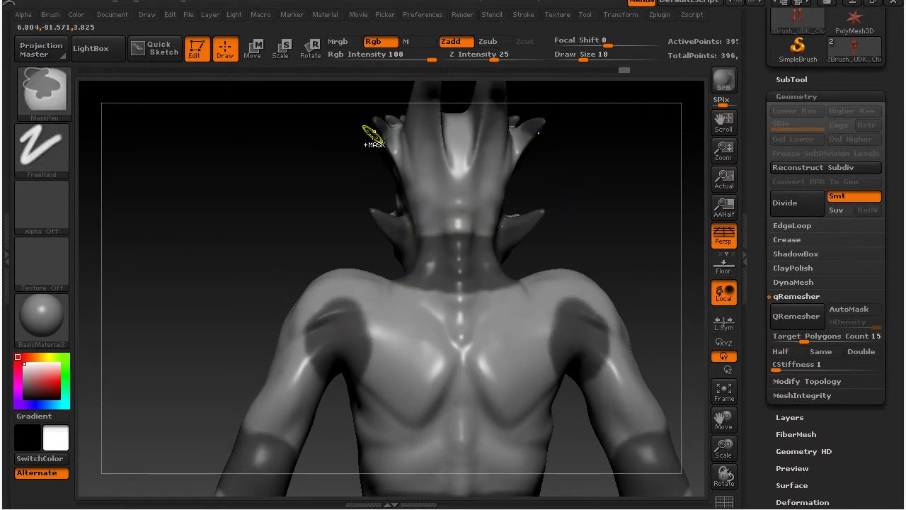
{"action": "left_click_drag", "start_coordinate": [388, 136], "coordinate": [397, 152], "text": "ctrl"}
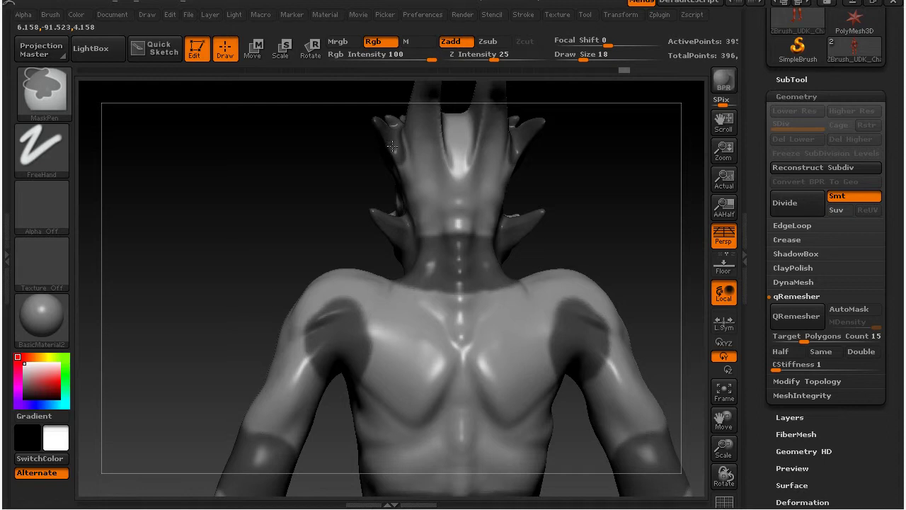
{"action": "mouse_move", "coordinate": [340, 158]}
{"action": "left_mouse_down"}
{"action": "mouse_move", "coordinate": [287, 187]}
{"action": "mouse_move", "coordinate": [293, 243]}
{"action": "mouse_move", "coordinate": [318, 218]}
{"action": "mouse_move", "coordinate": [289, 171]}
{"action": "mouse_move", "coordinate": [269, 224]}
{"action": "mouse_move", "coordinate": [276, 239]}
{"action": "mouse_move", "coordinate": [419, 209]}
{"action": "mouse_move", "coordinate": [453, 178]}
{"action": "mouse_move", "coordinate": [486, 182]}
{"action": "mouse_move", "coordinate": [489, 245]}
{"action": "mouse_move", "coordinate": [524, 212]}
{"action": "mouse_move", "coordinate": [542, 238]}
{"action": "mouse_move", "coordinate": [508, 201]}
{"action": "mouse_move", "coordinate": [506, 164]}
{"action": "left_mouse_up"}
{"action": "key", "text": "ctrl"}
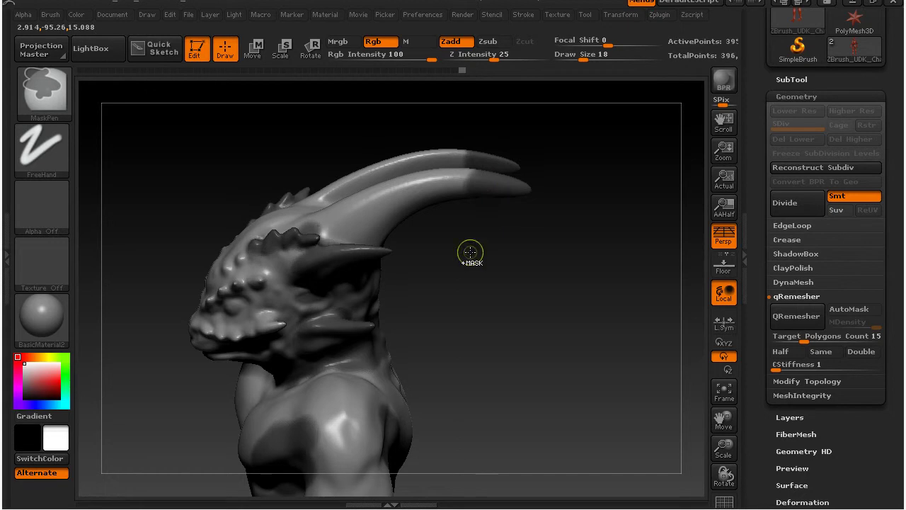
{"action": "mouse_move", "coordinate": [487, 269]}
{"action": "left_mouse_down"}
{"action": "mouse_move", "coordinate": [568, 338]}
{"action": "mouse_move", "coordinate": [596, 327]}
{"action": "left_mouse_up"}
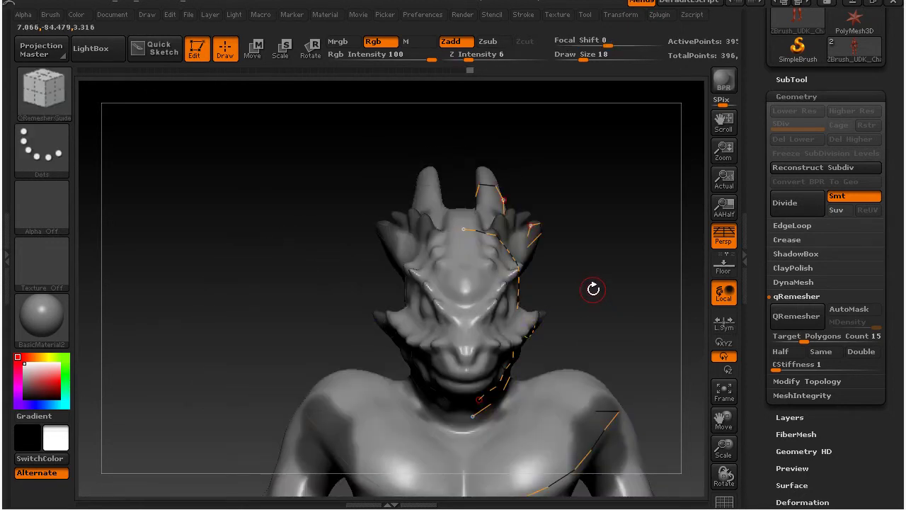
{"action": "key", "text": "f"}
{"action": "left_click_drag", "start_coordinate": [591, 287], "coordinate": [553, 305]}
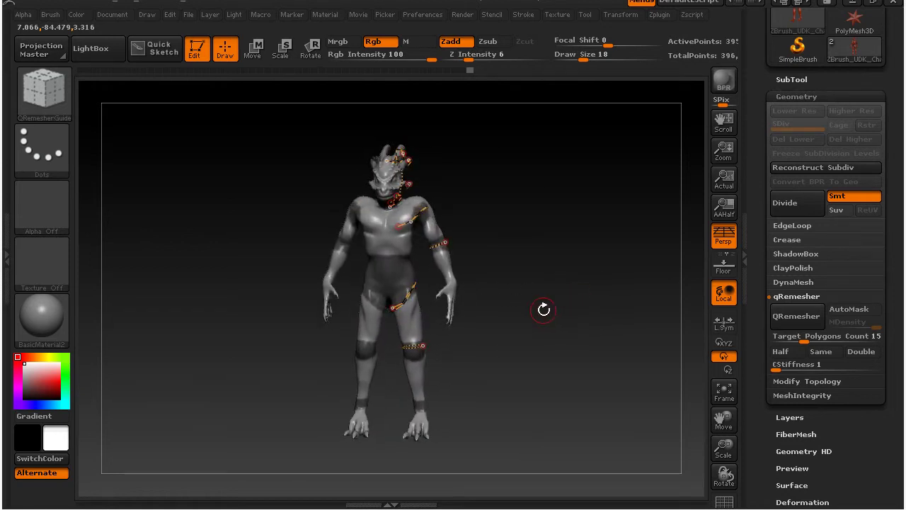
Mask the spiky edges of the plate on the creature's lower back, on both sides
{"action": "left_click_drag", "start_coordinate": [513, 331], "coordinate": [461, 337], "text": "alt"}
{"action": "key", "text": "ctrl"}
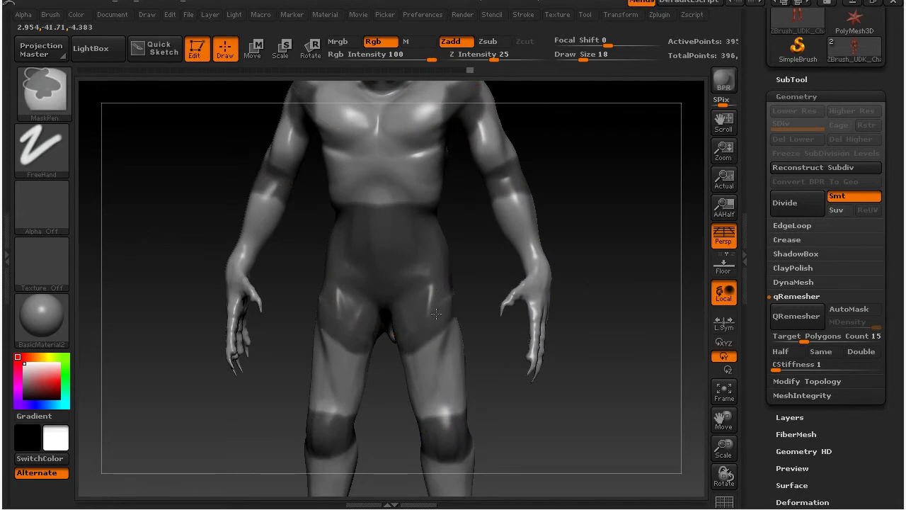
{"action": "mouse_move", "coordinate": [573, 330]}
{"action": "left_mouse_down"}
{"action": "mouse_move", "coordinate": [396, 308]}
{"action": "mouse_move", "coordinate": [411, 333]}
{"action": "left_mouse_up"}
{"action": "key", "text": "ctrl"}
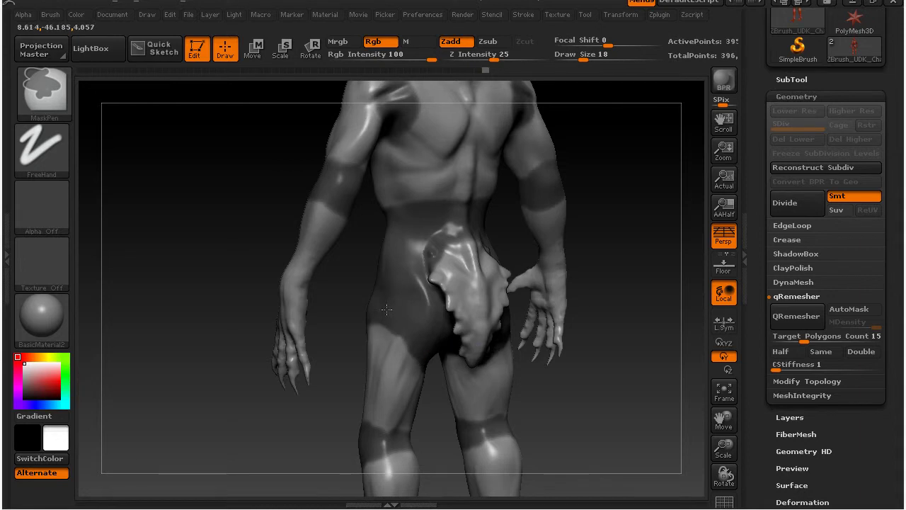
{"action": "left_click_drag", "start_coordinate": [580, 388], "coordinate": [511, 328]}
{"action": "key", "text": "ctrl"}
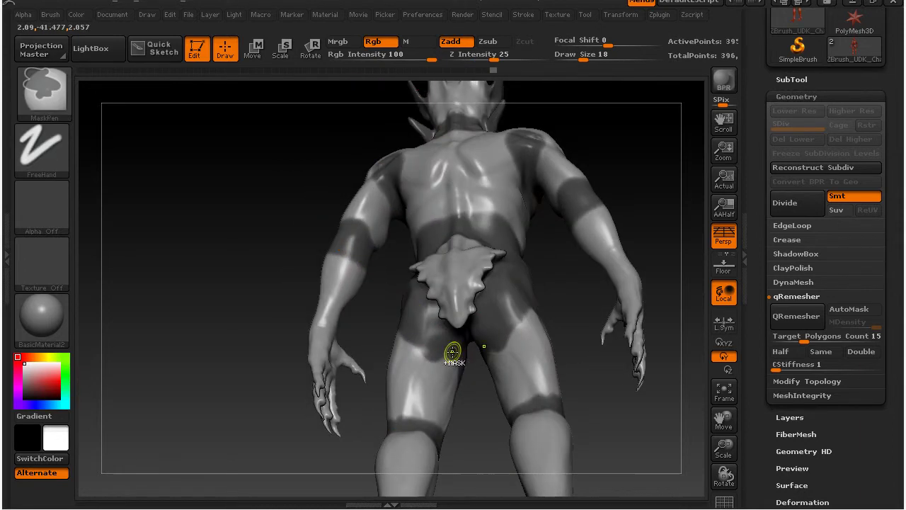
{"action": "left_click_drag", "start_coordinate": [584, 307], "coordinate": [540, 313]}
{"action": "mouse_move", "coordinate": [453, 235]}
{"action": "left_mouse_down", "text": "ctrl"}
{"action": "mouse_move", "coordinate": [428, 297]}
{"action": "mouse_move", "coordinate": [444, 267]}
{"action": "left_mouse_up", "text": "ctrl"}
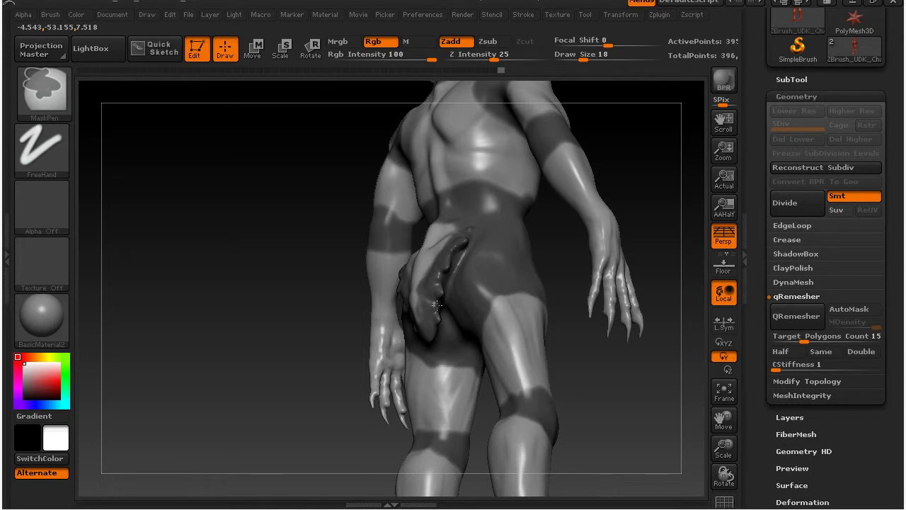
{"action": "mouse_move", "coordinate": [597, 395]}
{"action": "left_mouse_down"}
{"action": "mouse_move", "coordinate": [563, 383]}
{"action": "mouse_move", "coordinate": [529, 316]}
{"action": "left_mouse_up"}
{"action": "key", "text": "ctrl"}
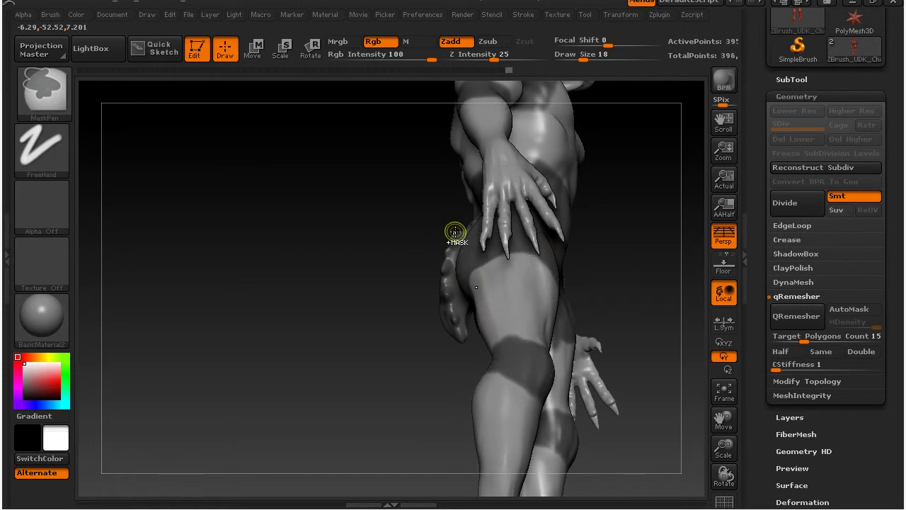
{"action": "left_click_drag", "start_coordinate": [465, 315], "coordinate": [445, 381]}
{"action": "key", "text": "ctrl"}
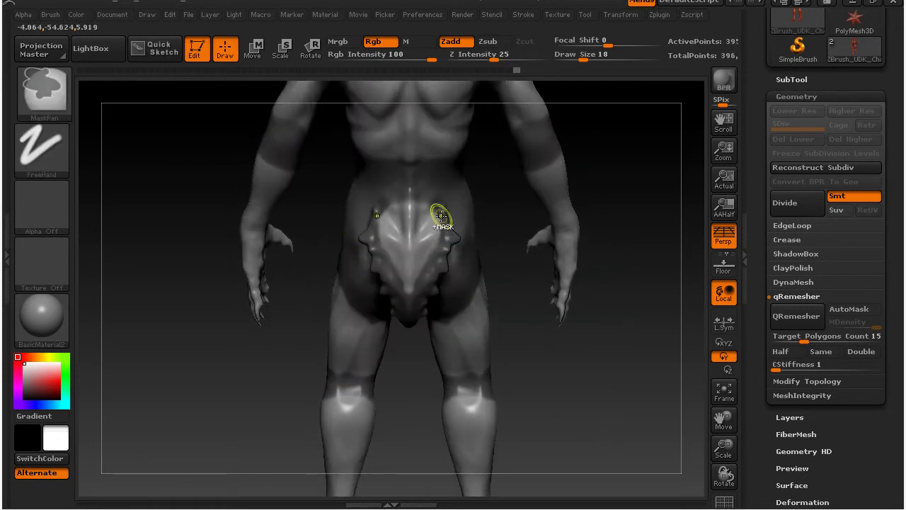
Duplicate the masked creature subtool ZBrush_UDK_Character_02
{"action": "mouse_move", "coordinate": [580, 392]}
{"action": "left_mouse_down"}
{"action": "mouse_move", "coordinate": [621, 373]}
{"action": "mouse_move", "coordinate": [593, 376]}
{"action": "mouse_move", "coordinate": [615, 380]}
{"action": "left_mouse_up"}
{"action": "key", "text": "f"}
{"action": "mouse_move", "coordinate": [596, 350]}
{"action": "left_mouse_down"}
{"action": "mouse_move", "coordinate": [547, 269]}
{"action": "mouse_move", "coordinate": [574, 272]}
{"action": "left_mouse_up"}
{"action": "left_click_drag", "start_coordinate": [602, 298], "coordinate": [639, 317]}
{"action": "left_click_drag", "start_coordinate": [758, 182], "coordinate": [760, 277]}
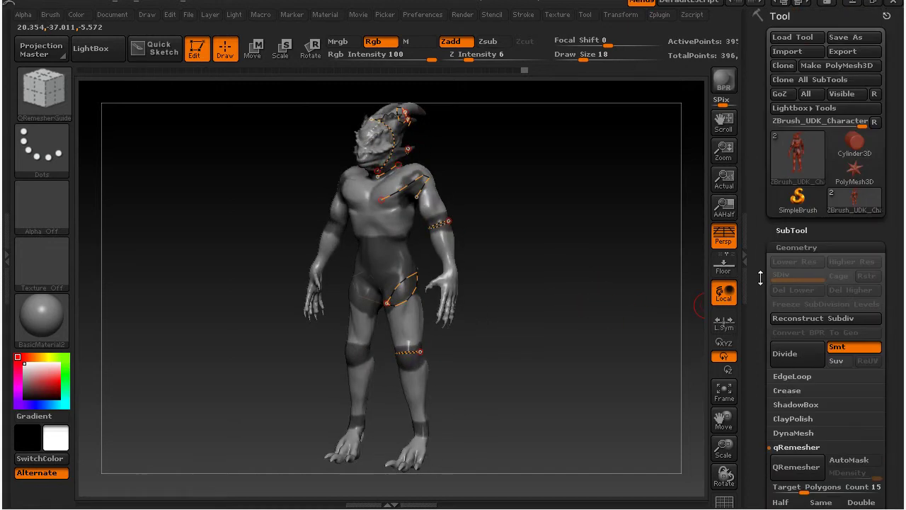
{"action": "left_click", "coordinate": [792, 230]}
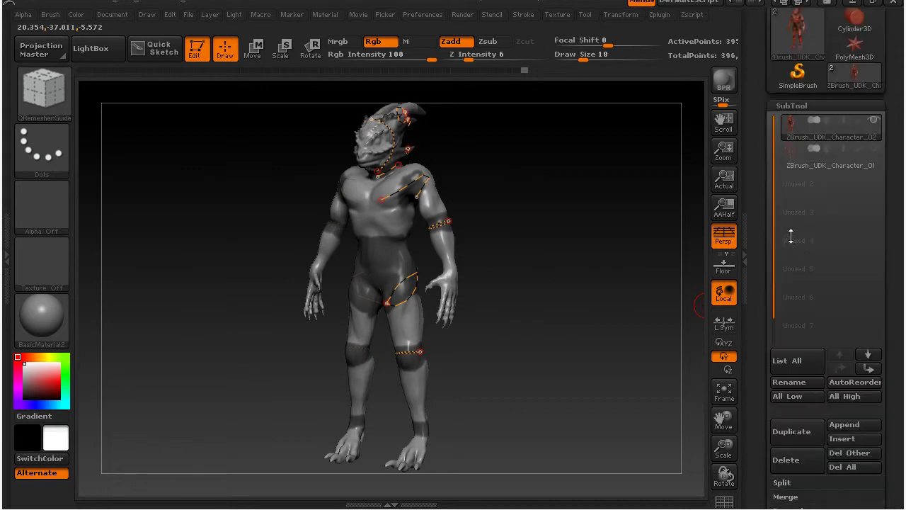
{"action": "left_click_drag", "start_coordinate": [756, 122], "coordinate": [792, 266]}
{"action": "left_click_drag", "start_coordinate": [758, 453], "coordinate": [758, 368]}
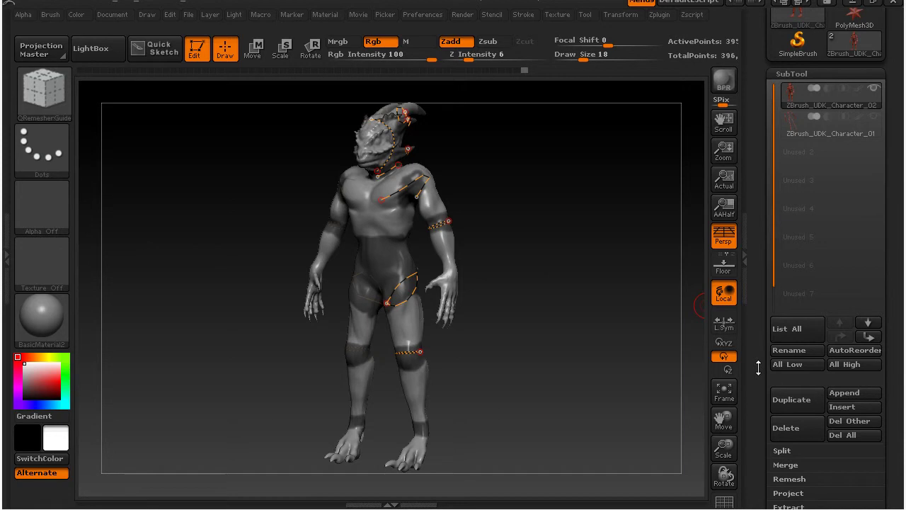
{"action": "left_click", "coordinate": [803, 400]}
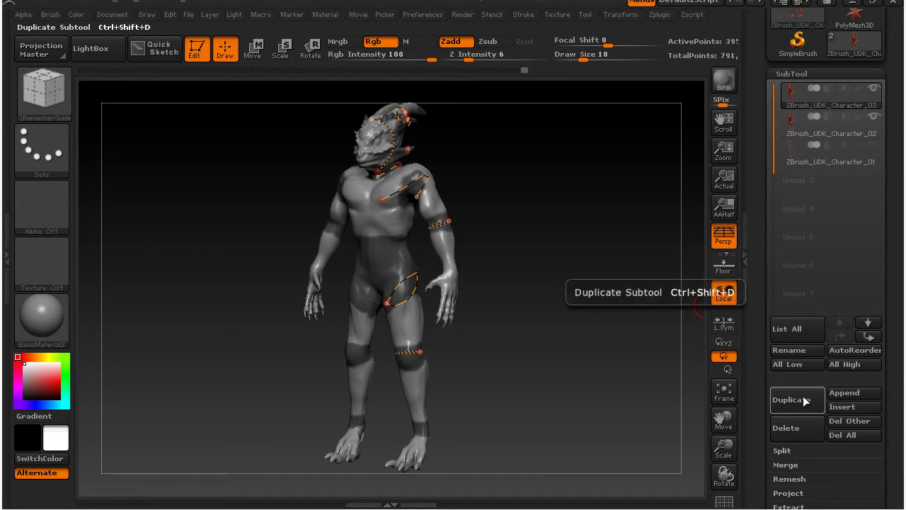
Switch between the original and the duplicated subtool to compare their guide curves, ending on the duplicate ZBrush_UDK_Character_03
{"action": "left_click", "coordinate": [837, 126]}
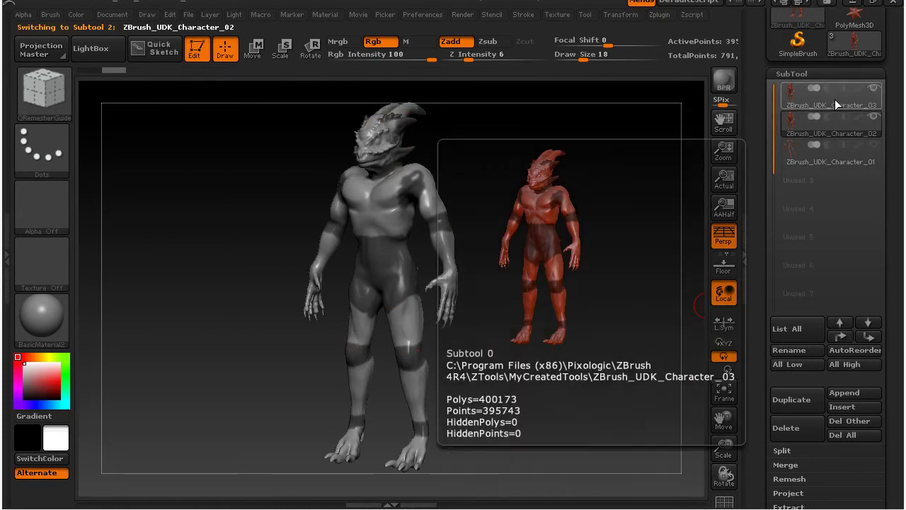
{"action": "left_click", "coordinate": [835, 99]}
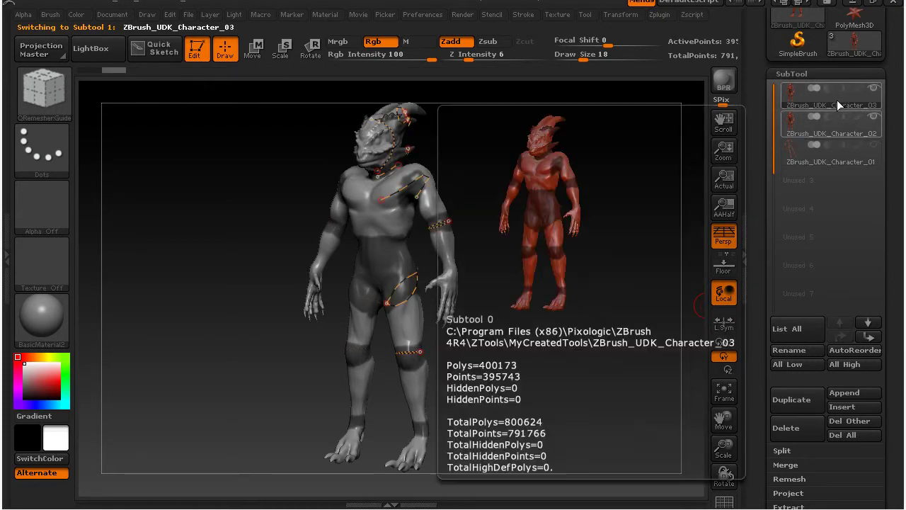
{"action": "left_click", "coordinate": [834, 128]}
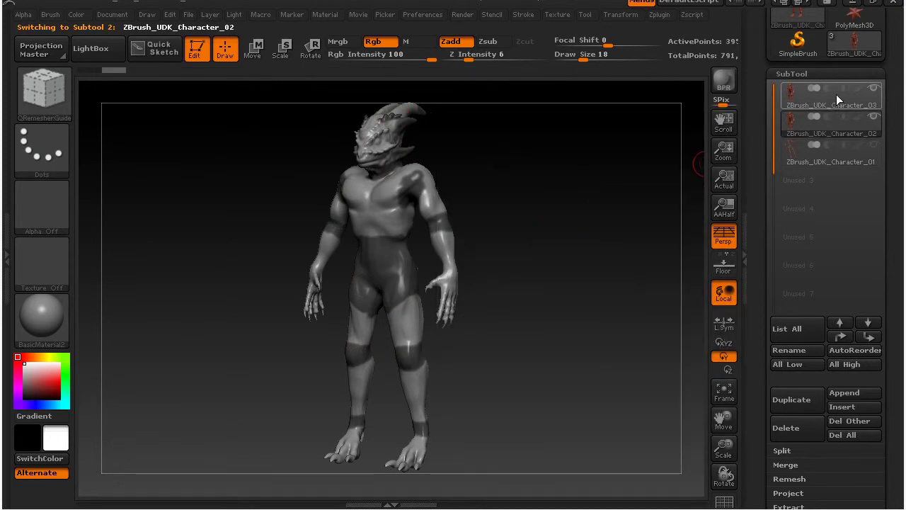
{"action": "left_click", "coordinate": [835, 97]}
{"action": "left_click_drag", "start_coordinate": [540, 317], "coordinate": [548, 316]}
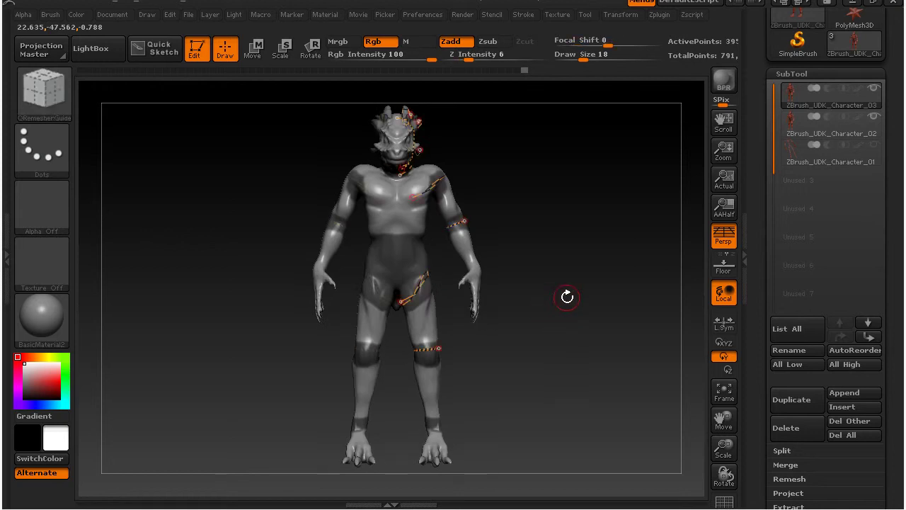
{"action": "left_click_drag", "start_coordinate": [557, 283], "coordinate": [623, 343]}
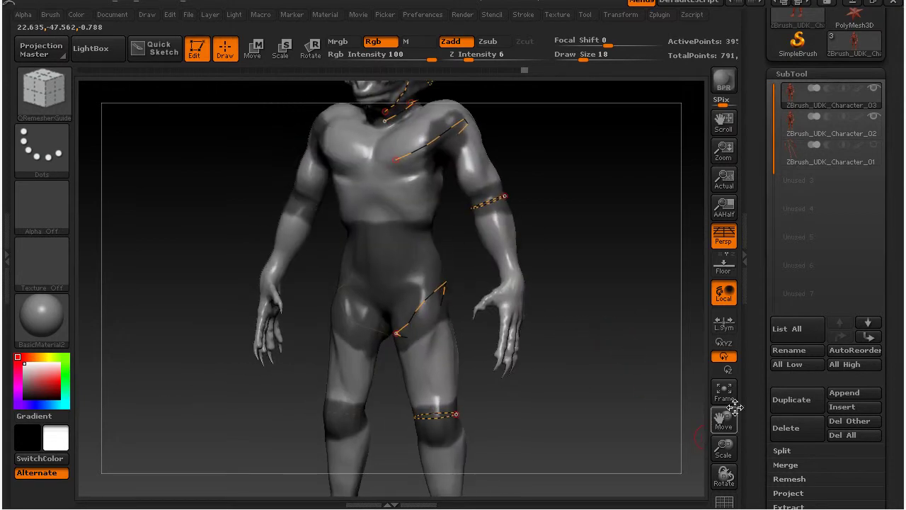
Set the QRemesher curve stiffness (CStiffness) to 80 and the target polygons count to 4
{"action": "scroll", "coordinate": [754, 301], "scroll_direction": "down", "scroll_amount": 10}
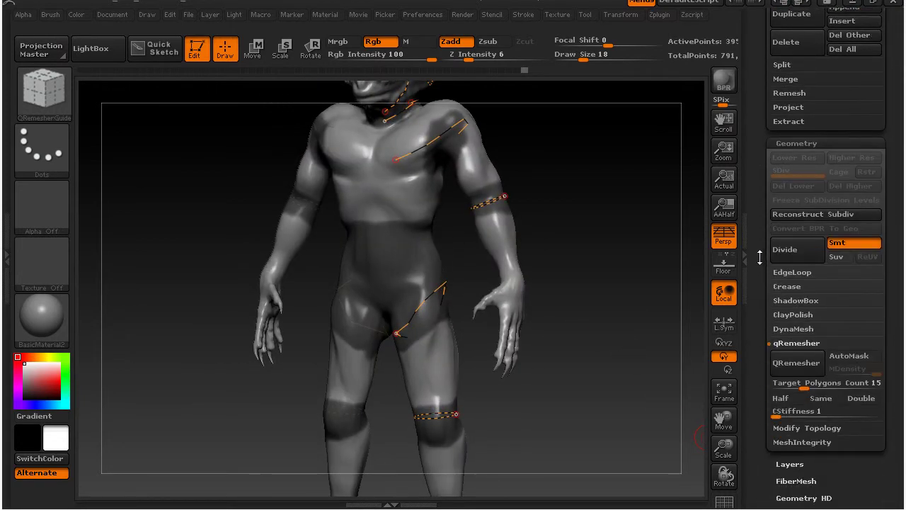
{"action": "scroll", "coordinate": [759, 257], "scroll_direction": "down", "scroll_amount": 3}
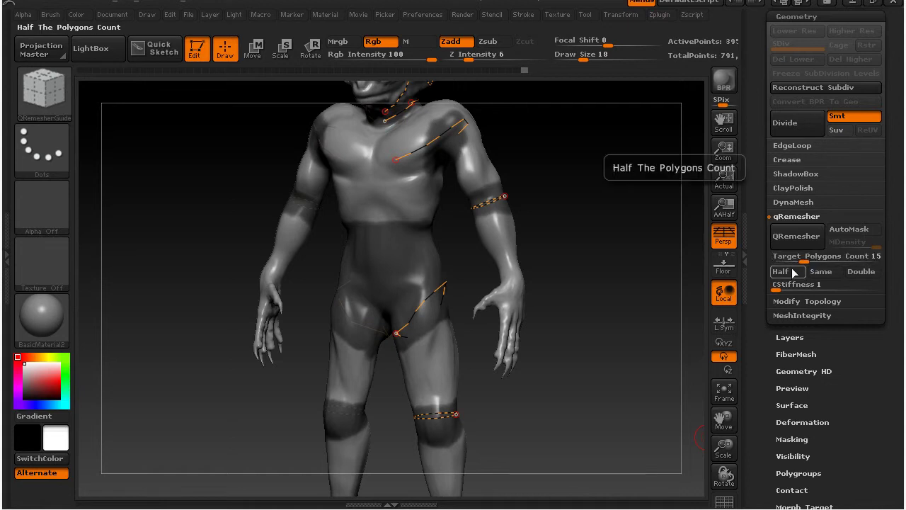
{"action": "left_click", "coordinate": [860, 288]}
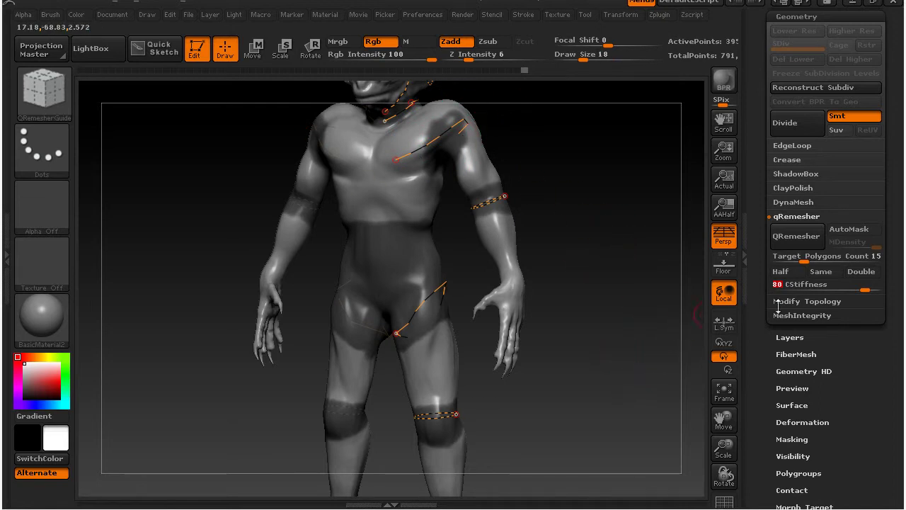
{"action": "left_click", "coordinate": [805, 262]}
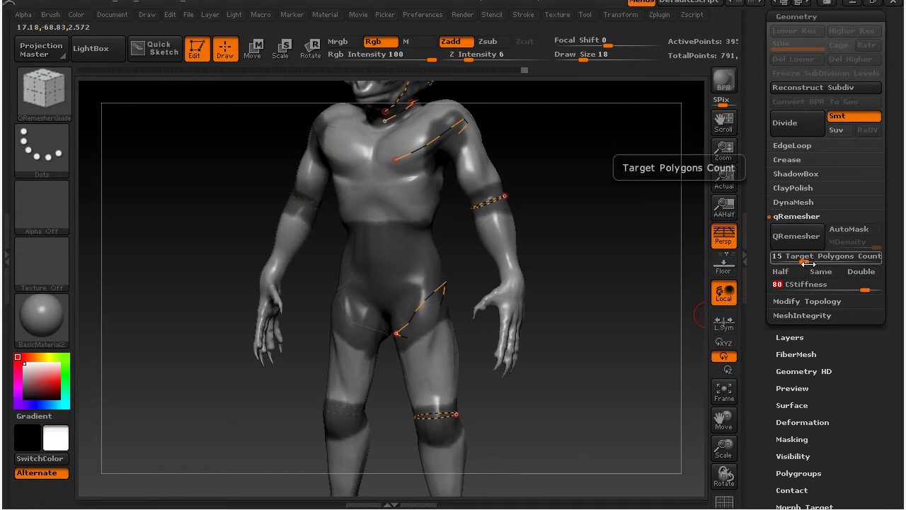
{"action": "left_click_drag", "start_coordinate": [803, 261], "coordinate": [801, 262]}
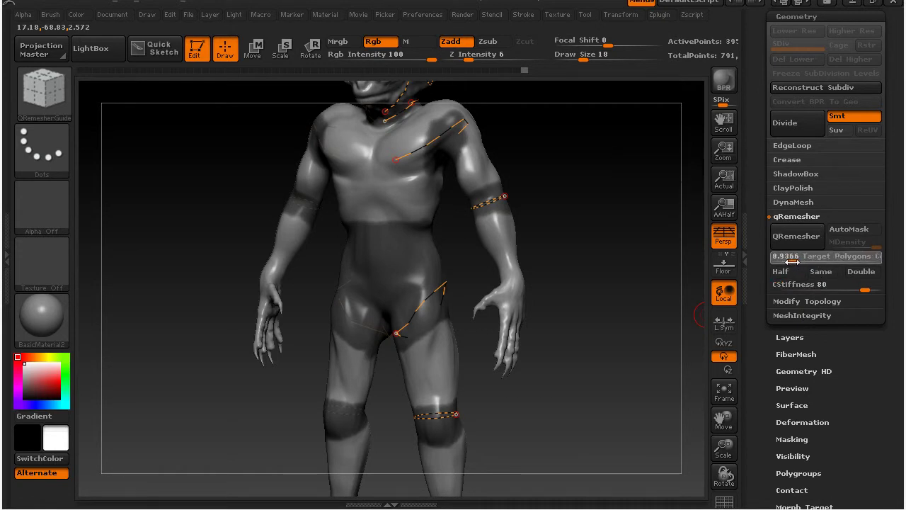
{"action": "left_click_drag", "start_coordinate": [785, 262], "coordinate": [779, 259]}
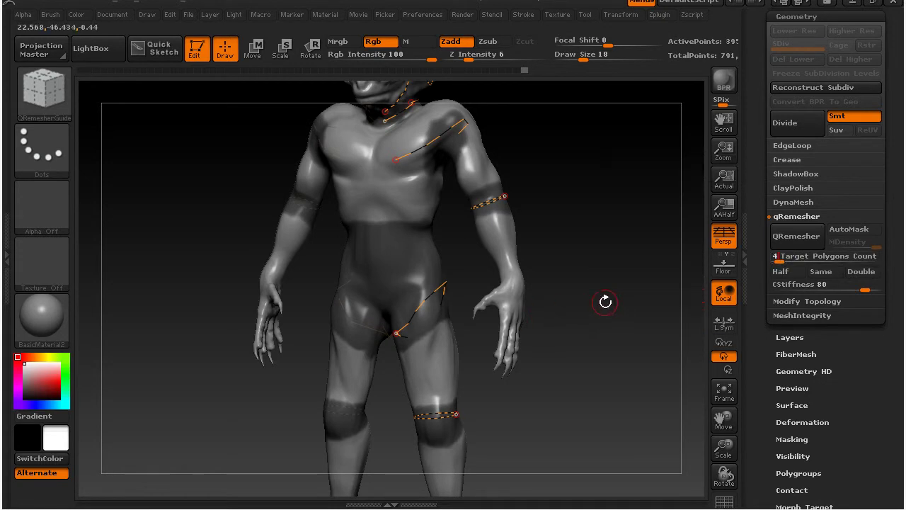
{"action": "mouse_move", "coordinate": [581, 299]}
{"action": "left_mouse_down"}
{"action": "mouse_move", "coordinate": [595, 298]}
{"action": "mouse_move", "coordinate": [586, 299]}
{"action": "left_mouse_up"}
{"action": "type", "text": "4"}
{"action": "key", "text": "Return"}
Frame the whole creature and run QRemesher on the duplicated subtool
{"action": "mouse_move", "coordinate": [643, 304]}
{"action": "left_mouse_down"}
{"action": "mouse_move", "coordinate": [610, 308]}
{"action": "mouse_move", "coordinate": [602, 340]}
{"action": "mouse_move", "coordinate": [621, 338]}
{"action": "left_mouse_up"}
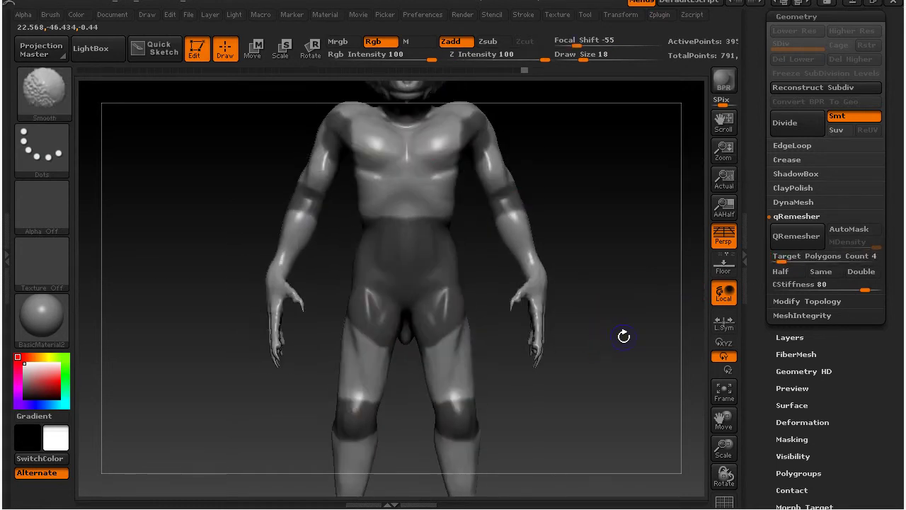
{"action": "left_click_drag", "start_coordinate": [628, 276], "coordinate": [559, 297]}
{"action": "key", "text": "f"}
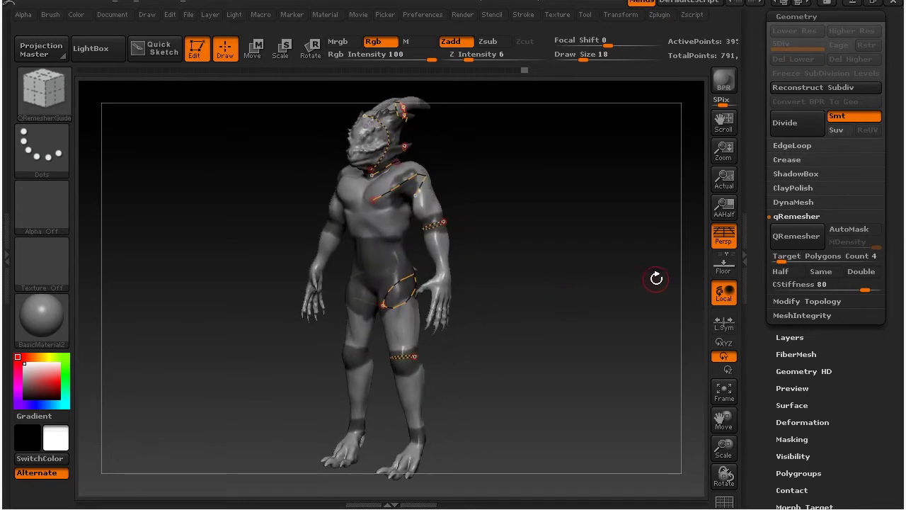
{"action": "left_click", "coordinate": [798, 237]}
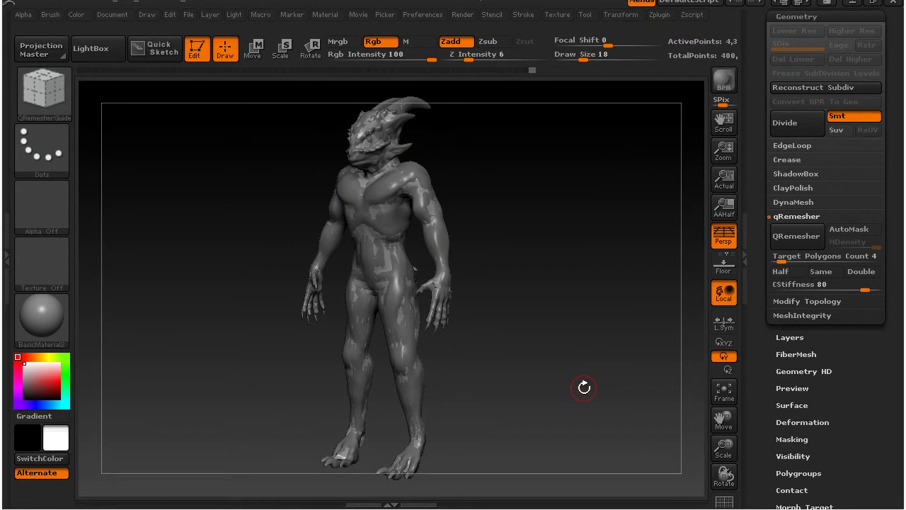
Turn on the PolyFrame wireframe and examine the new edge flow on the torso, back, legs and hands
{"action": "left_click_drag", "start_coordinate": [583, 388], "coordinate": [541, 298]}
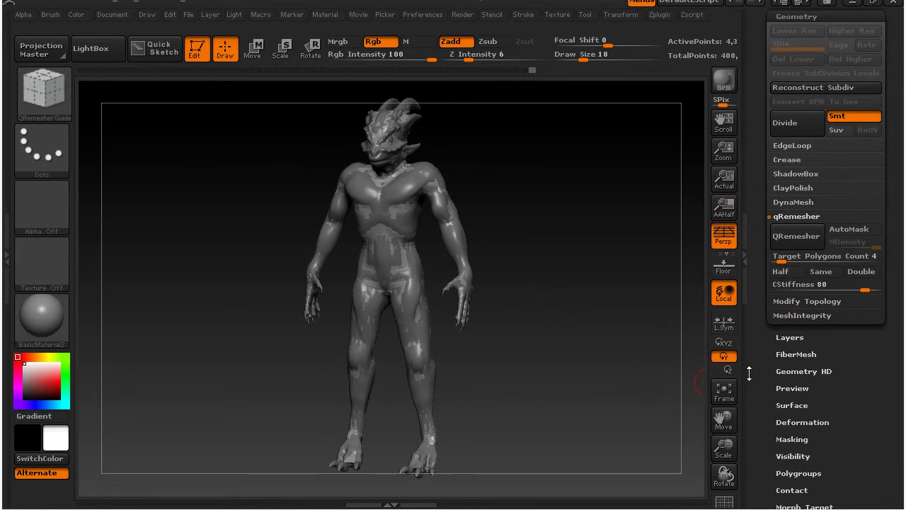
{"action": "left_click", "coordinate": [749, 372]}
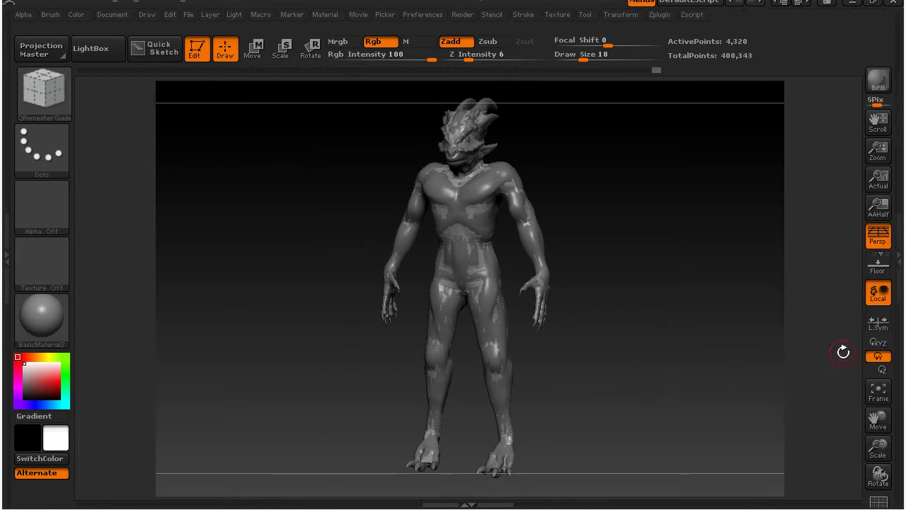
{"action": "left_click", "coordinate": [899, 257]}
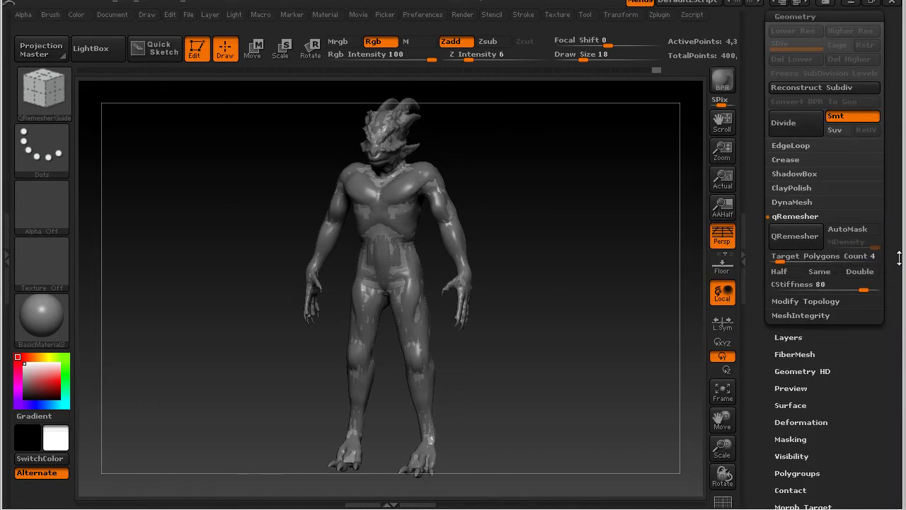
{"action": "left_click", "coordinate": [722, 501]}
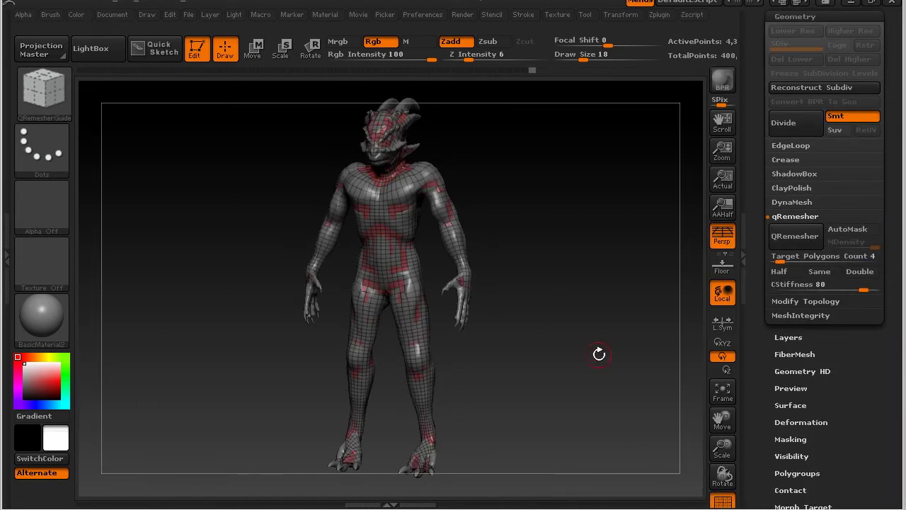
{"action": "left_click_drag", "start_coordinate": [595, 302], "coordinate": [446, 322]}
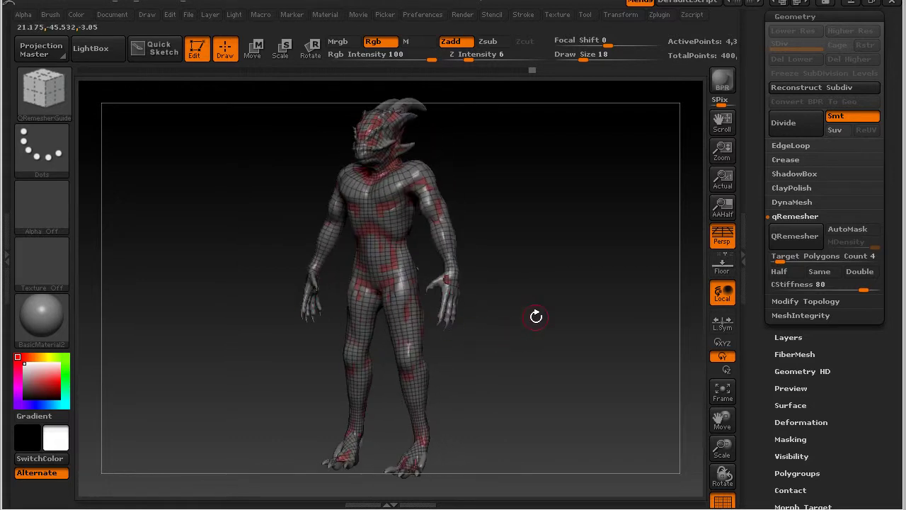
{"action": "left_click_drag", "start_coordinate": [529, 211], "coordinate": [568, 259]}
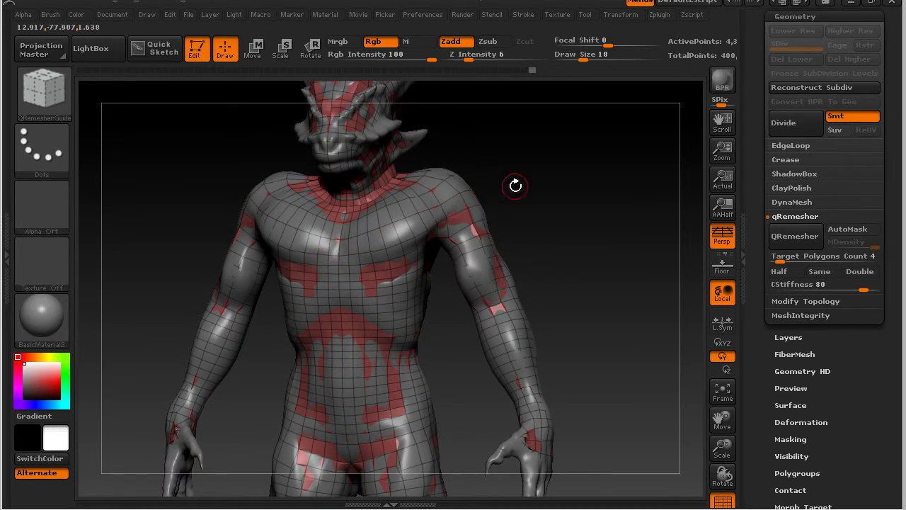
{"action": "left_click_drag", "start_coordinate": [589, 244], "coordinate": [419, 254]}
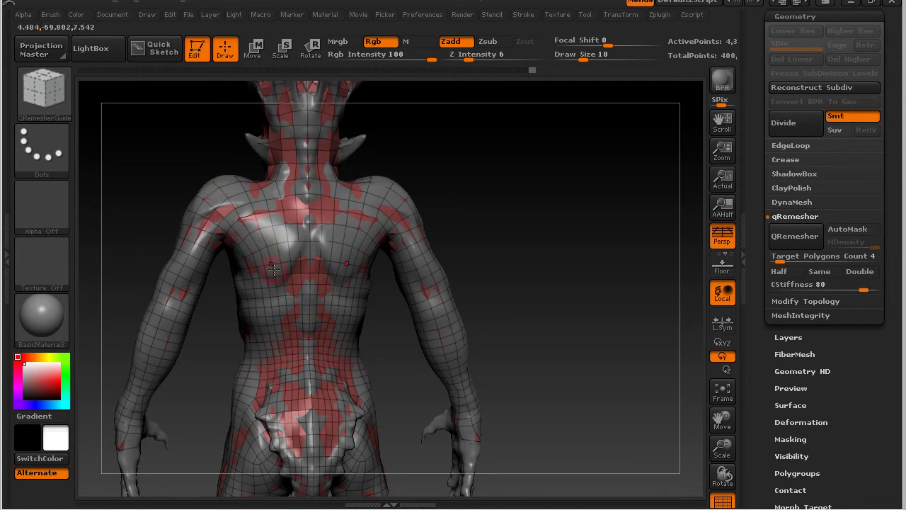
{"action": "mouse_move", "coordinate": [588, 296]}
{"action": "left_mouse_down"}
{"action": "mouse_move", "coordinate": [546, 299]}
{"action": "mouse_move", "coordinate": [607, 360]}
{"action": "mouse_move", "coordinate": [576, 196]}
{"action": "mouse_move", "coordinate": [363, 240]}
{"action": "left_mouse_up"}
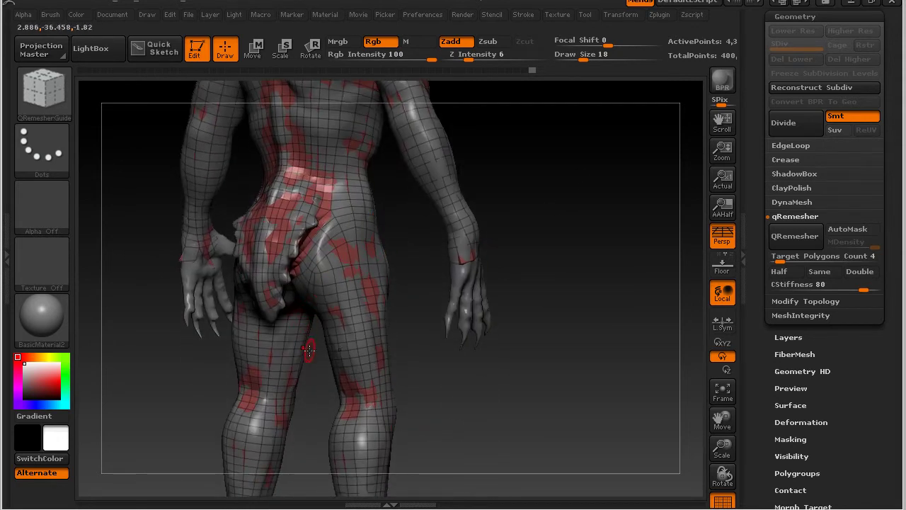
{"action": "left_click_drag", "start_coordinate": [615, 277], "coordinate": [461, 286]}
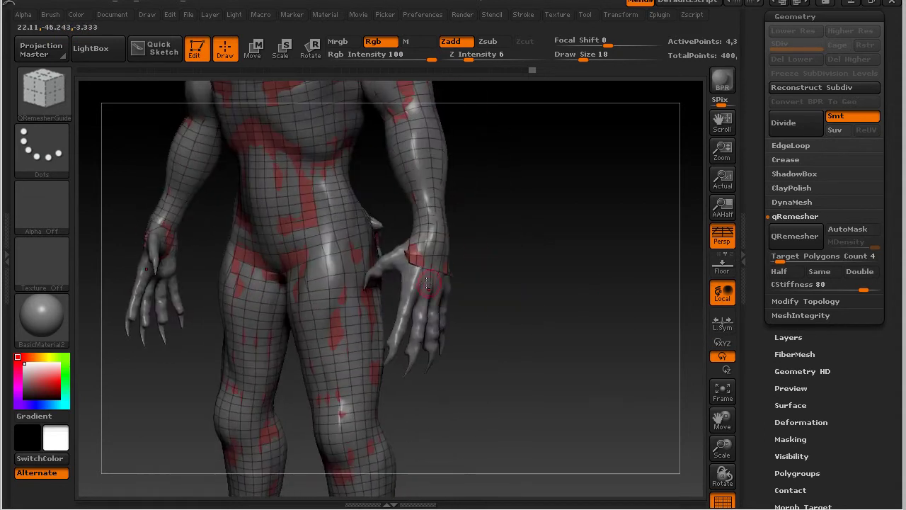
Hide the original high-resolution subtool ZBrush_UDK_Character_02 and examine the remeshed head and shoulders on their own
{"action": "left_click_drag", "start_coordinate": [755, 189], "coordinate": [800, 351]}
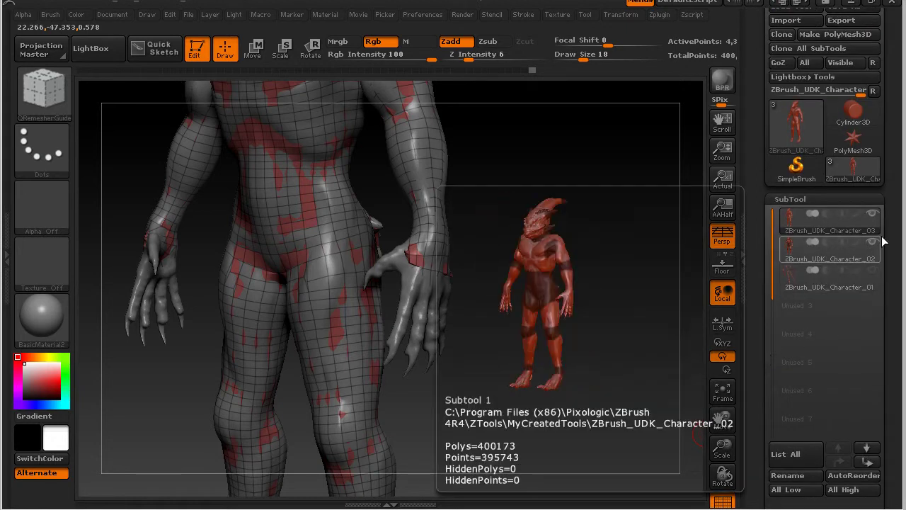
{"action": "left_click", "coordinate": [874, 244]}
{"action": "left_click_drag", "start_coordinate": [507, 312], "coordinate": [251, 316]}
{"action": "mouse_move", "coordinate": [597, 310]}
{"action": "left_mouse_down"}
{"action": "mouse_move", "coordinate": [559, 304]}
{"action": "mouse_move", "coordinate": [590, 302]}
{"action": "left_mouse_up"}
{"action": "left_click_drag", "start_coordinate": [586, 238], "coordinate": [523, 295]}
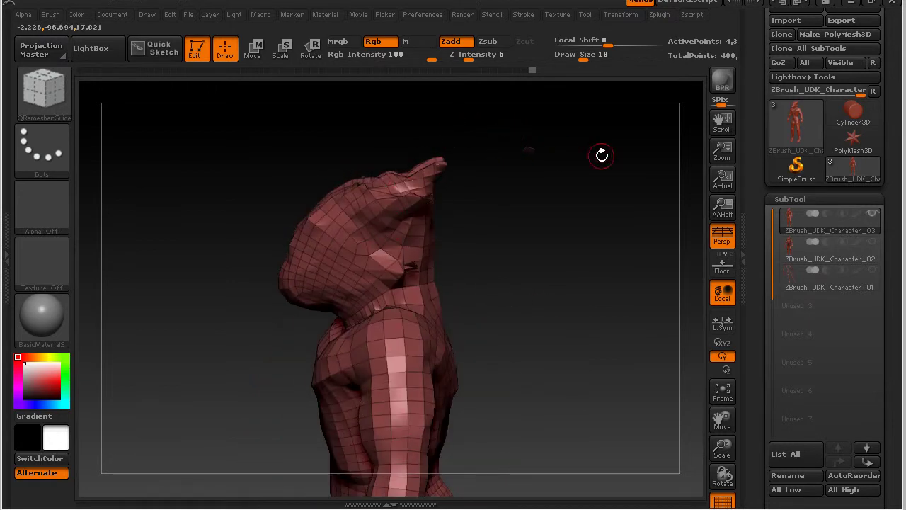
Check the remeshed head, shoulders and arms from both sides, and undo the QRemesher result on the duplicated subtool
{"action": "left_click_drag", "start_coordinate": [532, 235], "coordinate": [411, 253]}
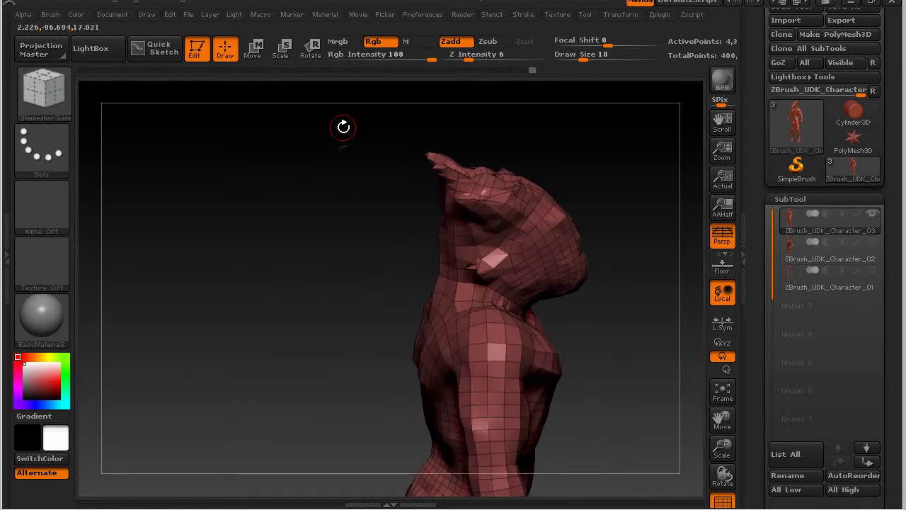
{"action": "left_click_drag", "start_coordinate": [291, 271], "coordinate": [456, 268]}
{"action": "left_click_drag", "start_coordinate": [633, 370], "coordinate": [623, 309]}
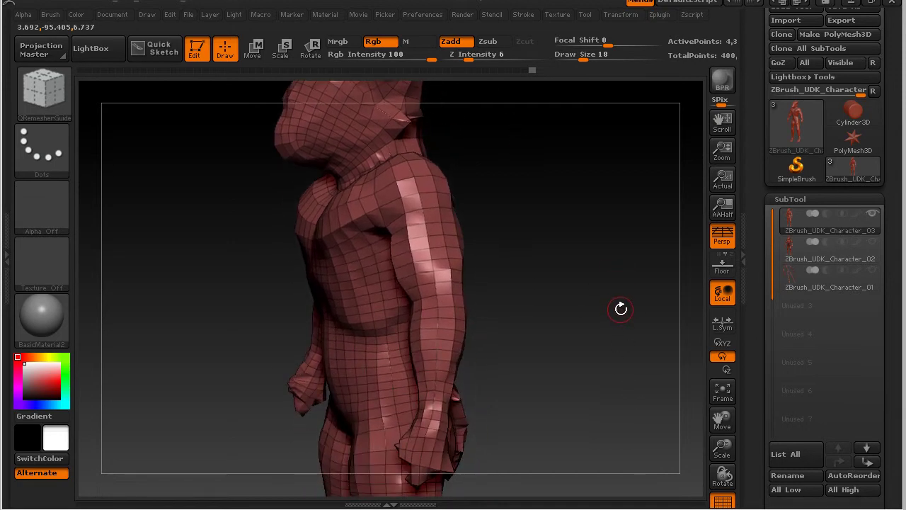
{"action": "key", "text": "ctrl"}
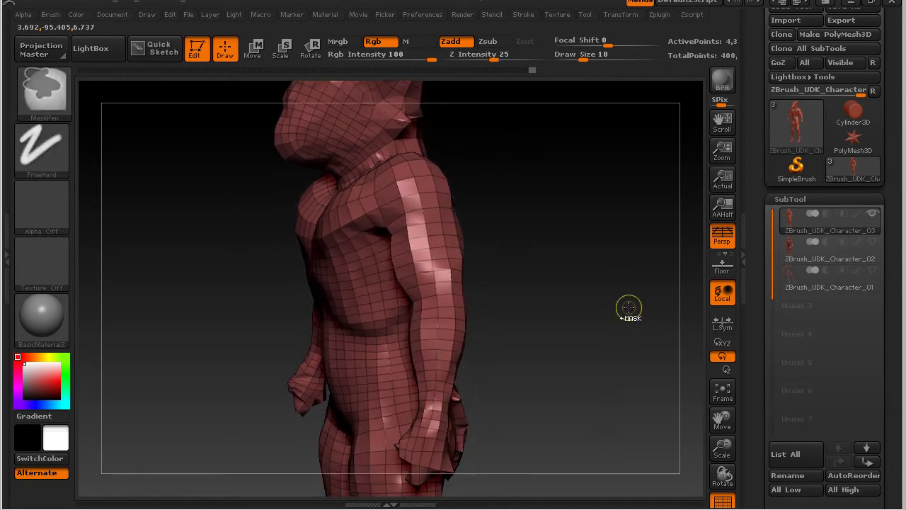
{"action": "key", "text": "d"}
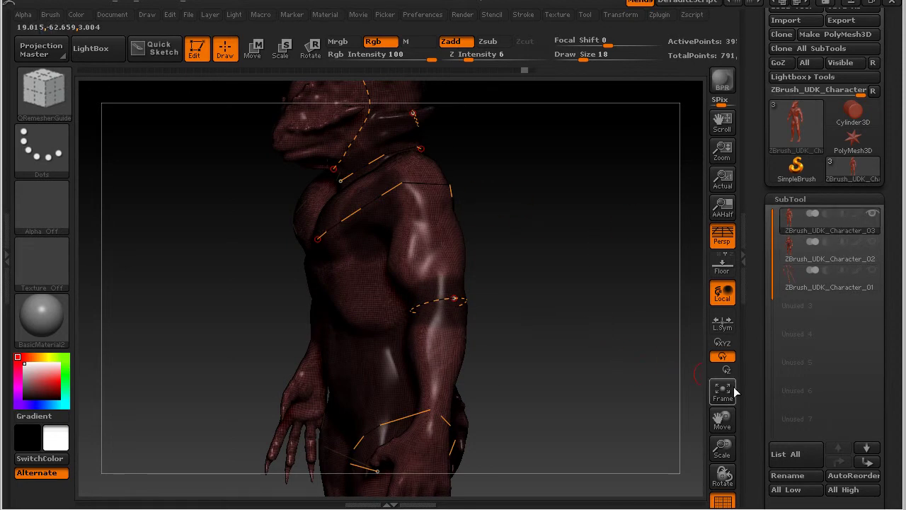
Enable AutoMask for QRemesher, and set the target polygons count to 6 and CStiffness to 92
{"action": "left_click_drag", "start_coordinate": [759, 401], "coordinate": [767, 276]}
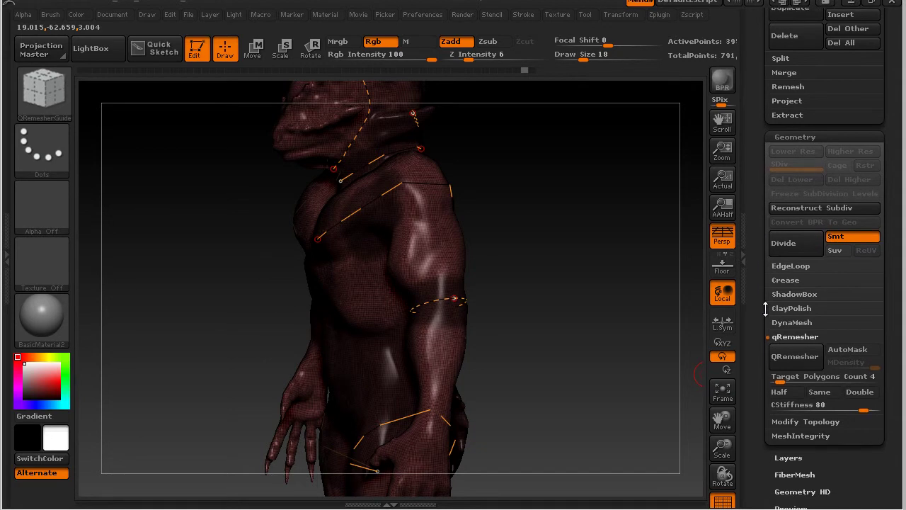
{"action": "left_click", "coordinate": [856, 351]}
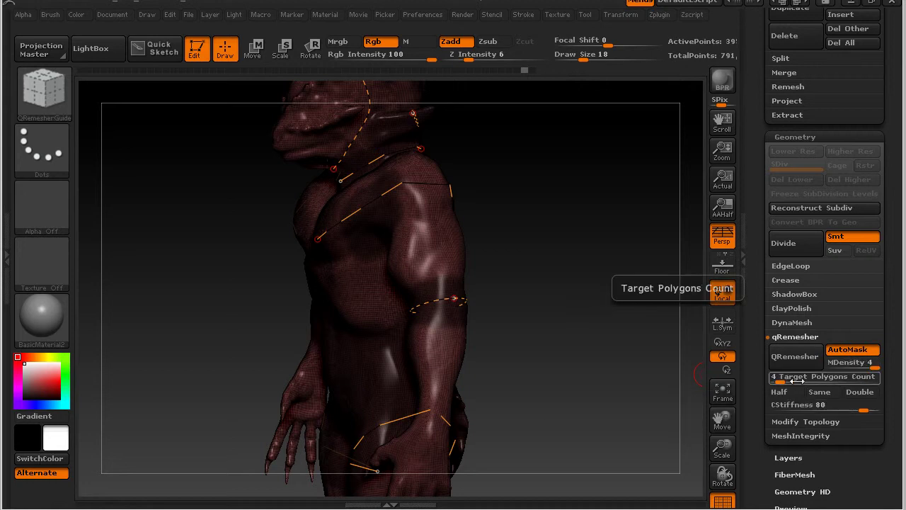
{"action": "left_click_drag", "start_coordinate": [778, 379], "coordinate": [793, 380]}
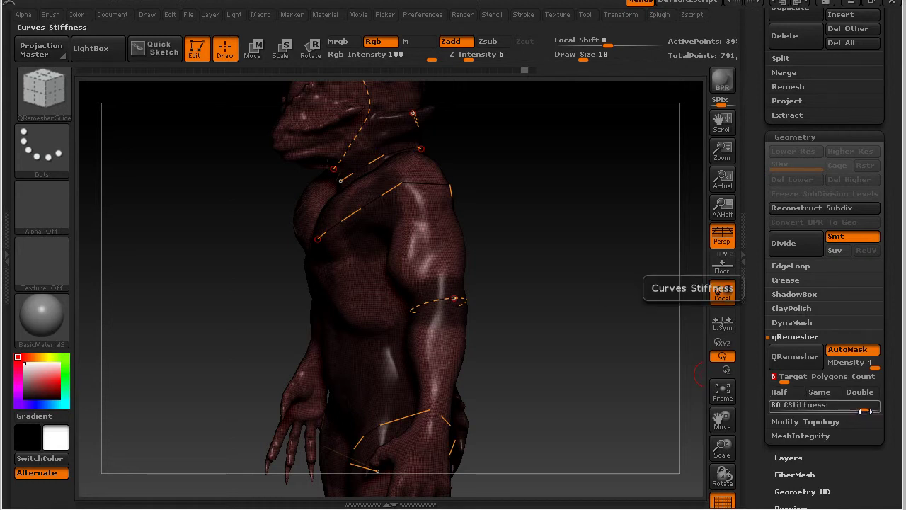
{"action": "left_click_drag", "start_coordinate": [865, 411], "coordinate": [867, 411]}
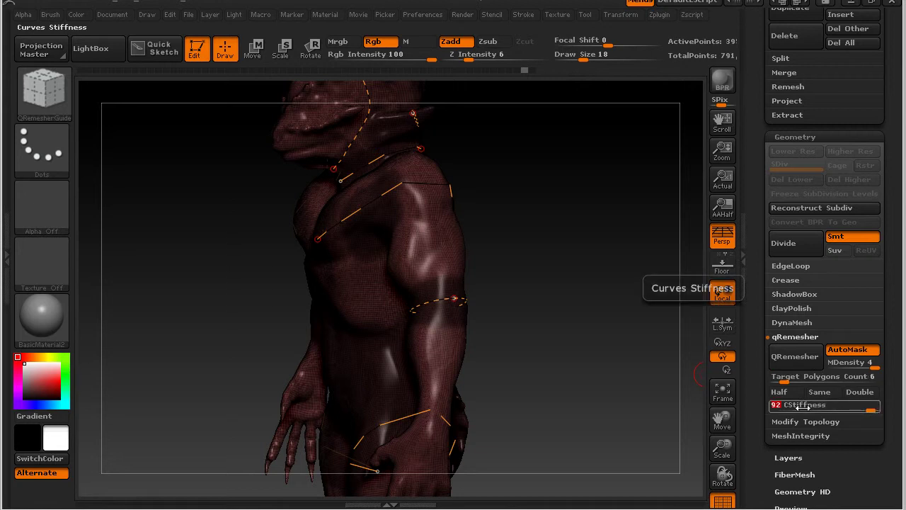
Frame the whole creature and rerun QRemesher on ZBrush_UDK_Character_03 with the new settings
{"action": "left_click_drag", "start_coordinate": [566, 341], "coordinate": [563, 339]}
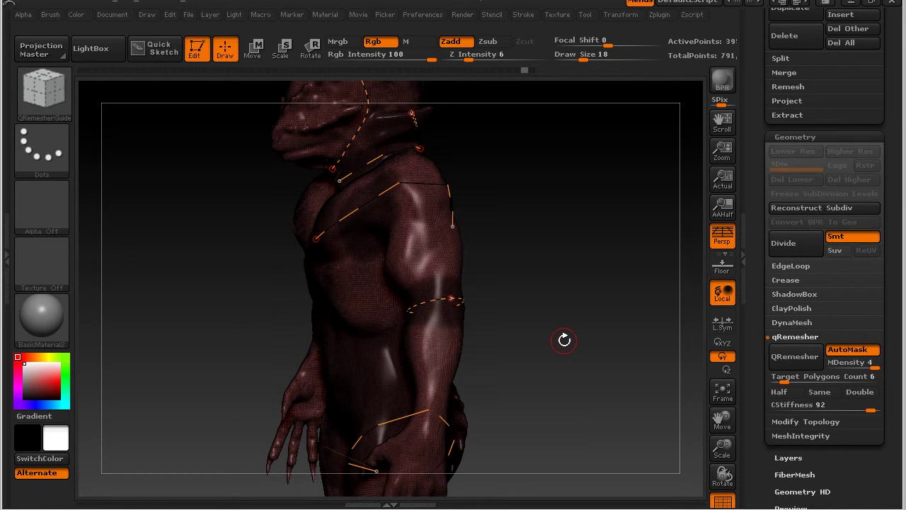
{"action": "left_click_drag", "start_coordinate": [516, 356], "coordinate": [555, 355]}
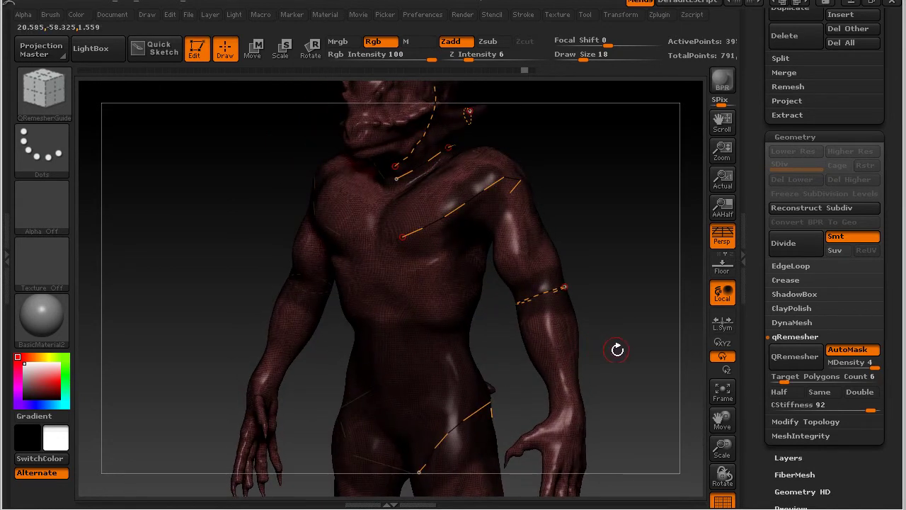
{"action": "key", "text": "f"}
{"action": "left_click_drag", "start_coordinate": [558, 310], "coordinate": [565, 304]}
{"action": "left_click_drag", "start_coordinate": [559, 261], "coordinate": [553, 263]}
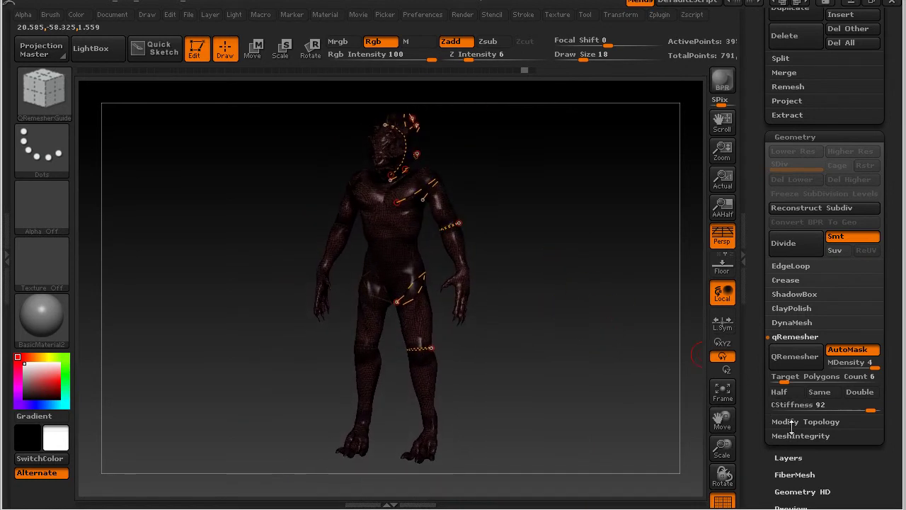
{"action": "left_click", "coordinate": [793, 357]}
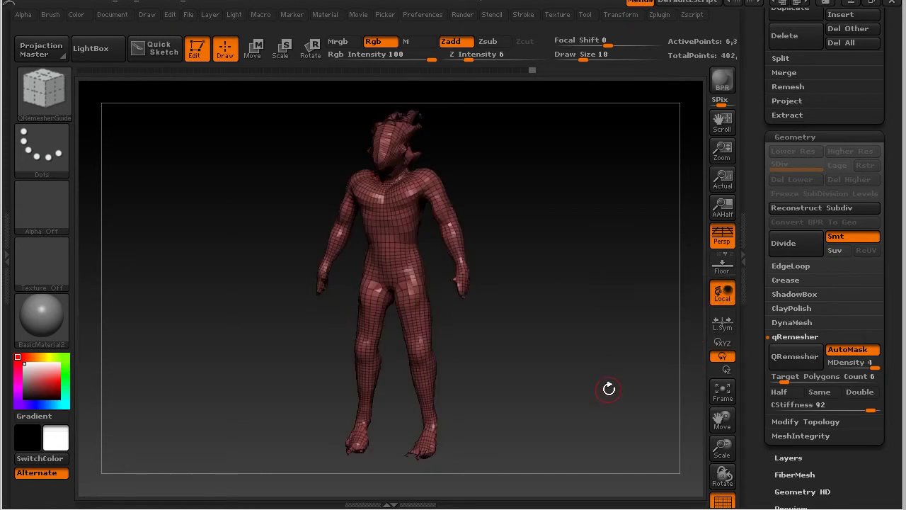
Examine the new edge flow on the back, shoulders, chest, arms and hips from several angles
{"action": "left_click_drag", "start_coordinate": [613, 387], "coordinate": [573, 392]}
{"action": "left_click_drag", "start_coordinate": [541, 272], "coordinate": [486, 268]}
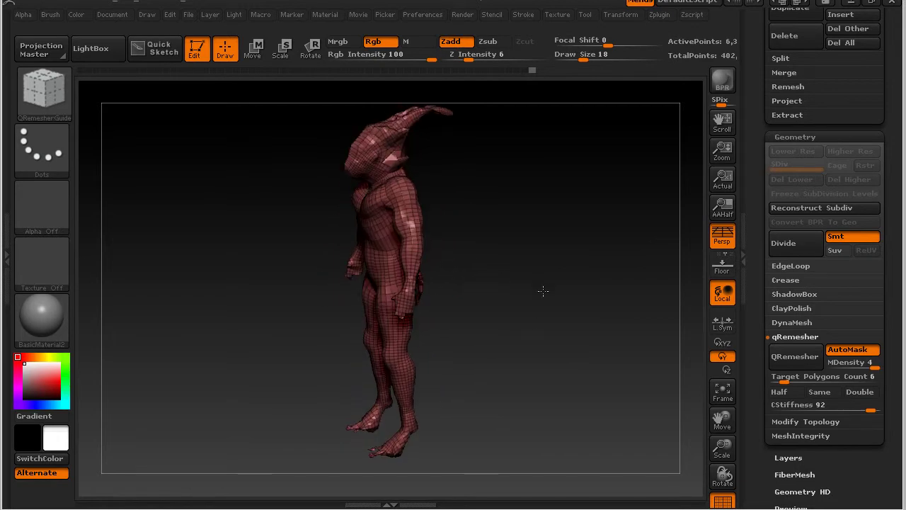
{"action": "left_click_drag", "start_coordinate": [542, 284], "coordinate": [525, 312]}
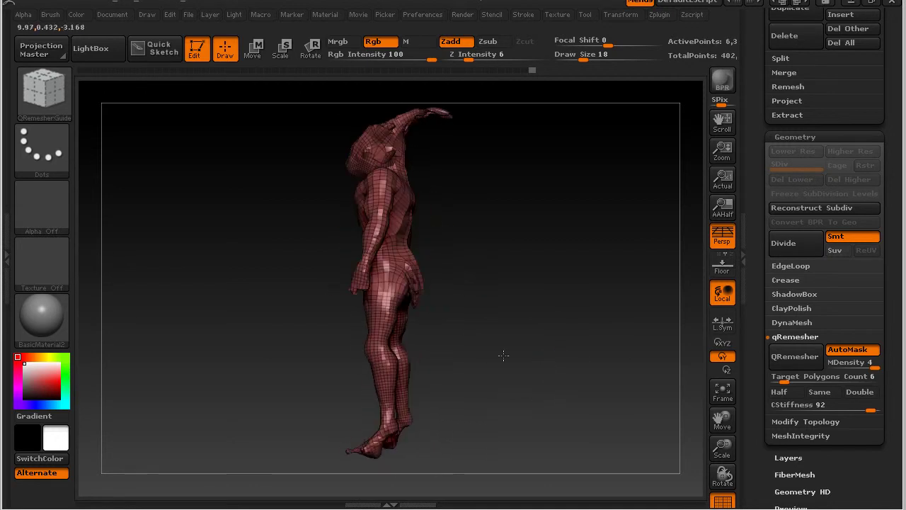
{"action": "left_click_drag", "start_coordinate": [470, 346], "coordinate": [663, 368], "text": "alt"}
{"action": "left_click_drag", "start_coordinate": [574, 373], "coordinate": [417, 355], "text": "shift"}
{"action": "left_click_drag", "start_coordinate": [608, 319], "coordinate": [372, 292]}
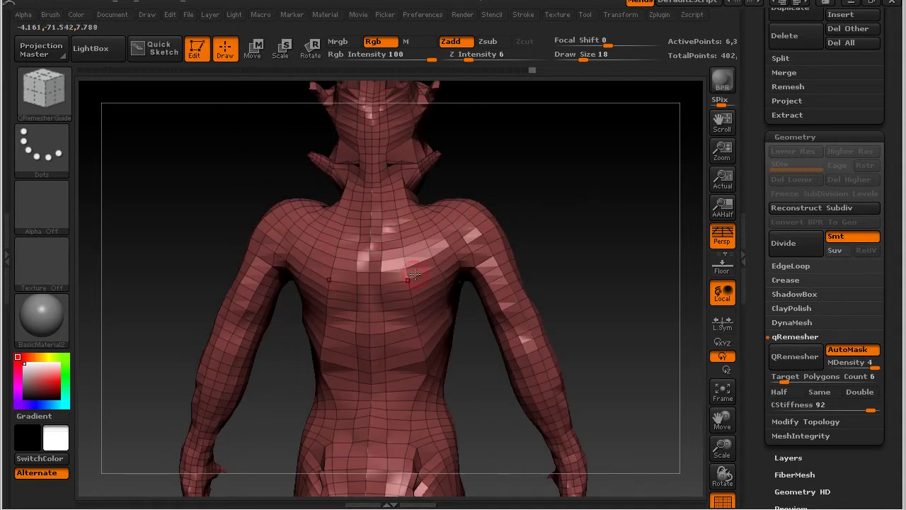
{"action": "left_click_drag", "start_coordinate": [627, 244], "coordinate": [507, 239]}
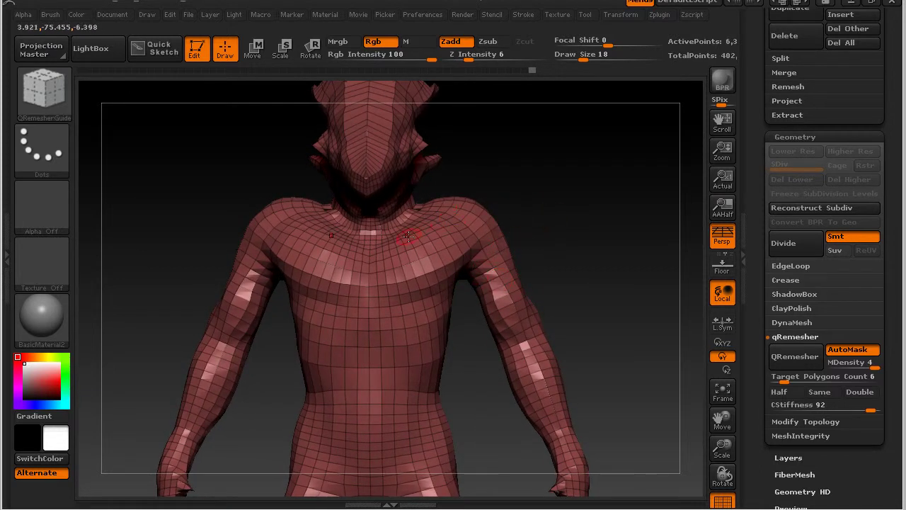
{"action": "left_click_drag", "start_coordinate": [620, 244], "coordinate": [580, 253]}
{"action": "left_click_drag", "start_coordinate": [543, 190], "coordinate": [574, 222]}
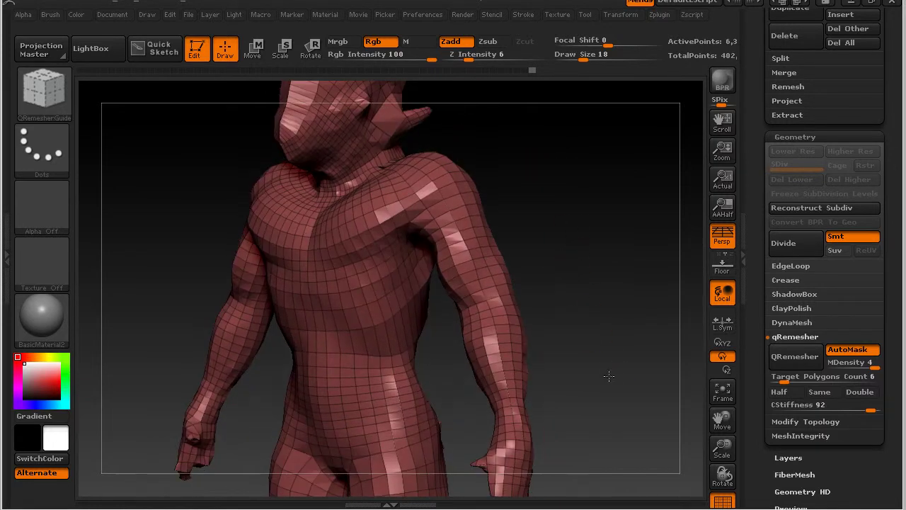
{"action": "left_click_drag", "start_coordinate": [609, 374], "coordinate": [609, 281], "text": "alt"}
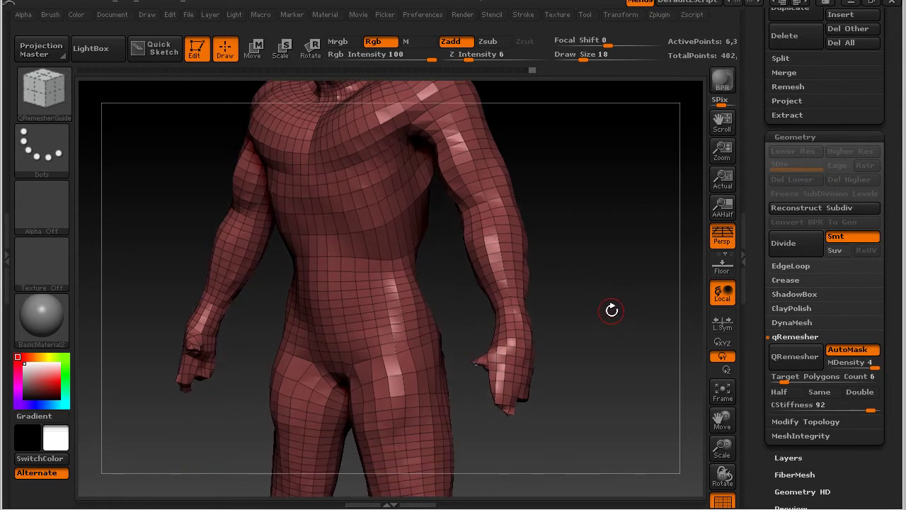
Show the high-resolution subtool ZBrush_UDK_Character_02 together with the remesh, keeping ZBrush_UDK_Character_03 as the active subtool
{"action": "left_click_drag", "start_coordinate": [762, 265], "coordinate": [754, 432]}
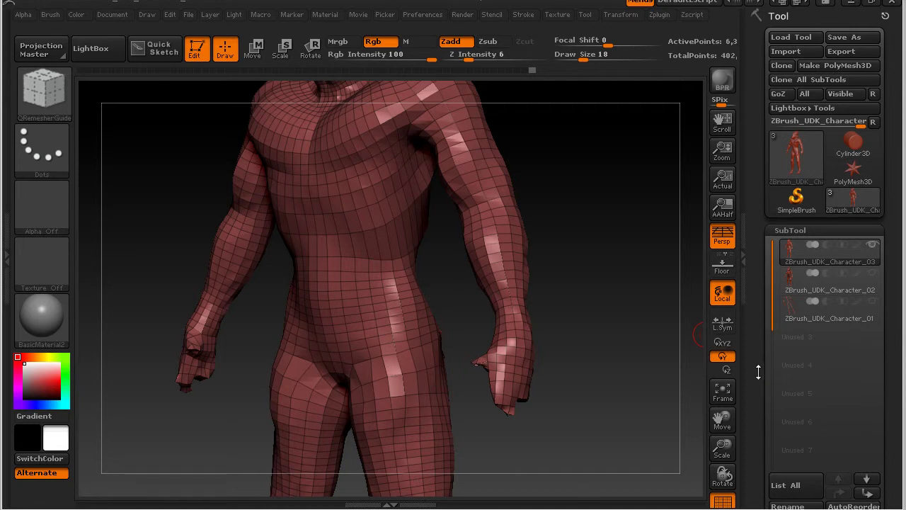
{"action": "left_click", "coordinate": [843, 284]}
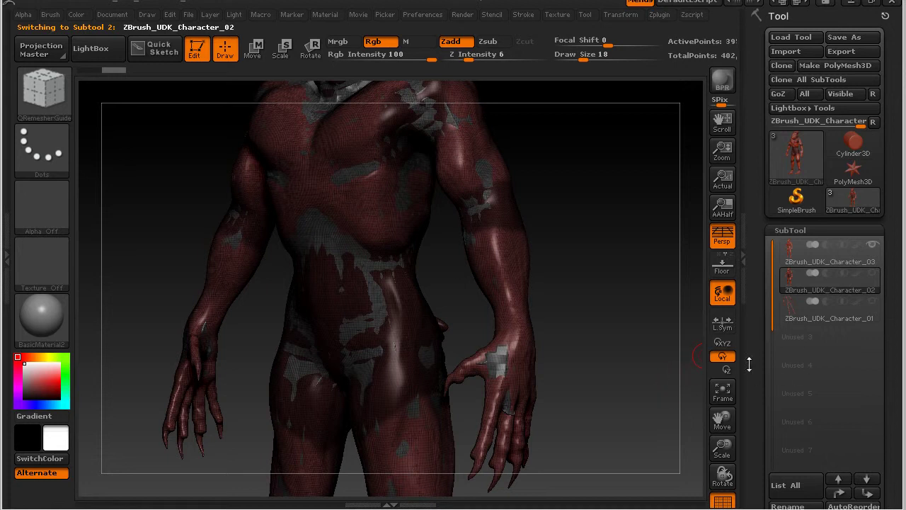
{"action": "left_click", "coordinate": [856, 257]}
{"action": "left_click", "coordinate": [872, 274]}
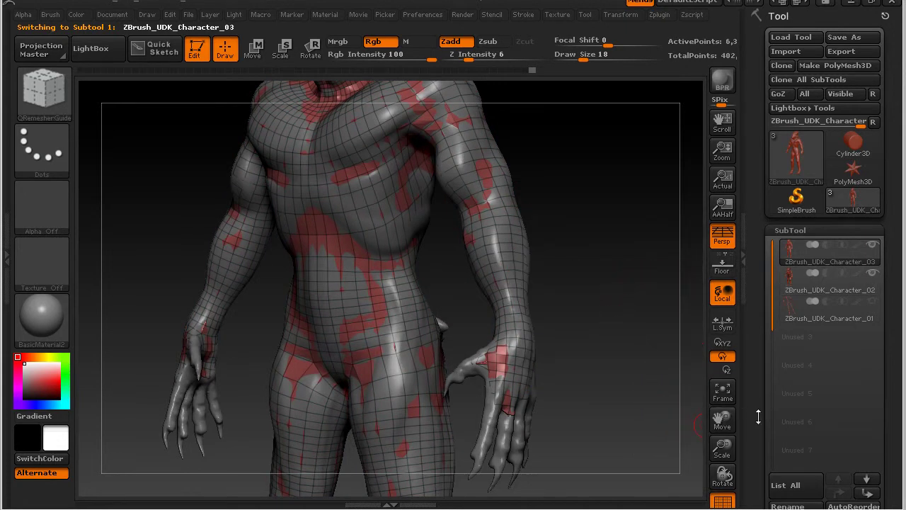
{"action": "left_click_drag", "start_coordinate": [758, 419], "coordinate": [763, 214]}
{"action": "left_click", "coordinate": [800, 136]}
{"action": "left_click_drag", "start_coordinate": [759, 128], "coordinate": [758, 308]}
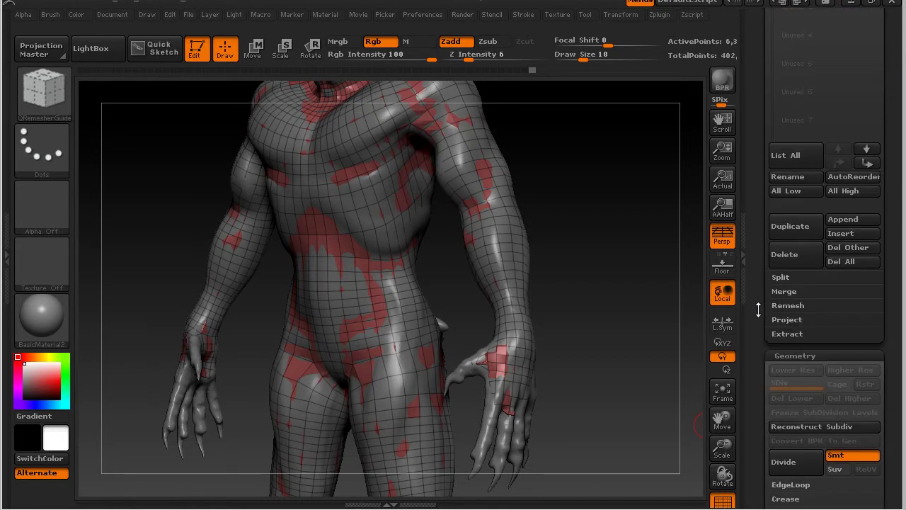
{"action": "key", "text": "ctrl"}
{"action": "key", "text": "ctrl+d"}
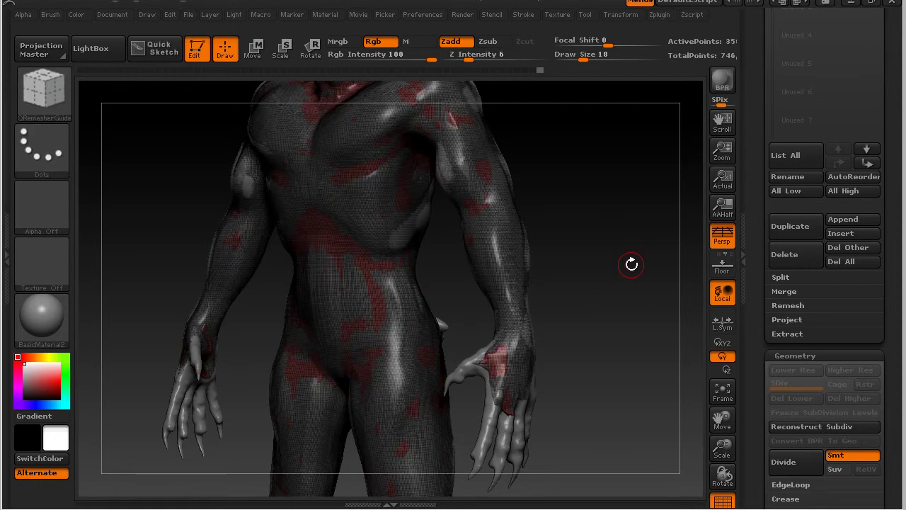
{"action": "key", "text": "ctrl"}
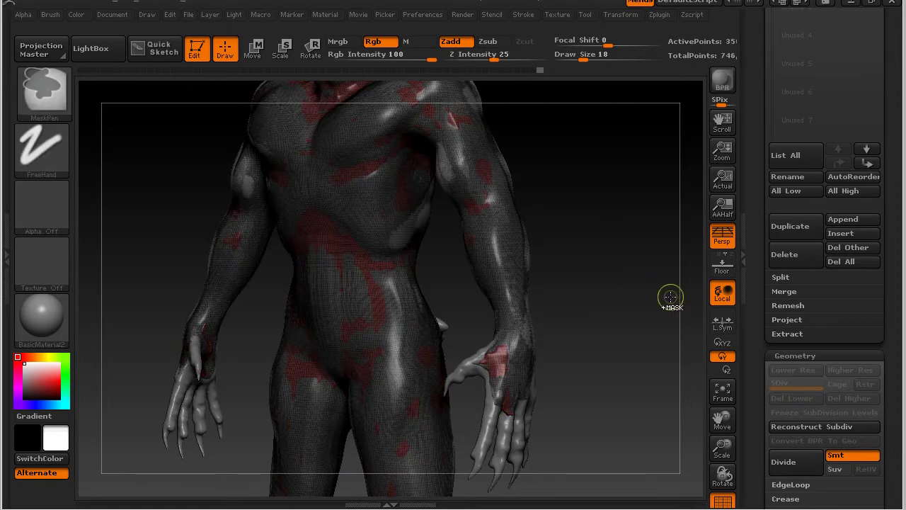
{"action": "key", "text": "ctrl+z"}
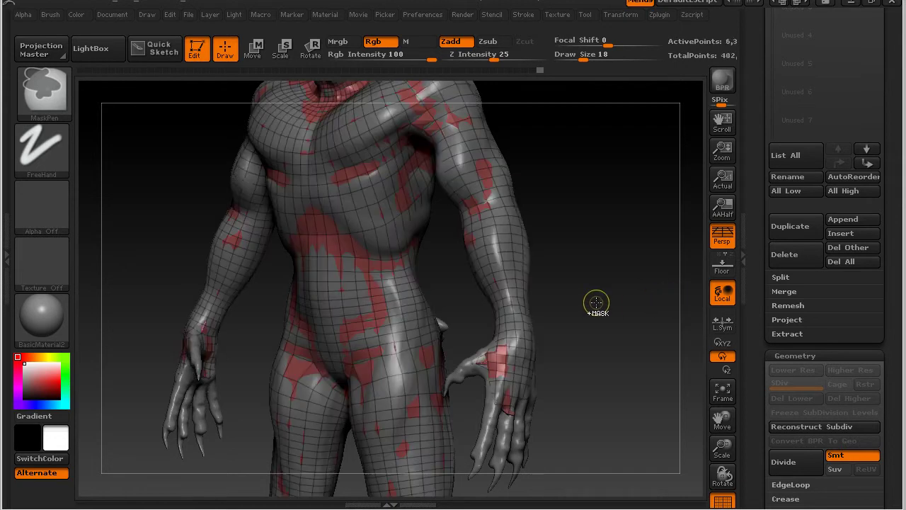
Open the DynaMesh settings of the remeshed subtool
{"action": "left_click_drag", "start_coordinate": [759, 254], "coordinate": [765, 226]}
{"action": "left_click", "coordinate": [834, 226]}
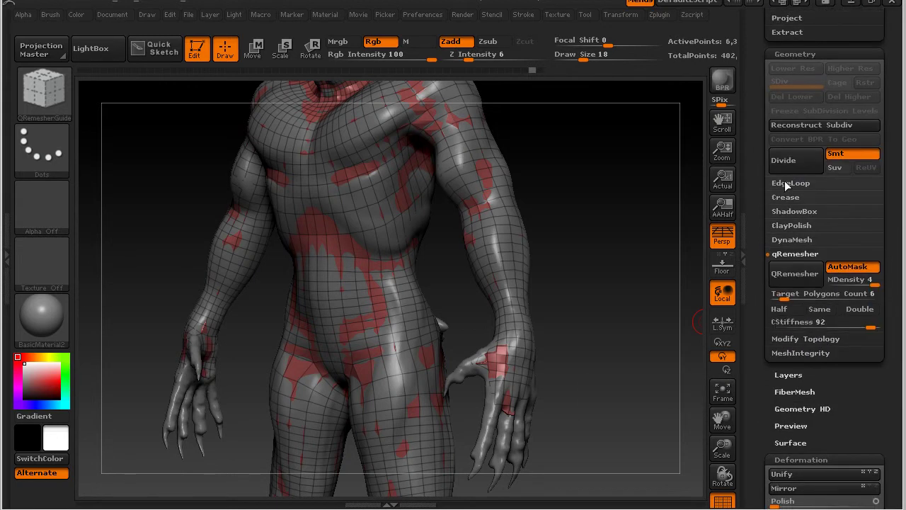
{"action": "left_click", "coordinate": [789, 240]}
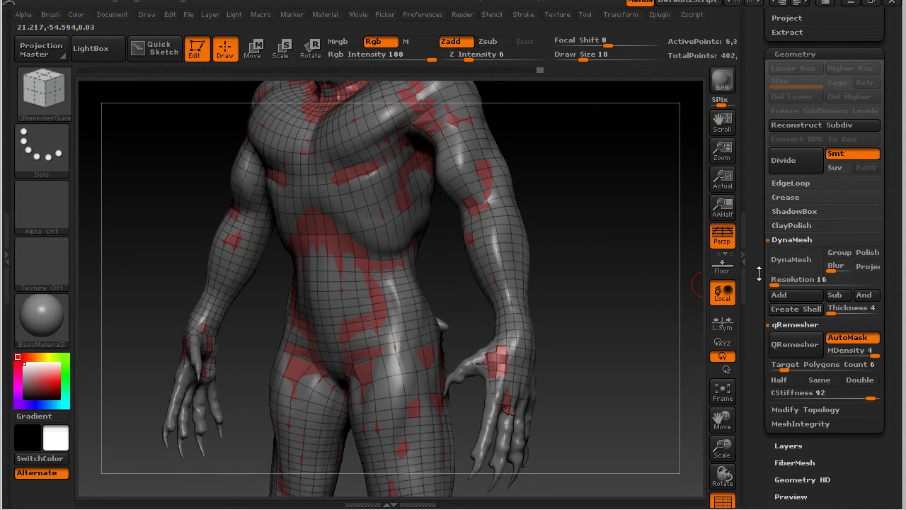
Select the high-resolution subtool ZBrush_UDK_Character_02 and clear its mask
{"action": "left_click_drag", "start_coordinate": [761, 275], "coordinate": [763, 450]}
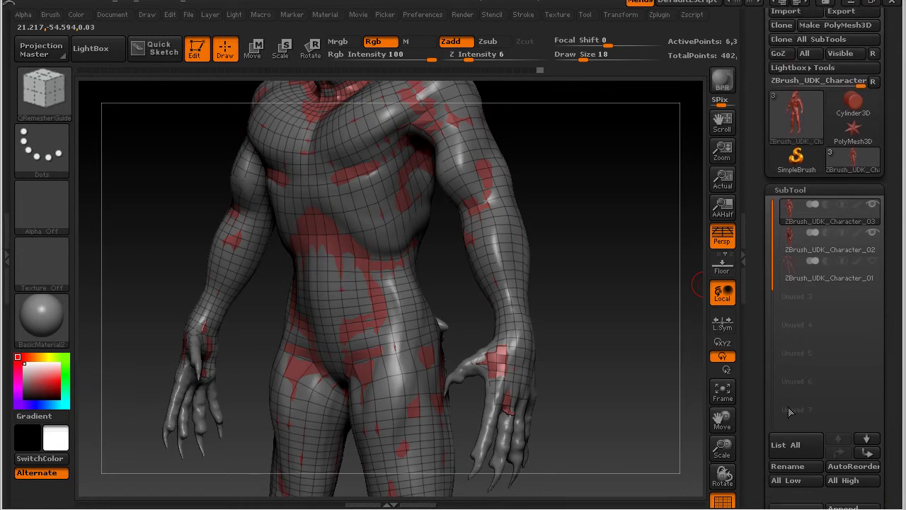
{"action": "left_click", "coordinate": [846, 242]}
{"action": "key", "text": "ctrl"}
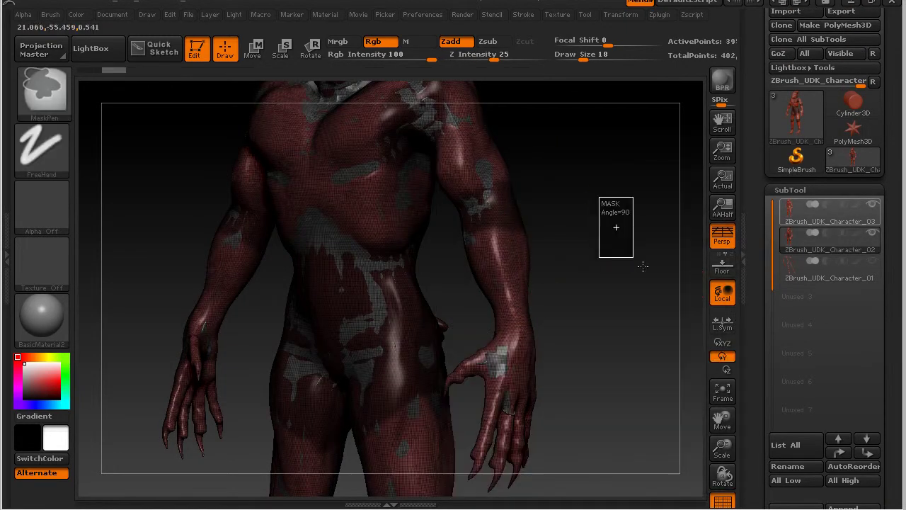
{"action": "left_click_drag", "start_coordinate": [637, 264], "coordinate": [645, 264], "text": "ctrl"}
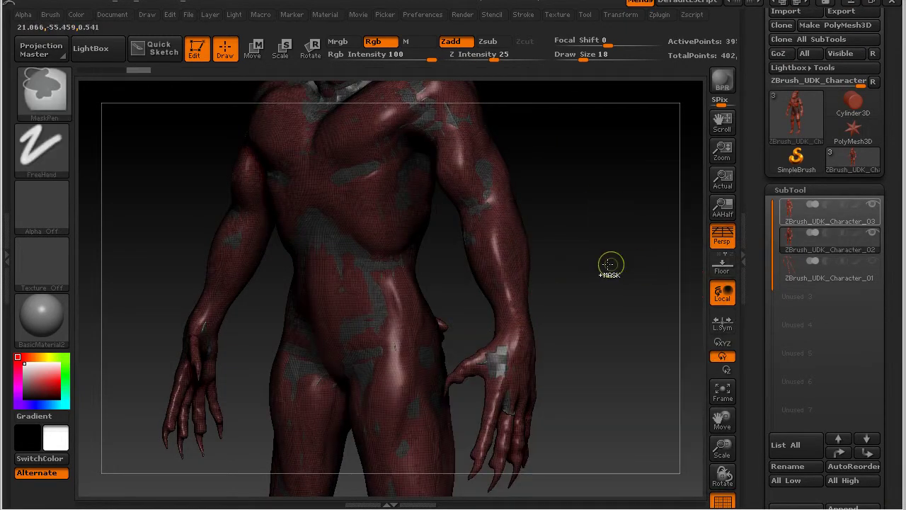
Apply the Relax deformation to the remeshed subtool ZBrush_UDK_Character_03 and check its fit against the high-resolution head
{"action": "left_click", "coordinate": [844, 224]}
{"action": "left_click_drag", "start_coordinate": [751, 386], "coordinate": [747, 194]}
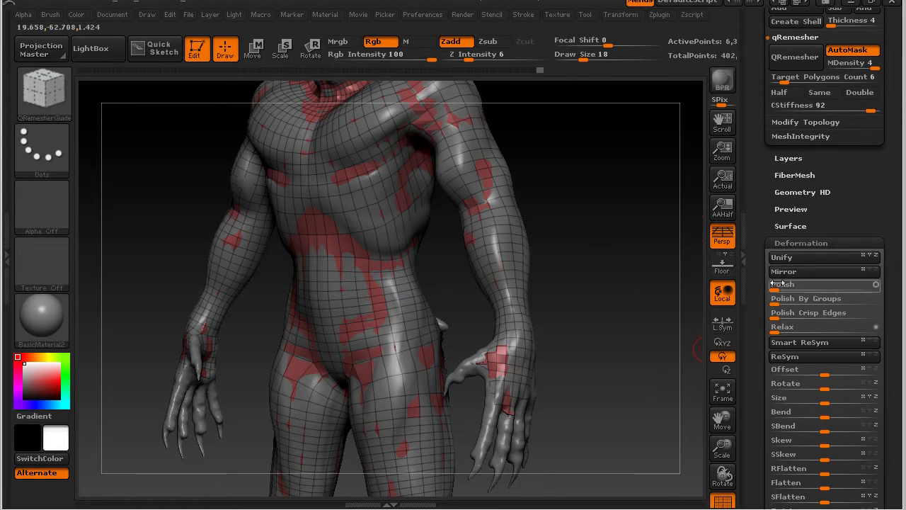
{"action": "left_click_drag", "start_coordinate": [764, 230], "coordinate": [750, 418]}
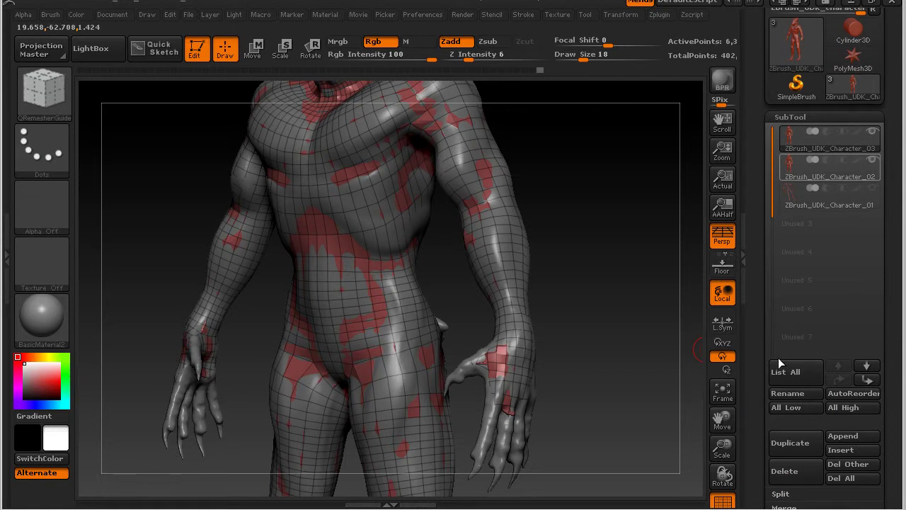
{"action": "mouse_move", "coordinate": [832, 140]}
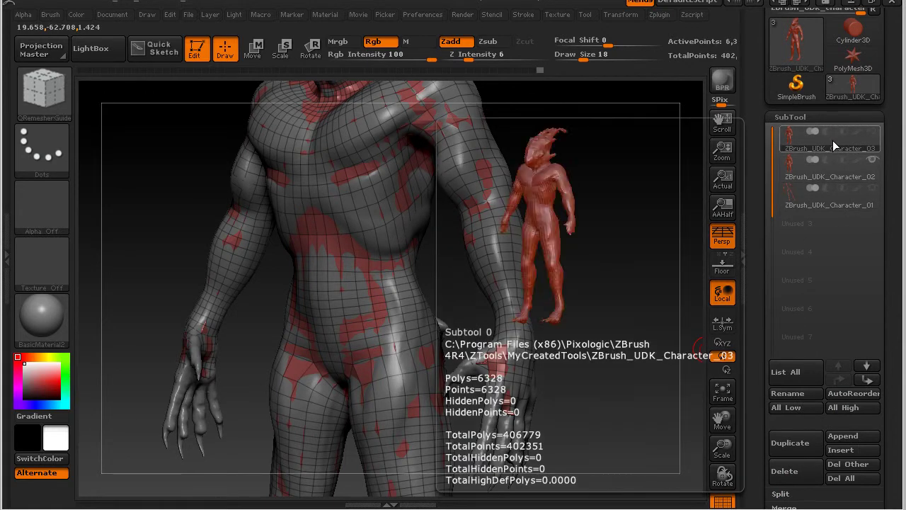
{"action": "left_click_drag", "start_coordinate": [744, 311], "coordinate": [763, 122]}
{"action": "left_click_drag", "start_coordinate": [776, 209], "coordinate": [788, 211]}
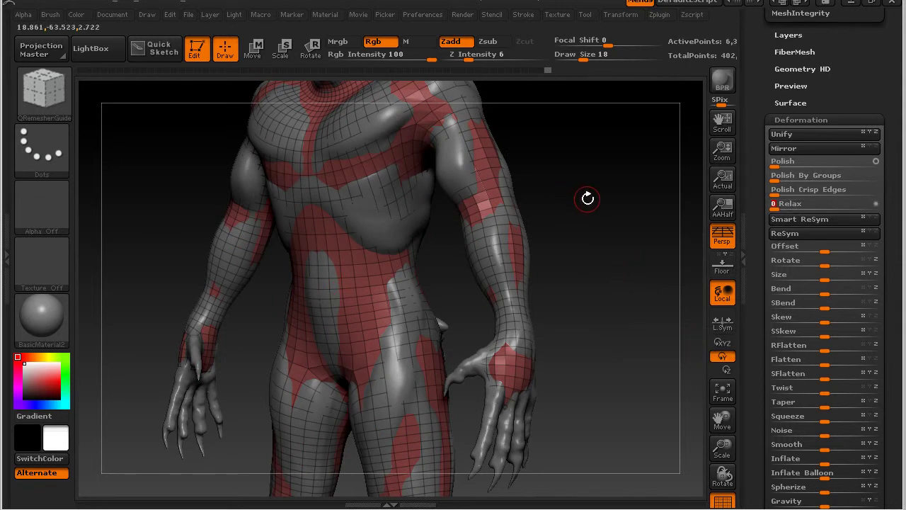
{"action": "left_click_drag", "start_coordinate": [596, 175], "coordinate": [429, 247]}
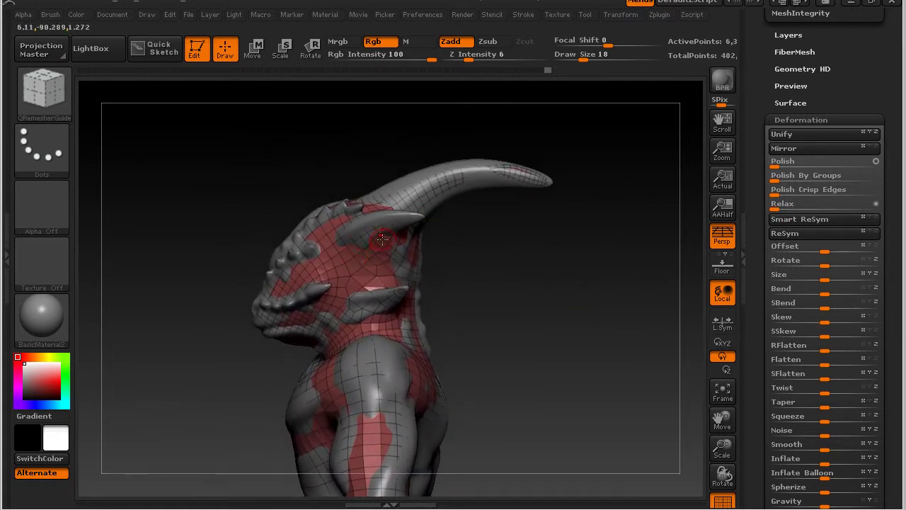
Project the high-resolution surface onto the remeshed subtool ZBrush_UDK_Character_03 with ProjectAll
{"action": "left_click_drag", "start_coordinate": [570, 399], "coordinate": [632, 345]}
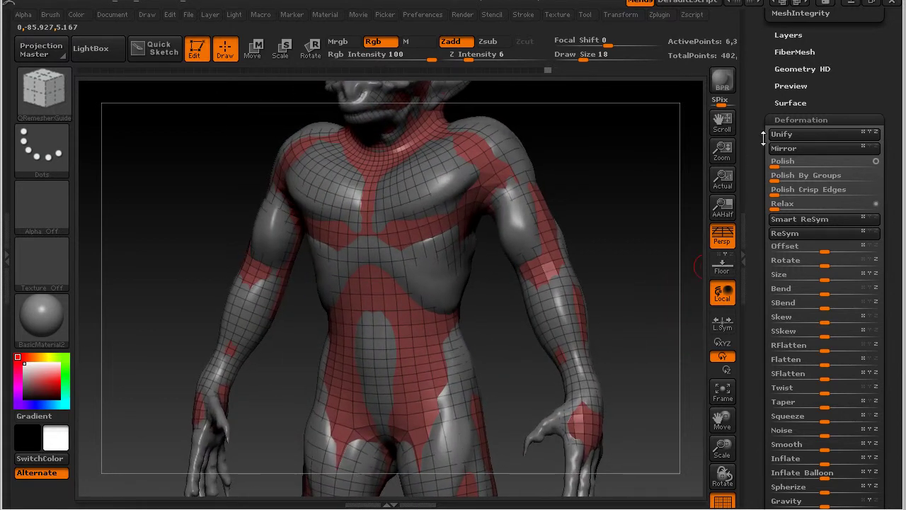
{"action": "left_click", "coordinate": [790, 120]}
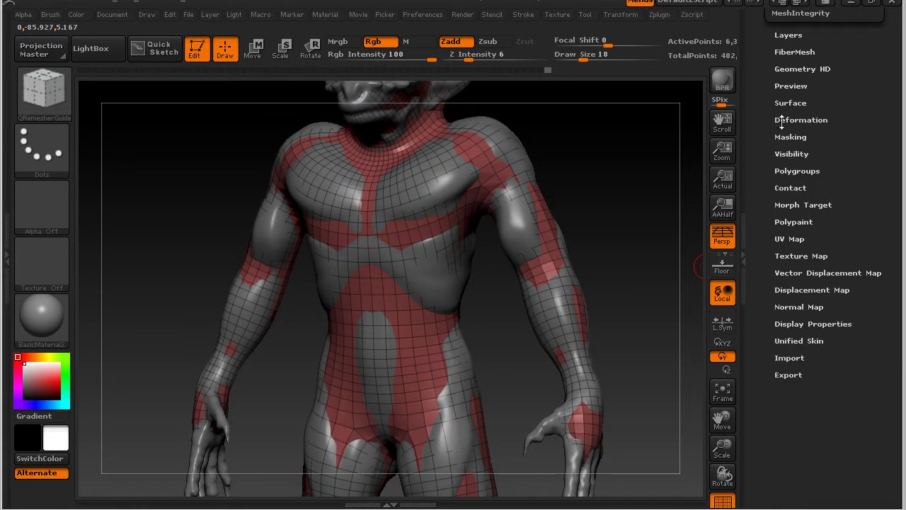
{"action": "left_click_drag", "start_coordinate": [756, 119], "coordinate": [750, 228]}
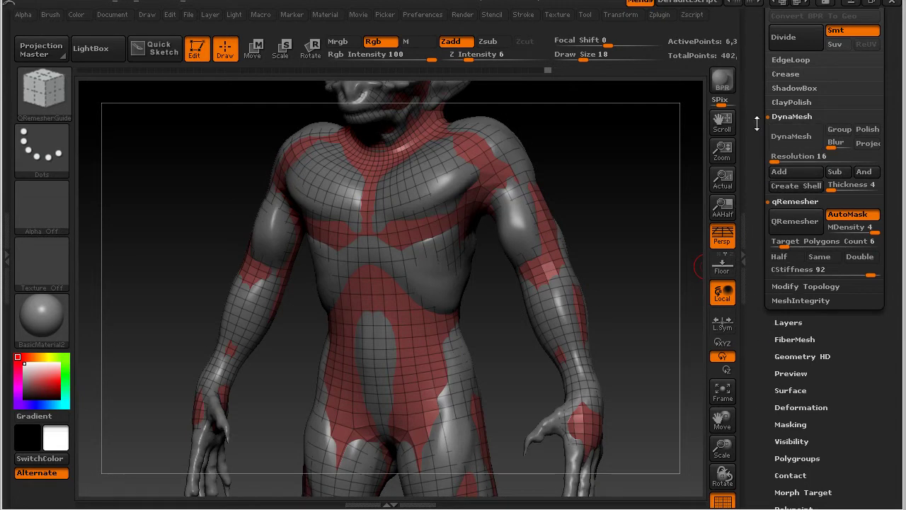
{"action": "left_click_drag", "start_coordinate": [759, 345], "coordinate": [759, 359]}
{"action": "left_click_drag", "start_coordinate": [760, 375], "coordinate": [764, 365]}
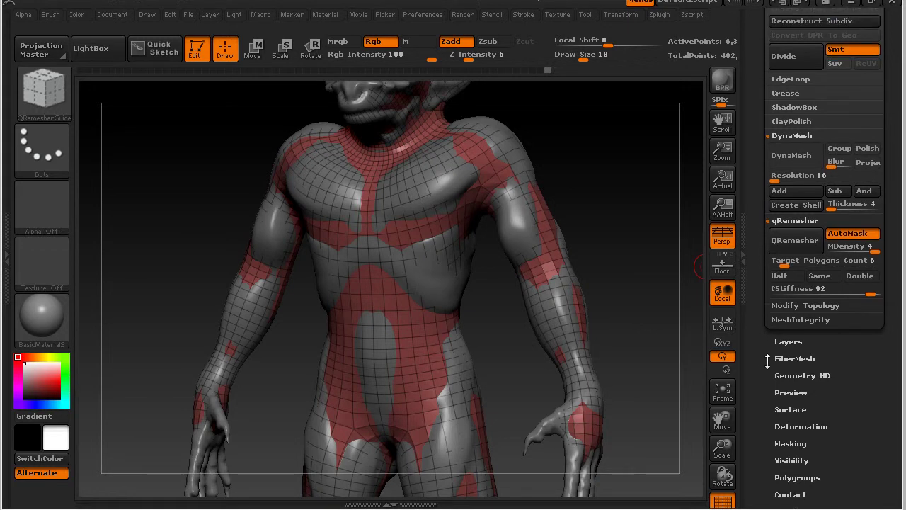
{"action": "left_click", "coordinate": [792, 305]}
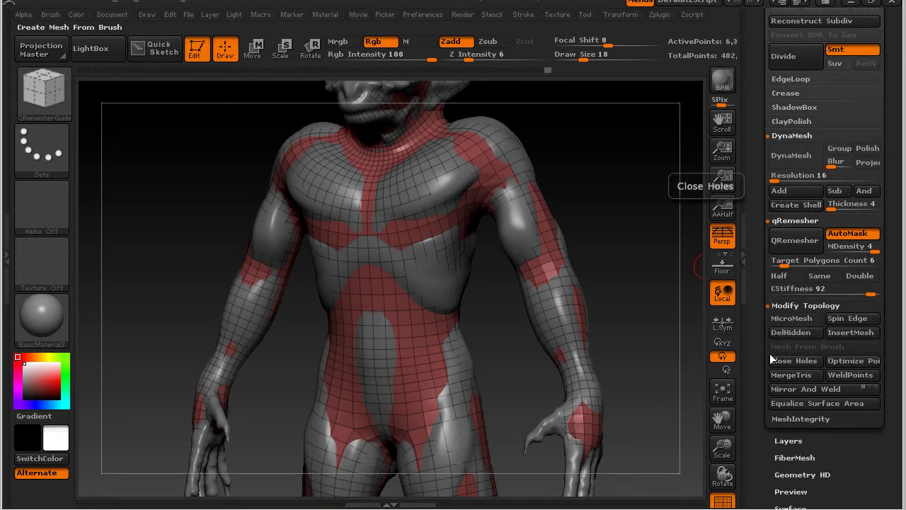
{"action": "left_click", "coordinate": [802, 310]}
{"action": "left_click_drag", "start_coordinate": [760, 237], "coordinate": [760, 315]}
{"action": "left_click", "coordinate": [786, 316]}
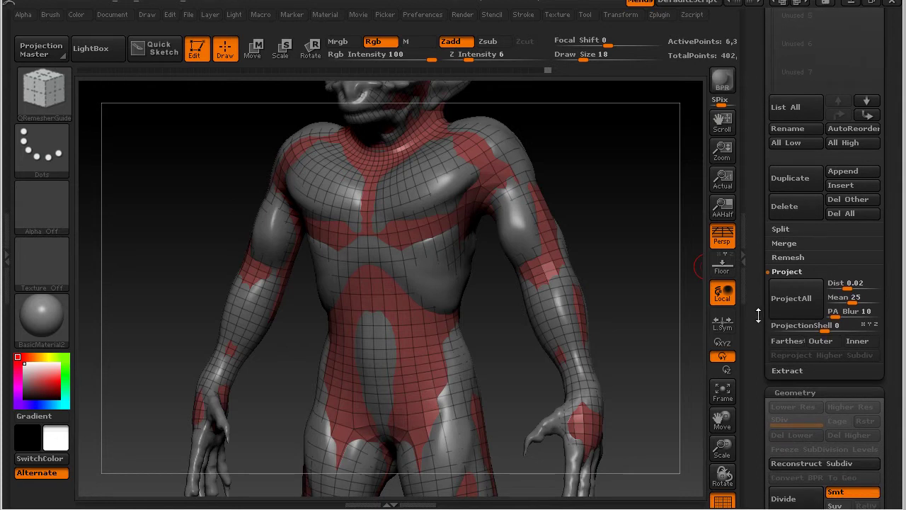
{"action": "left_click", "coordinate": [796, 301]}
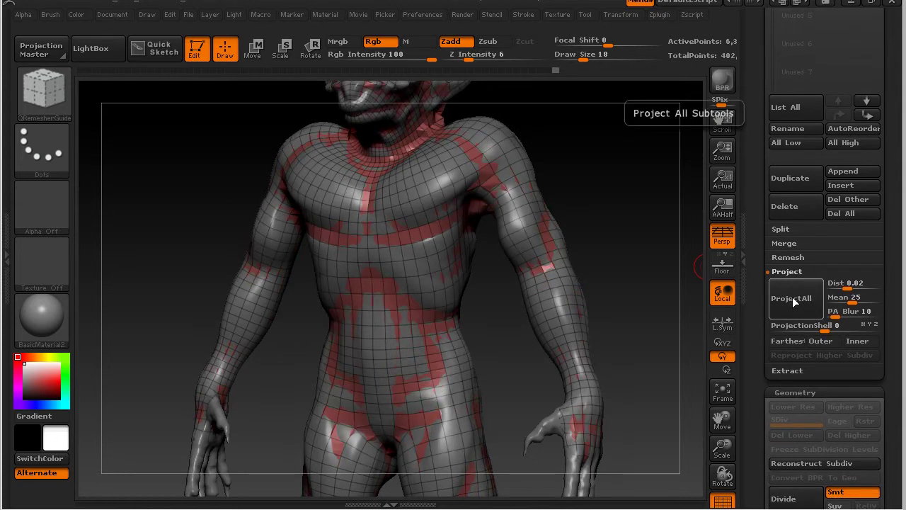
Hide the high-resolution subtool ZBrush_UDK_Character_02 and inspect the projected low-poly mesh around the torso and arms
{"action": "left_click_drag", "start_coordinate": [759, 177], "coordinate": [762, 265]}
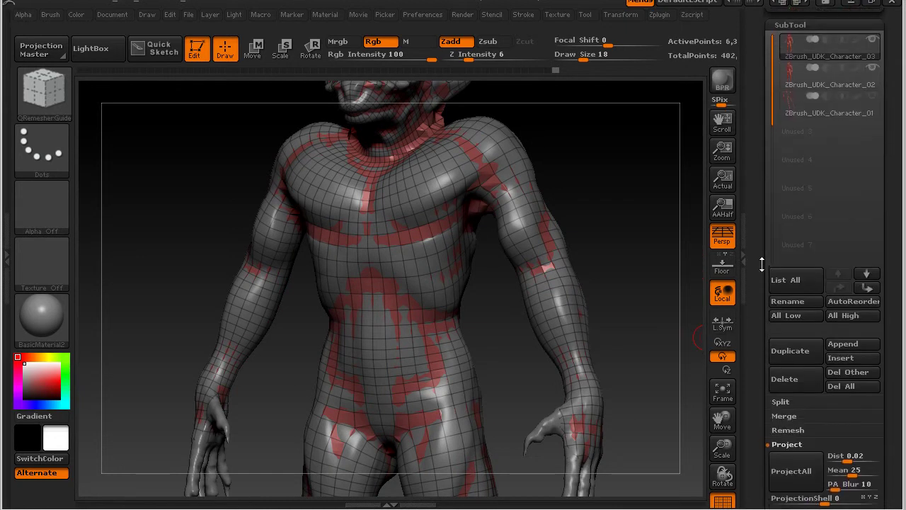
{"action": "left_click", "coordinate": [874, 68]}
{"action": "left_click_drag", "start_coordinate": [633, 224], "coordinate": [596, 308]}
{"action": "left_click_drag", "start_coordinate": [505, 260], "coordinate": [524, 270]}
{"action": "mouse_move", "coordinate": [608, 367]}
{"action": "left_mouse_down", "text": "alt"}
{"action": "mouse_move", "coordinate": [587, 269]}
{"action": "mouse_move", "coordinate": [592, 220]}
{"action": "mouse_move", "coordinate": [593, 335]}
{"action": "mouse_move", "coordinate": [592, 305]}
{"action": "left_mouse_up", "text": "alt"}
{"action": "left_click_drag", "start_coordinate": [579, 362], "coordinate": [608, 239], "text": "alt"}
{"action": "mouse_move", "coordinate": [595, 347]}
{"action": "left_mouse_down", "text": "alt"}
{"action": "mouse_move", "coordinate": [583, 313]}
{"action": "mouse_move", "coordinate": [588, 172]}
{"action": "mouse_move", "coordinate": [596, 334]}
{"action": "left_mouse_up", "text": "alt"}
{"action": "mouse_move", "coordinate": [616, 304]}
{"action": "left_mouse_down"}
{"action": "mouse_move", "coordinate": [516, 306]}
{"action": "mouse_move", "coordinate": [611, 304]}
{"action": "mouse_move", "coordinate": [602, 243]}
{"action": "mouse_move", "coordinate": [619, 284]}
{"action": "mouse_move", "coordinate": [605, 347]}
{"action": "mouse_move", "coordinate": [629, 184]}
{"action": "mouse_move", "coordinate": [631, 307]}
{"action": "left_mouse_up"}
{"action": "left_click_drag", "start_coordinate": [615, 224], "coordinate": [633, 234]}
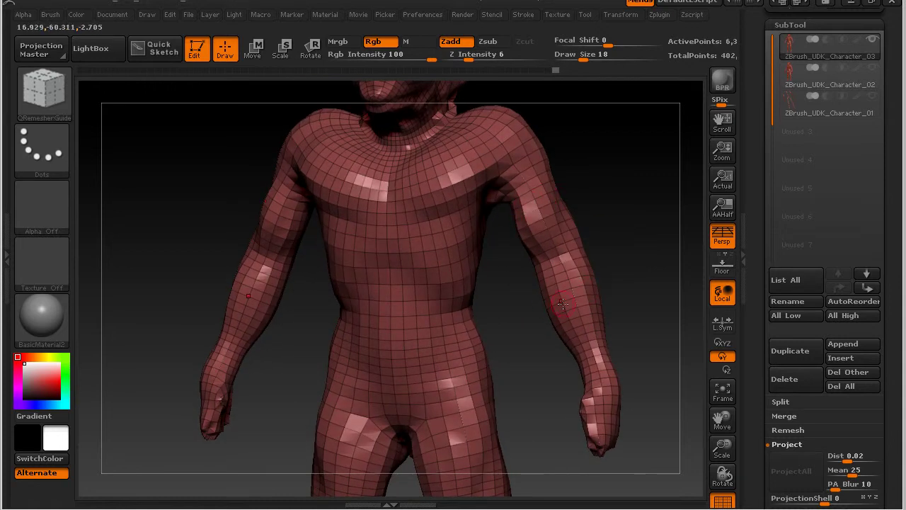
Examine the projected low-poly mesh on the legs and feet and in full side view
{"action": "left_click_drag", "start_coordinate": [670, 385], "coordinate": [621, 324], "text": "alt"}
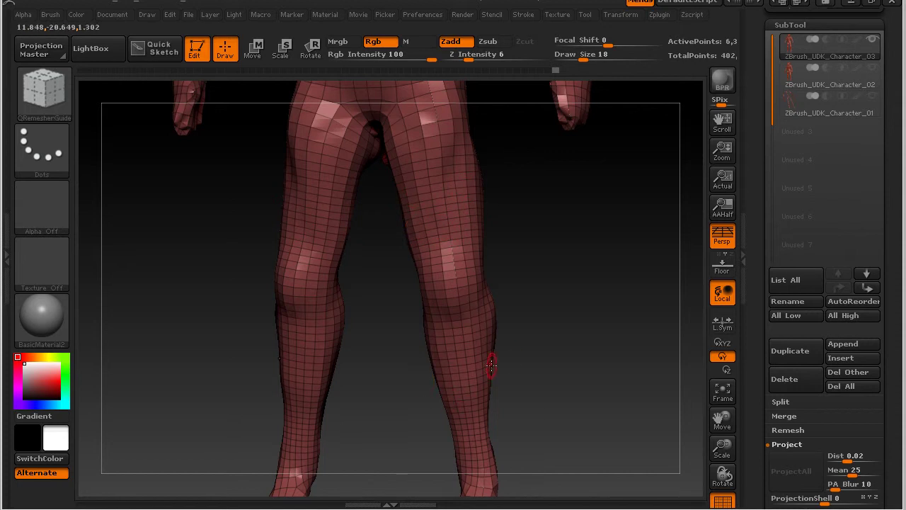
{"action": "mouse_move", "coordinate": [593, 403]}
{"action": "left_mouse_down"}
{"action": "mouse_move", "coordinate": [610, 314]}
{"action": "mouse_move", "coordinate": [617, 344]}
{"action": "mouse_move", "coordinate": [540, 354]}
{"action": "mouse_move", "coordinate": [574, 356]}
{"action": "mouse_move", "coordinate": [611, 282]}
{"action": "left_mouse_up"}
{"action": "left_click_drag", "start_coordinate": [610, 244], "coordinate": [394, 286], "text": "alt"}
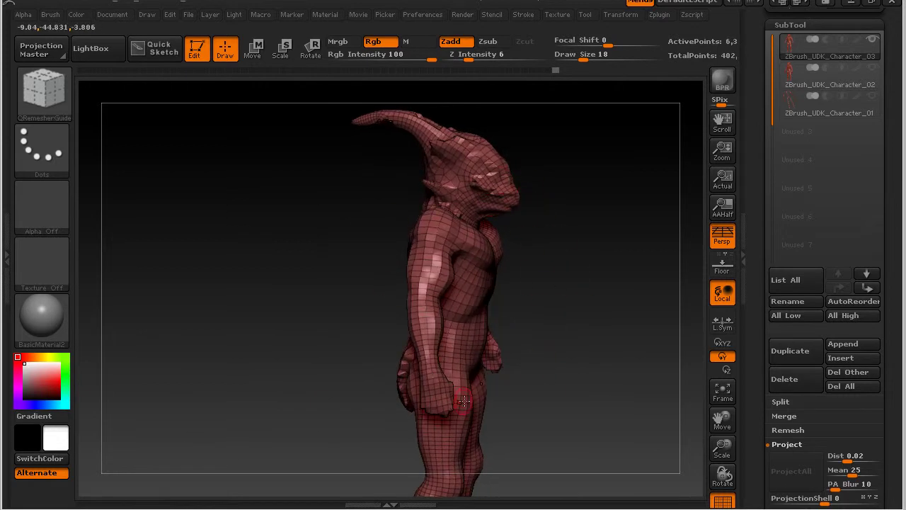
{"action": "left_click_drag", "start_coordinate": [610, 405], "coordinate": [370, 434]}
{"action": "left_click_drag", "start_coordinate": [523, 423], "coordinate": [566, 432]}
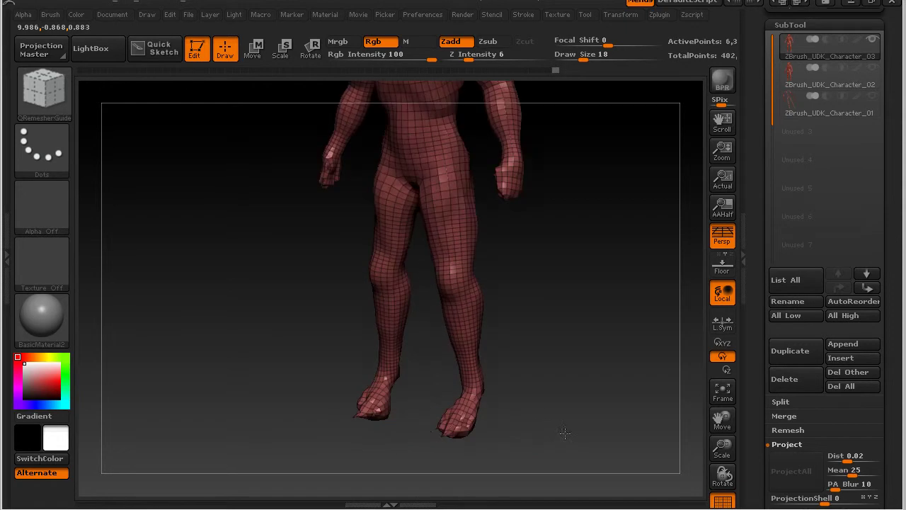
{"action": "left_click_drag", "start_coordinate": [624, 272], "coordinate": [591, 339]}
{"action": "mouse_move", "coordinate": [622, 312]}
{"action": "left_mouse_down"}
{"action": "mouse_move", "coordinate": [577, 309]}
{"action": "mouse_move", "coordinate": [632, 311]}
{"action": "mouse_move", "coordinate": [595, 308]}
{"action": "mouse_move", "coordinate": [603, 247]}
{"action": "mouse_move", "coordinate": [613, 283]}
{"action": "mouse_move", "coordinate": [587, 300]}
{"action": "left_mouse_up"}
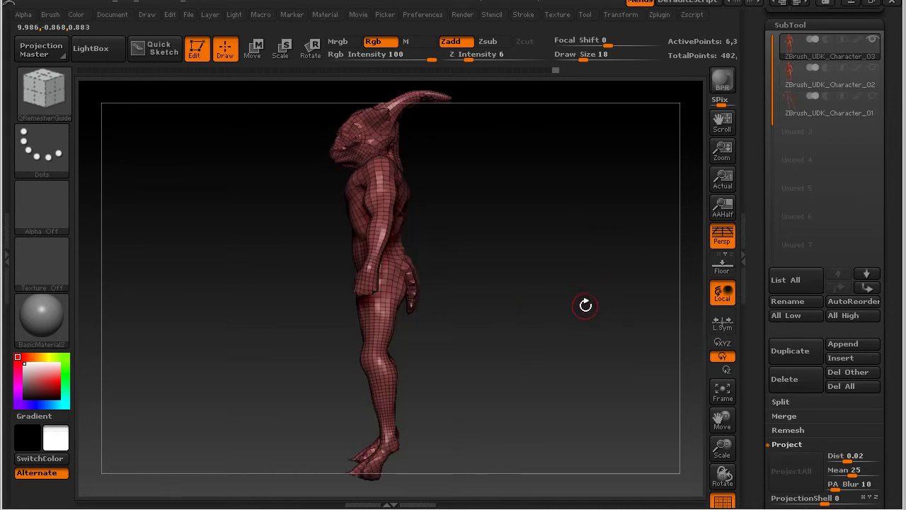
Rename the low-poly subtool ZBrush_UDK_Character_03 as LoRes_UDK_Dude
{"action": "left_click_drag", "start_coordinate": [760, 110], "coordinate": [756, 198]}
{"action": "left_click_drag", "start_coordinate": [755, 326], "coordinate": [761, 213]}
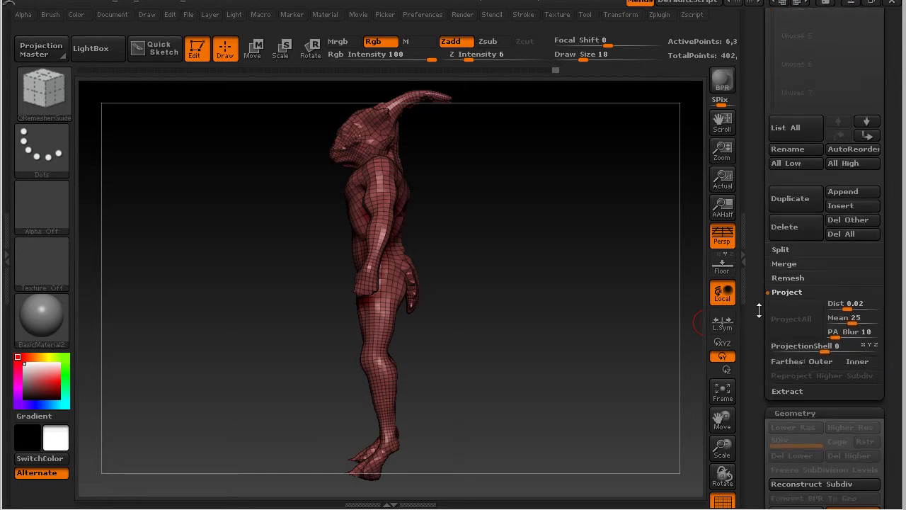
{"action": "left_click_drag", "start_coordinate": [757, 250], "coordinate": [756, 411]}
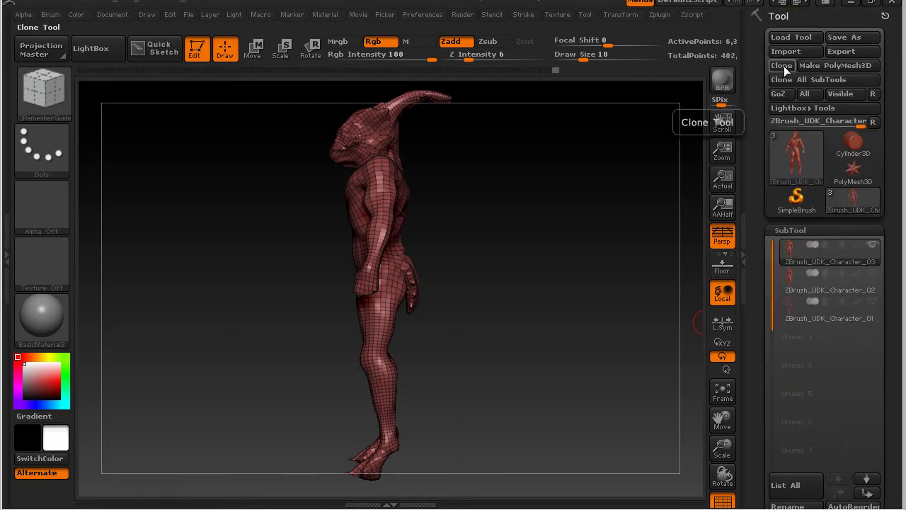
{"action": "key", "text": "ctrl"}
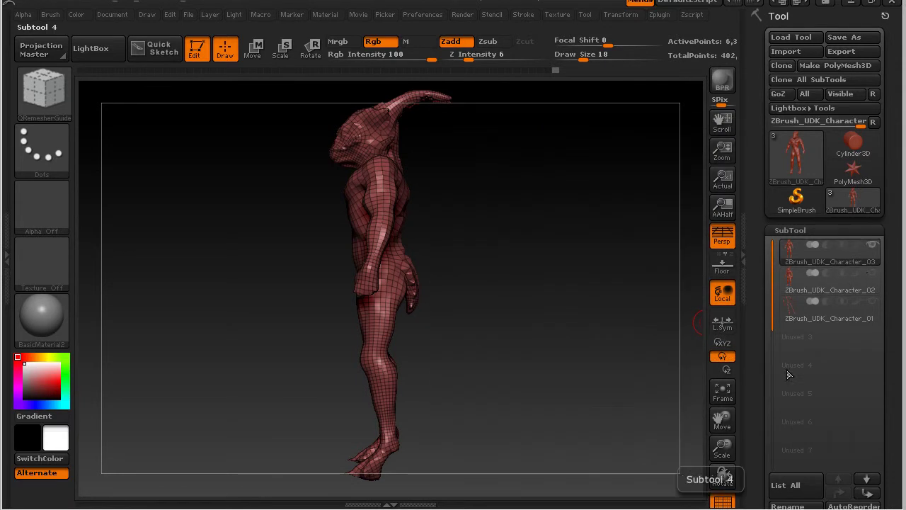
{"action": "scroll", "coordinate": [755, 424], "scroll_direction": "down", "scroll_amount": 3}
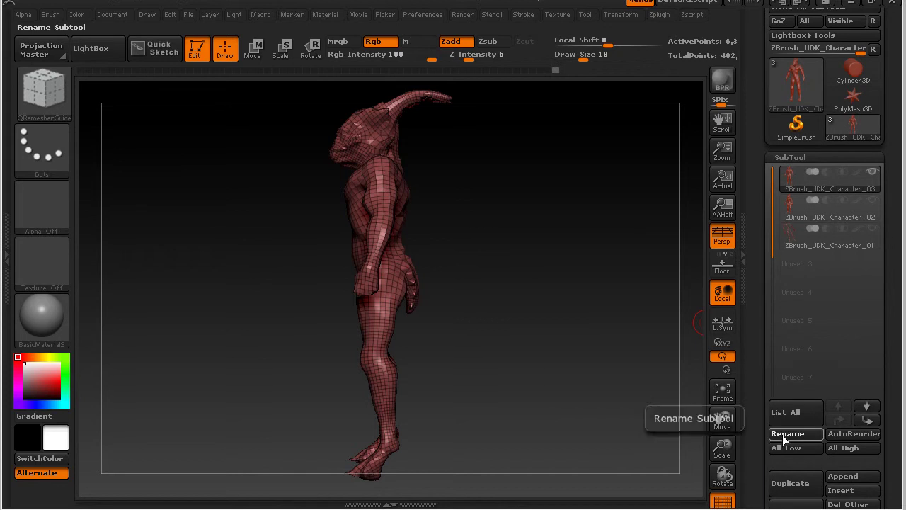
{"action": "left_click", "coordinate": [782, 433]}
{"action": "type", "text": "LoRes_"}
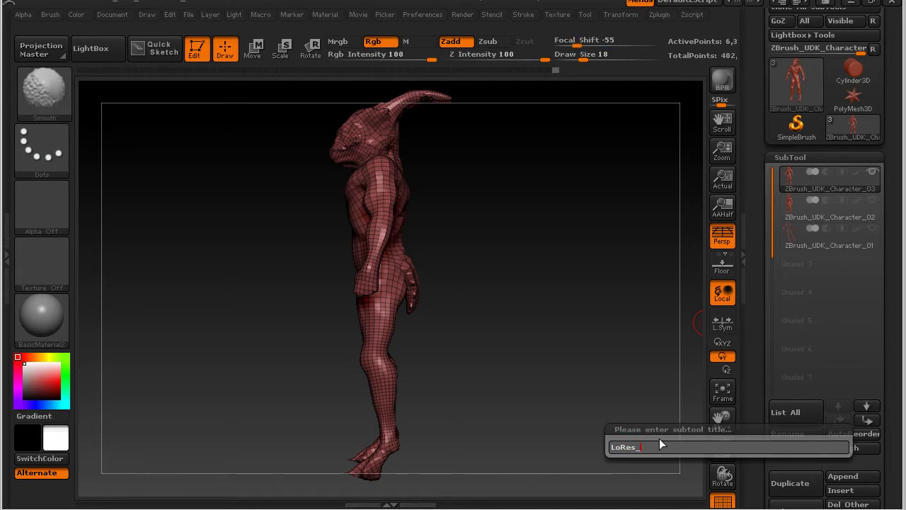
{"action": "type", "text": "UDK_Du"}
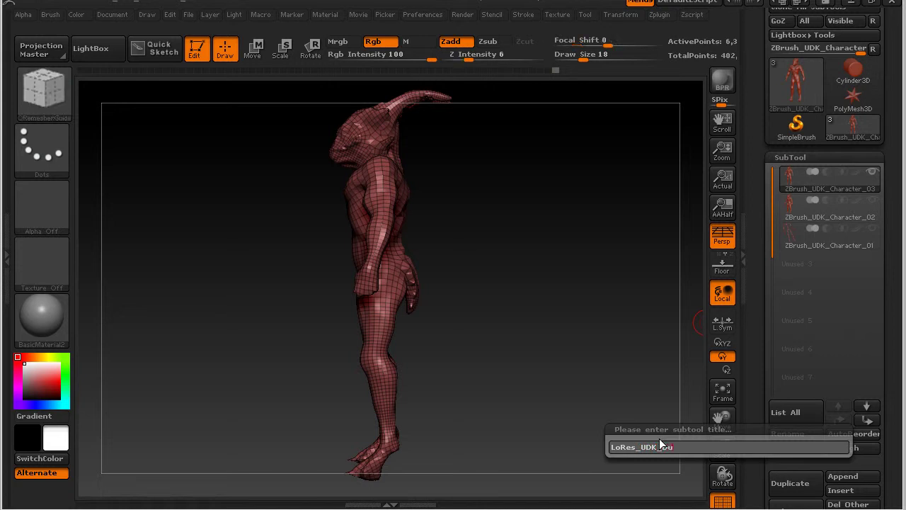
{"action": "type", "text": "de"}
{"action": "key", "text": "Return"}
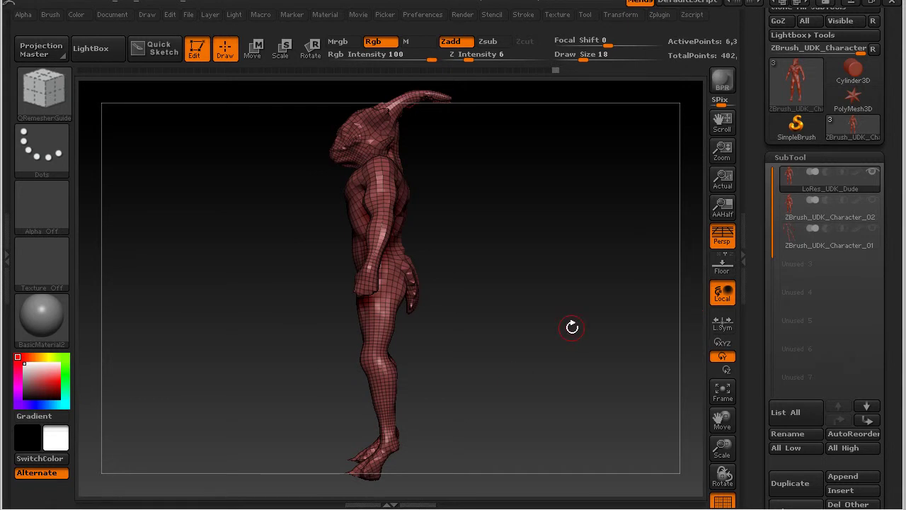
Clone the low-poly subtool as a separate tool and make the high-resolution ZBrush_UDK_Character_02 the active subtool
{"action": "left_click_drag", "start_coordinate": [751, 153], "coordinate": [754, 225]}
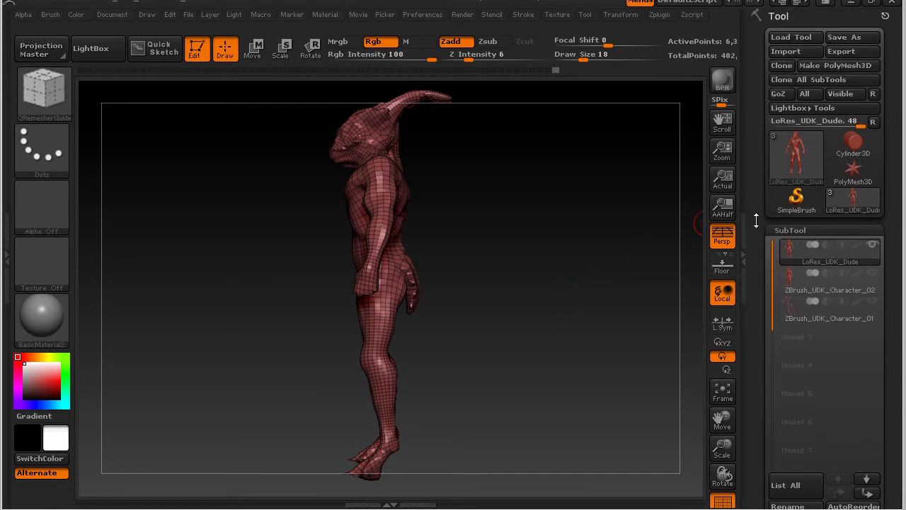
{"action": "left_click", "coordinate": [783, 65]}
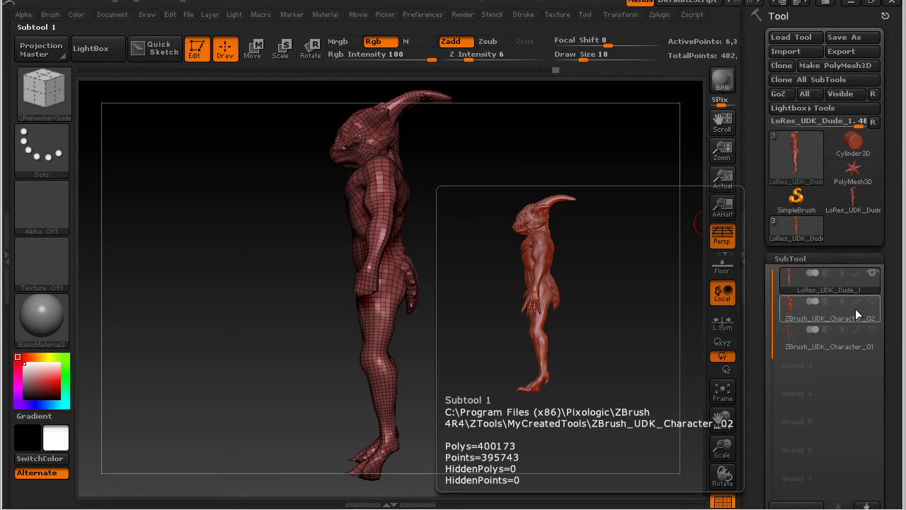
{"action": "left_click", "coordinate": [856, 311]}
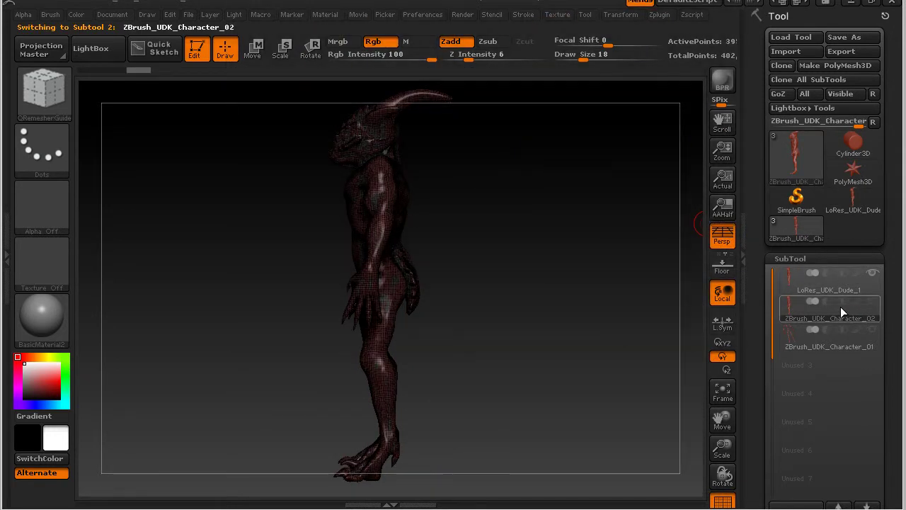
{"action": "mouse_move", "coordinate": [864, 314]}
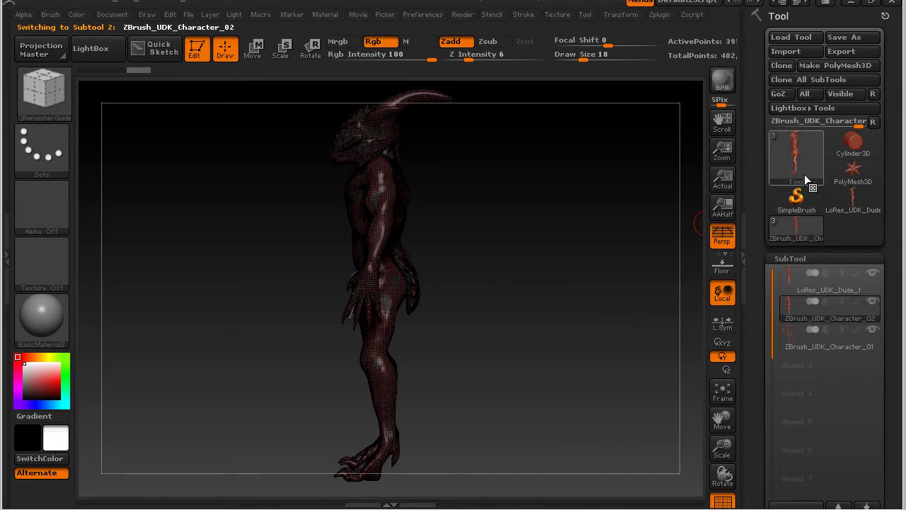
{"action": "mouse_move", "coordinate": [782, 183]}
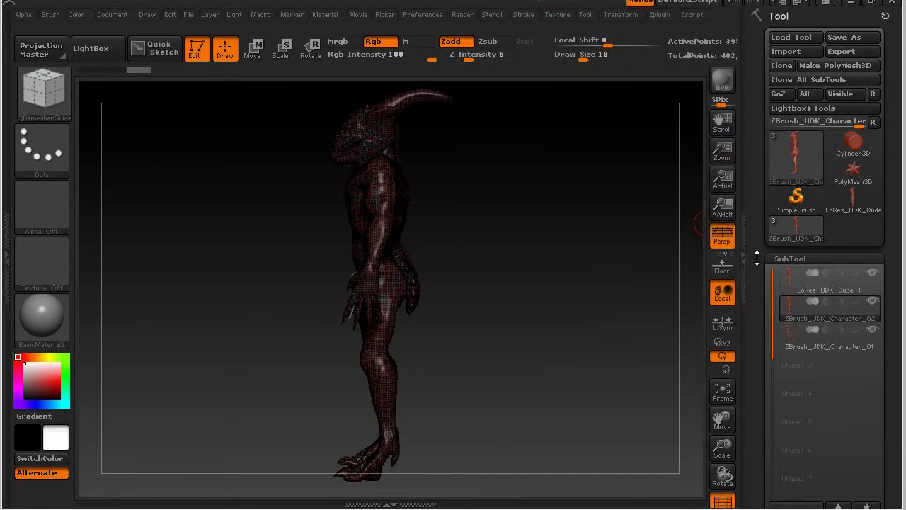
Check the cloned LoRes_UDK_Dude tool on its own and return to the three-subtool character tool
{"action": "left_click", "coordinate": [856, 205]}
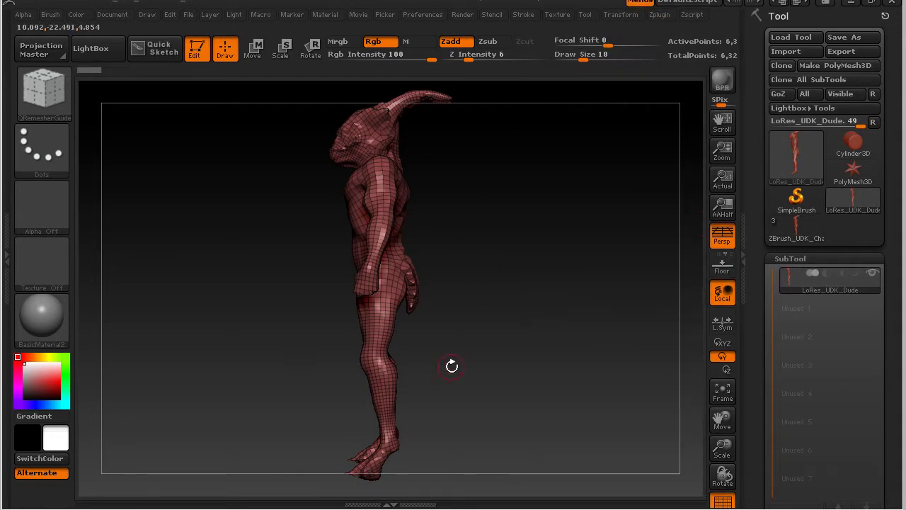
{"action": "left_click", "coordinate": [804, 149]}
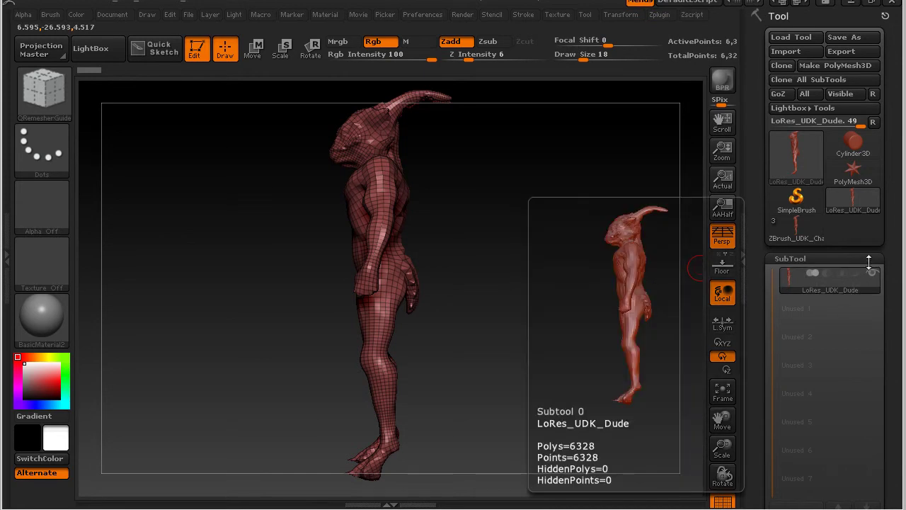
{"action": "left_click", "coordinate": [795, 226]}
Hide the LoRes_UDK_Dude_1 and ZBrush_UDK_Character_01 subtools and turn off the wireframe display on the high-resolution creature
{"action": "left_click_drag", "start_coordinate": [478, 276], "coordinate": [514, 271]}
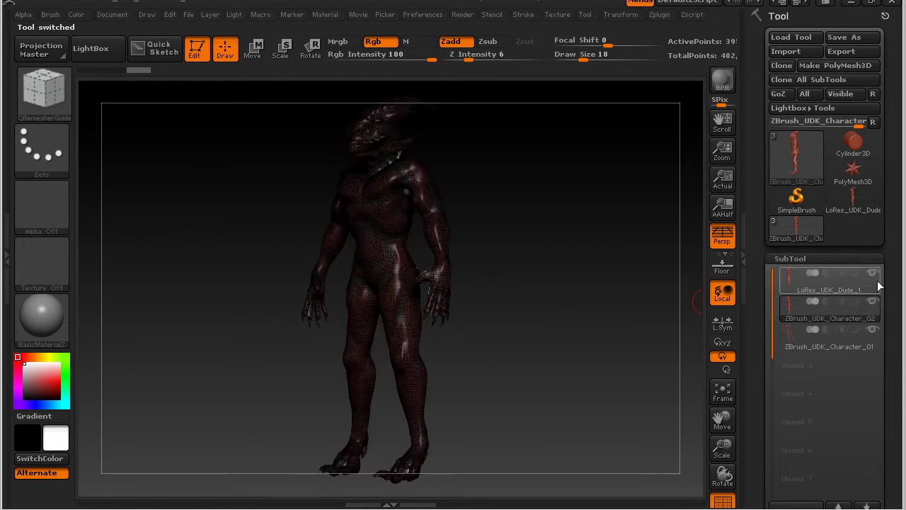
{"action": "mouse_move", "coordinate": [872, 278]}
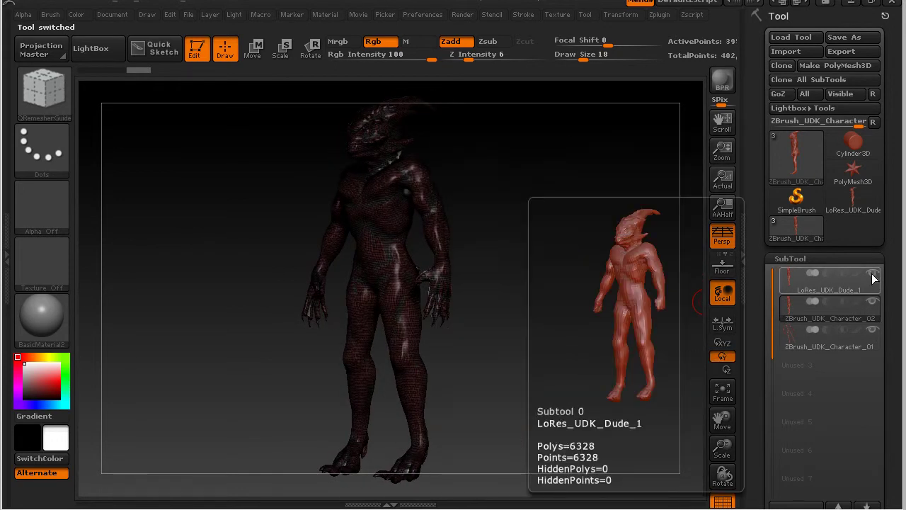
{"action": "mouse_move", "coordinate": [876, 334]}
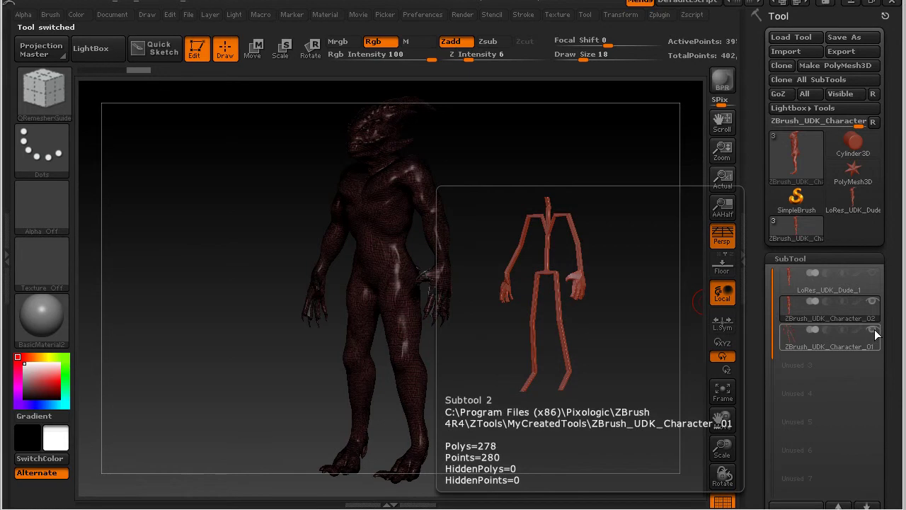
{"action": "left_click", "coordinate": [720, 502]}
Append a ZSphere as a new subtool to the character tool
{"action": "left_click_drag", "start_coordinate": [759, 399], "coordinate": [764, 301]}
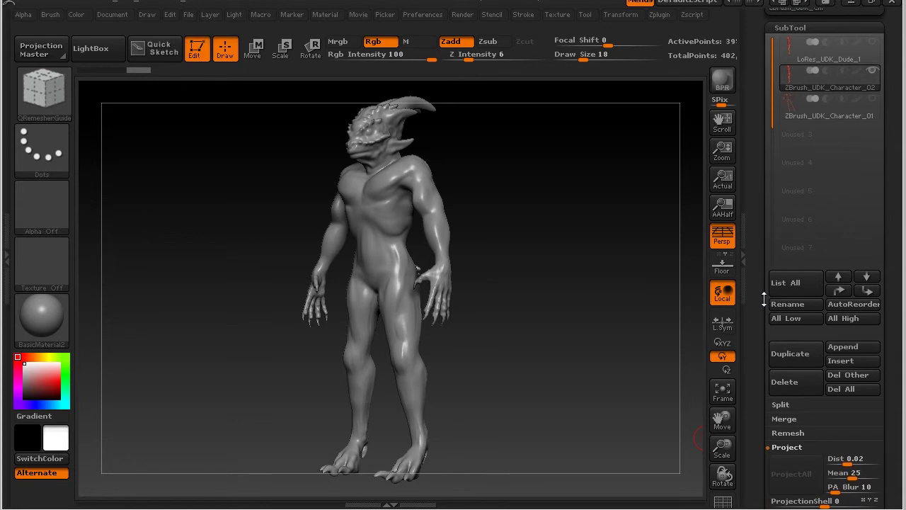
{"action": "left_click", "coordinate": [853, 353]}
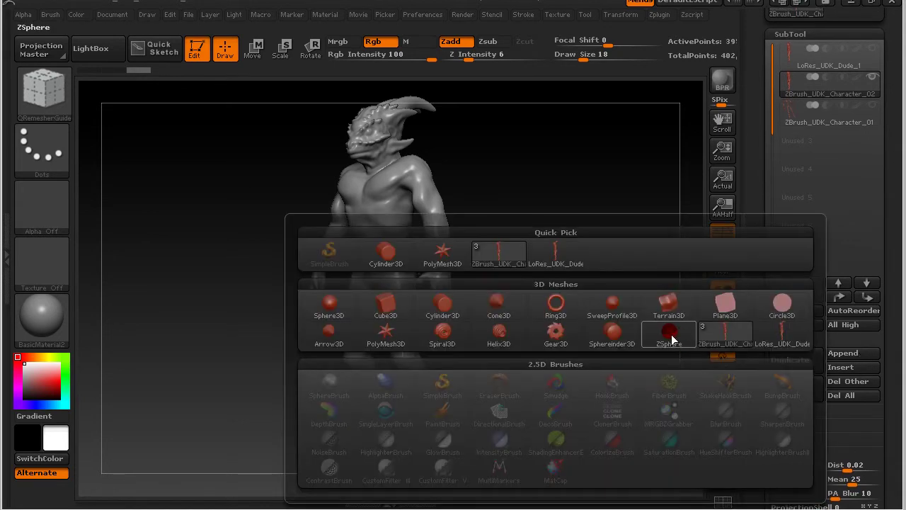
{"action": "mouse_move", "coordinate": [672, 340]}
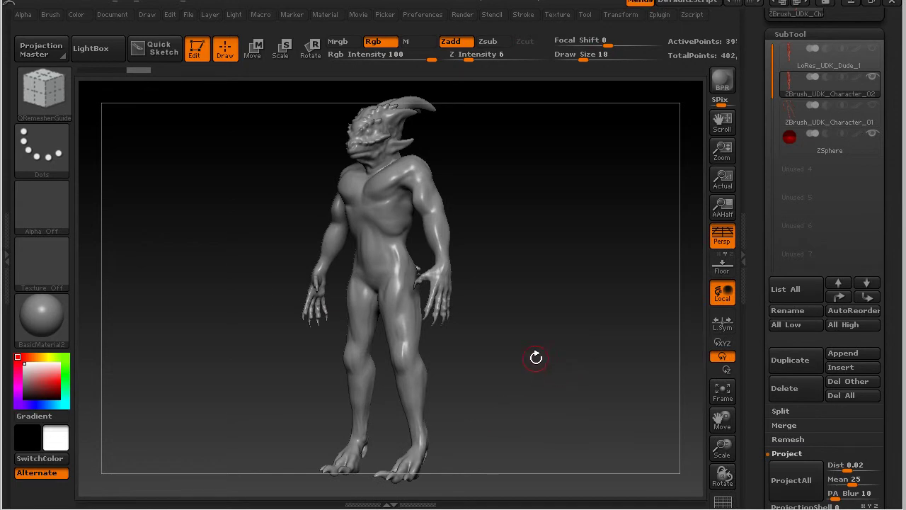
Select the ZSphere subtool and scale it up between the creature's feet in a front view
{"action": "left_click", "coordinate": [842, 144]}
{"action": "left_click_drag", "start_coordinate": [570, 354], "coordinate": [570, 376]}
{"action": "left_click_drag", "start_coordinate": [567, 411], "coordinate": [543, 317], "text": "alt"}
{"action": "left_click", "coordinate": [255, 50]}
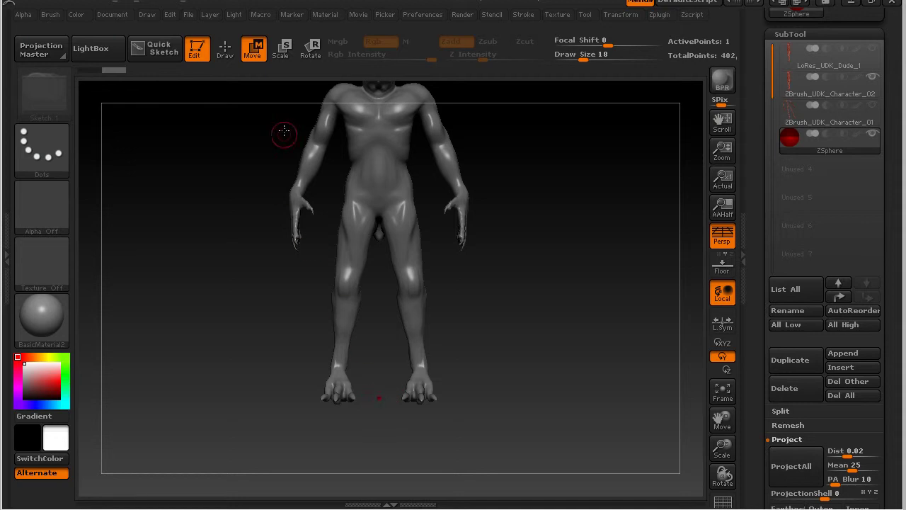
{"action": "left_click", "coordinate": [282, 49]}
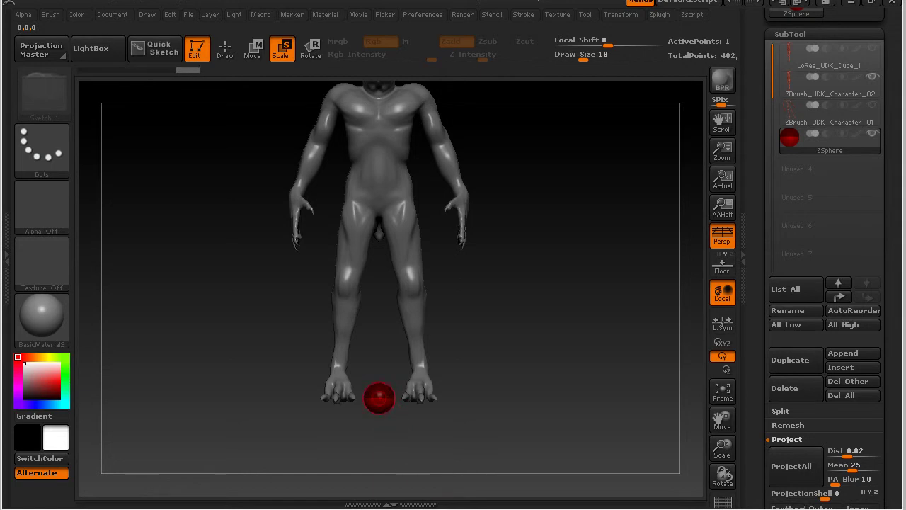
Move the ZSphere up from between the creature's feet into its lower torso
{"action": "left_click", "coordinate": [252, 48]}
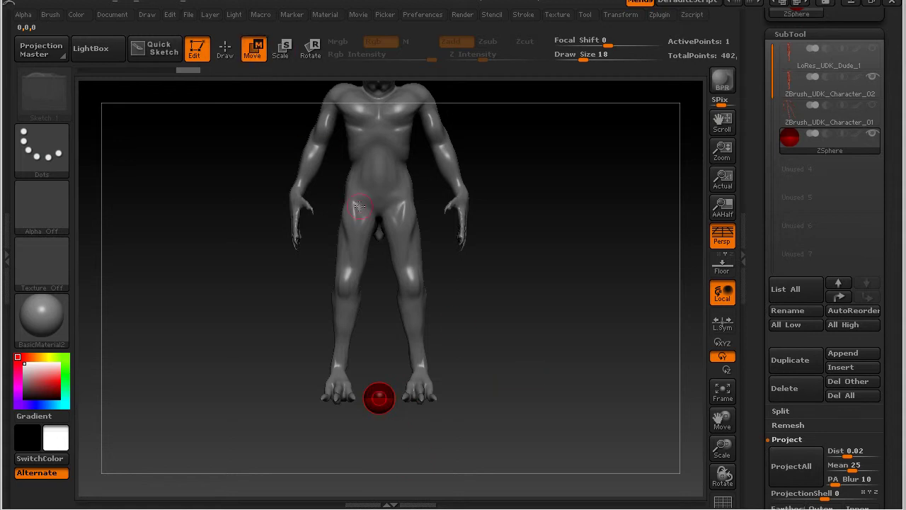
{"action": "left_click_drag", "start_coordinate": [379, 398], "coordinate": [378, 165]}
{"action": "left_click_drag", "start_coordinate": [557, 295], "coordinate": [491, 285]}
{"action": "left_click_drag", "start_coordinate": [498, 188], "coordinate": [517, 236], "text": "alt"}
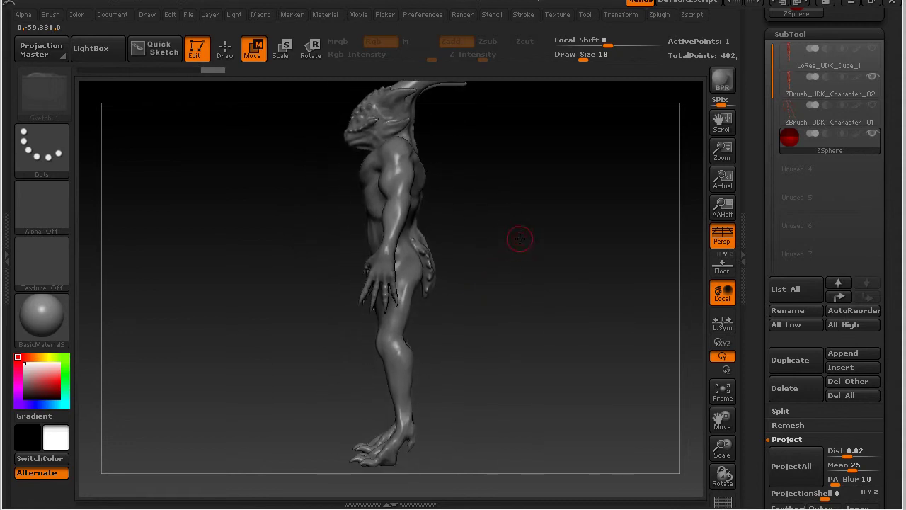
Check the ZSphere's placement inside the body from the side and front with temporary transparency
{"action": "left_click", "coordinate": [613, 20]}
{"action": "left_click", "coordinate": [722, 271]}
{"action": "left_click_drag", "start_coordinate": [502, 269], "coordinate": [512, 247]}
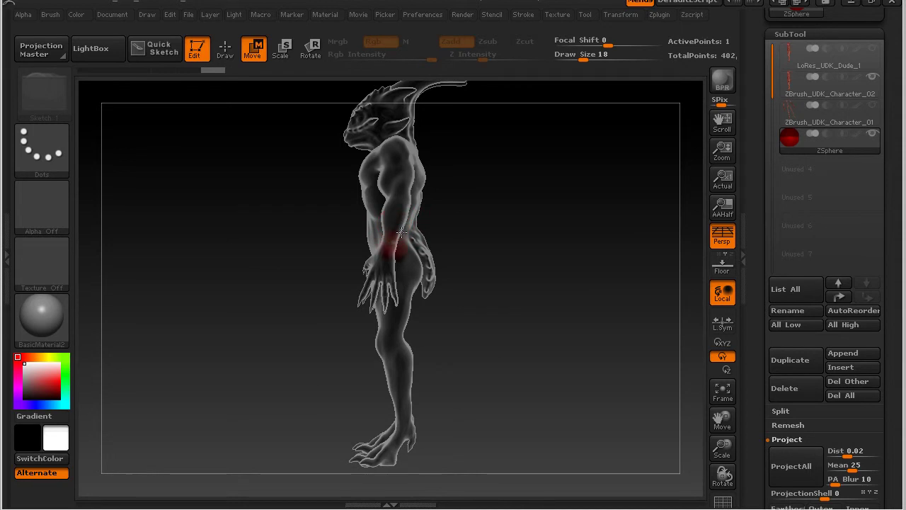
{"action": "mouse_move", "coordinate": [522, 291]}
{"action": "left_mouse_down"}
{"action": "mouse_move", "coordinate": [590, 289]}
{"action": "mouse_move", "coordinate": [503, 289]}
{"action": "mouse_move", "coordinate": [524, 289]}
{"action": "left_mouse_up"}
{"action": "mouse_move", "coordinate": [513, 244]}
{"action": "left_mouse_down"}
{"action": "mouse_move", "coordinate": [502, 238]}
{"action": "mouse_move", "coordinate": [572, 245]}
{"action": "left_mouse_up"}
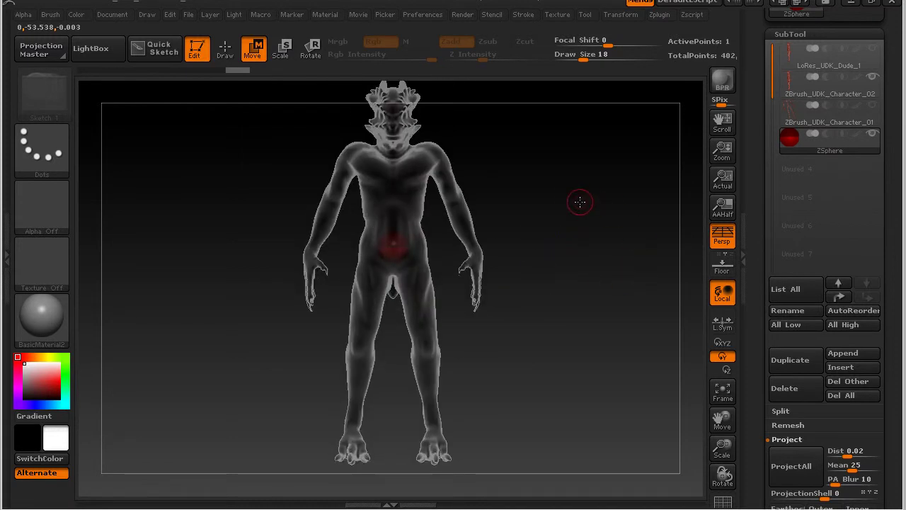
{"action": "left_click", "coordinate": [619, 15]}
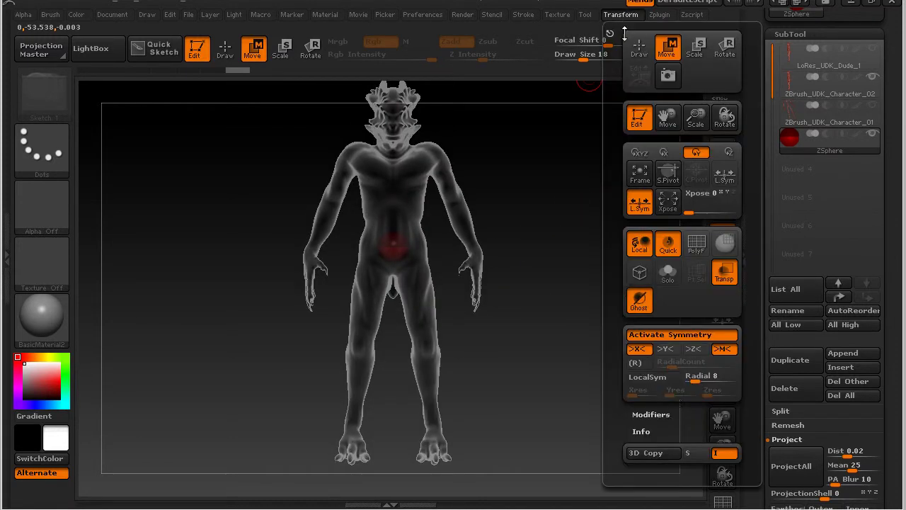
{"action": "left_click", "coordinate": [723, 278]}
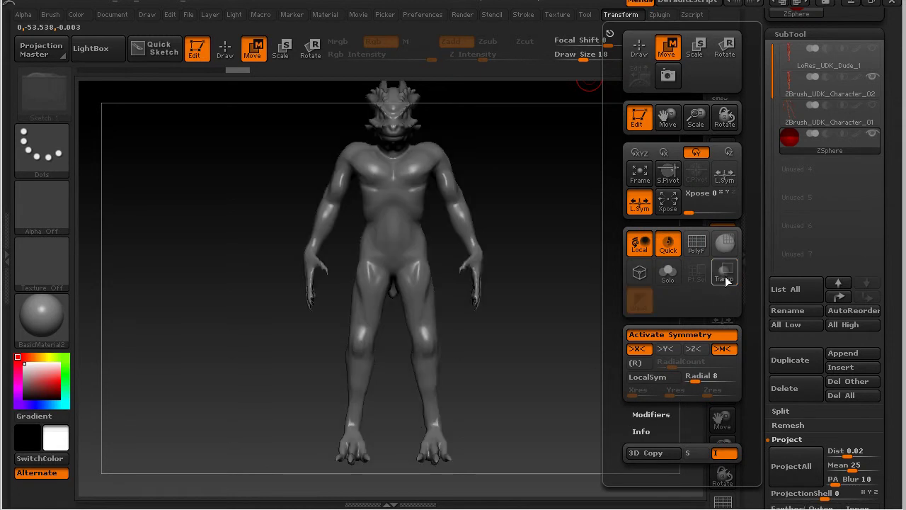
Return to Draw mode and select the LoRes_UDK_Dude mesh as the ZSphere's topology
{"action": "left_click_drag", "start_coordinate": [764, 281], "coordinate": [764, 90]}
{"action": "left_click", "coordinate": [227, 50]}
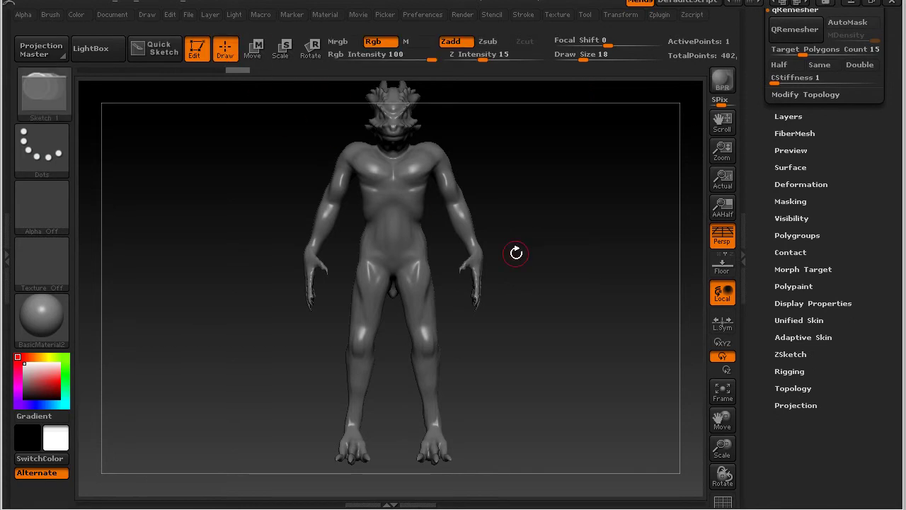
{"action": "left_click", "coordinate": [796, 388]}
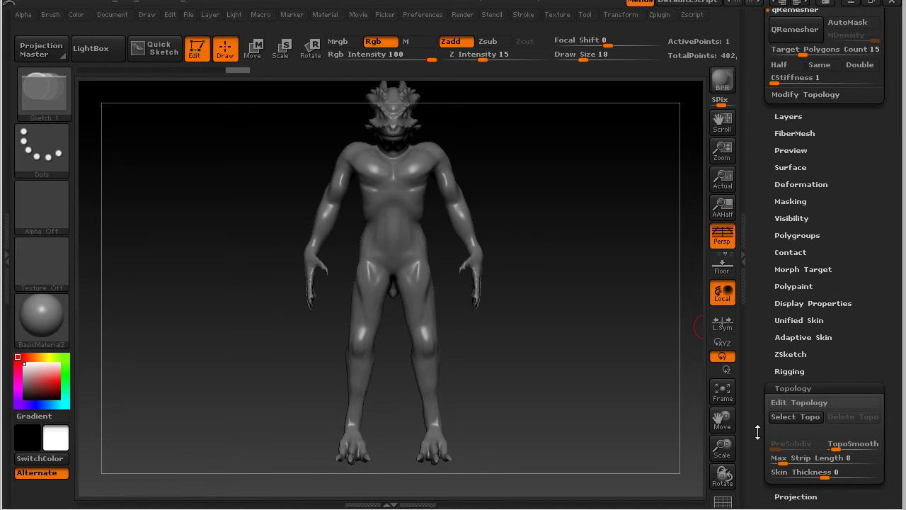
{"action": "left_click", "coordinate": [797, 417]}
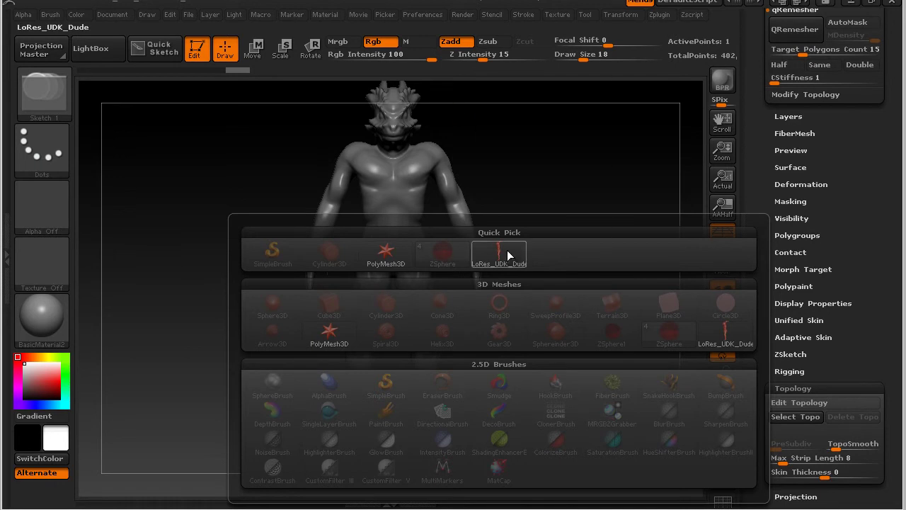
{"action": "mouse_move", "coordinate": [504, 256]}
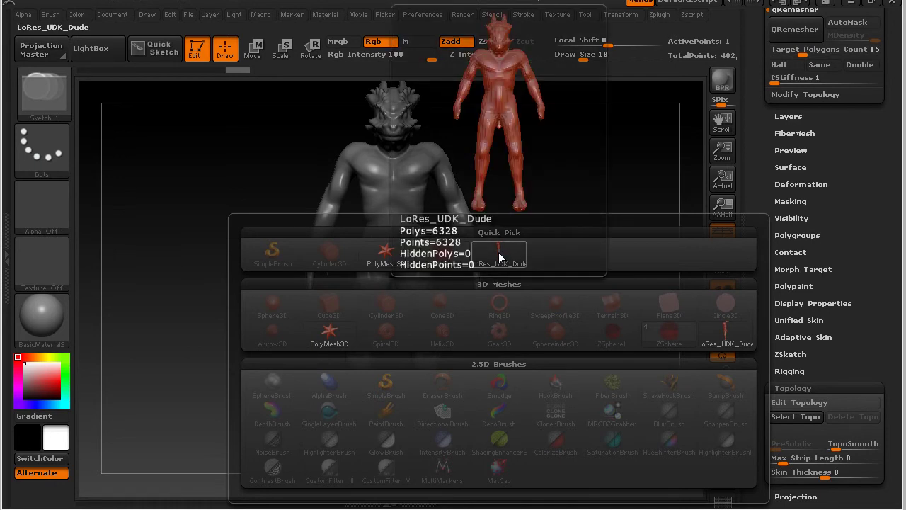
{"action": "left_click", "coordinate": [500, 256]}
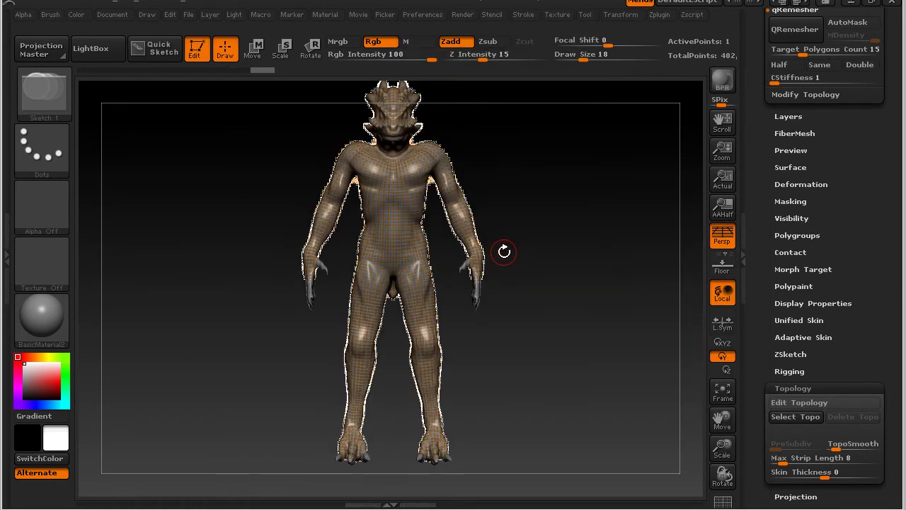
{"action": "left_click_drag", "start_coordinate": [559, 296], "coordinate": [525, 312]}
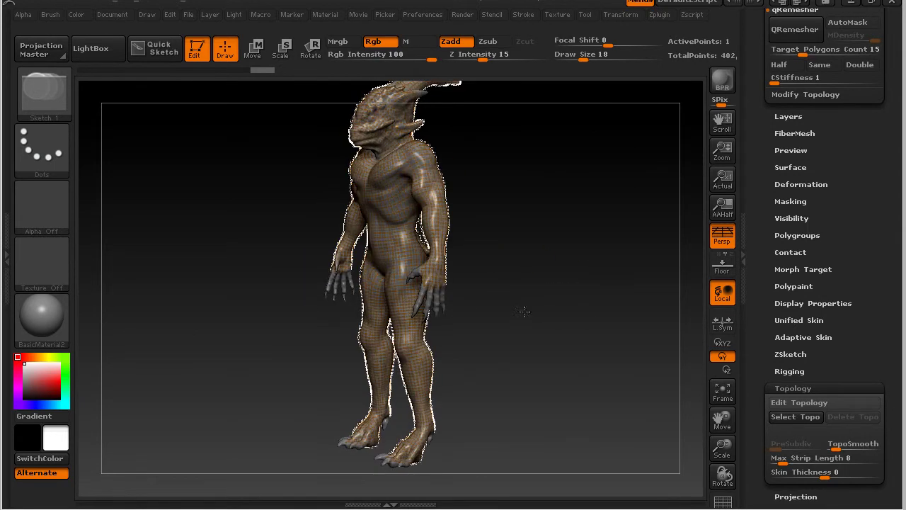
Enable Edit Topology on the ZSphere for the assigned low-poly mesh
{"action": "left_click", "coordinate": [799, 401]}
{"action": "left_click_drag", "start_coordinate": [576, 334], "coordinate": [687, 344]}
{"action": "left_click_drag", "start_coordinate": [599, 309], "coordinate": [528, 290]}
{"action": "left_click_drag", "start_coordinate": [629, 318], "coordinate": [649, 307]}
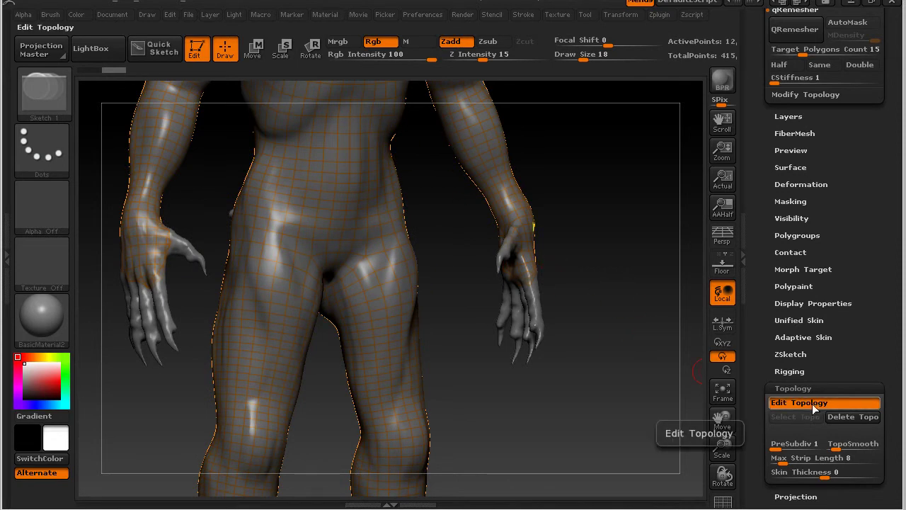
{"action": "left_click_drag", "start_coordinate": [756, 196], "coordinate": [761, 397]}
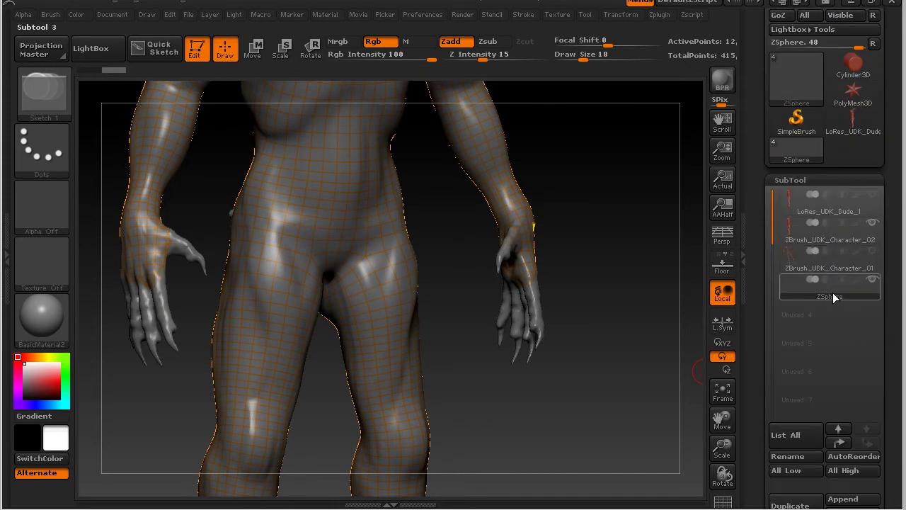
Delete the topology points across the bases of the fingers on the back of the creature's hand
{"action": "left_click_drag", "start_coordinate": [611, 268], "coordinate": [689, 264], "text": "alt"}
{"action": "left_click_drag", "start_coordinate": [566, 328], "coordinate": [508, 289], "text": "alt"}
{"action": "mouse_move", "coordinate": [647, 326]}
{"action": "left_mouse_down"}
{"action": "mouse_move", "coordinate": [611, 328]}
{"action": "mouse_move", "coordinate": [602, 307]}
{"action": "mouse_move", "coordinate": [672, 312]}
{"action": "left_mouse_up"}
{"action": "left_click_drag", "start_coordinate": [542, 312], "coordinate": [393, 171], "text": "alt"}
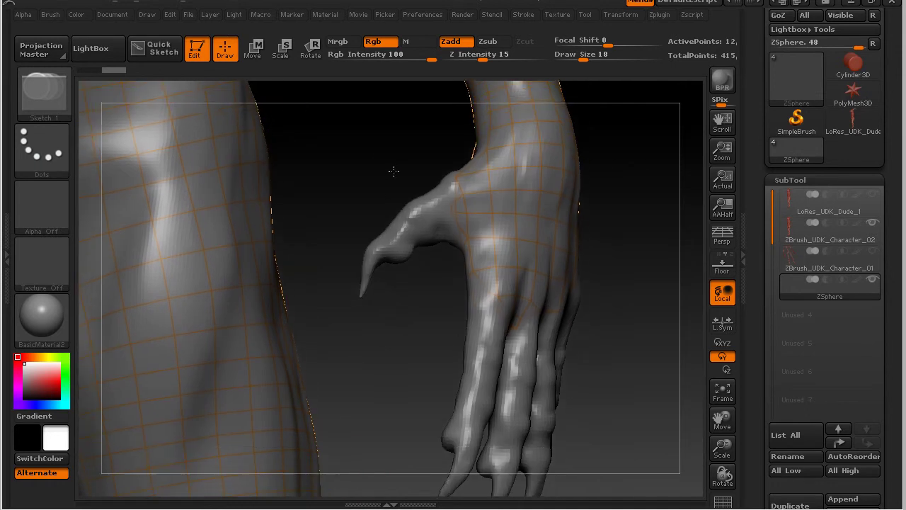
{"action": "left_click_drag", "start_coordinate": [649, 329], "coordinate": [633, 327]}
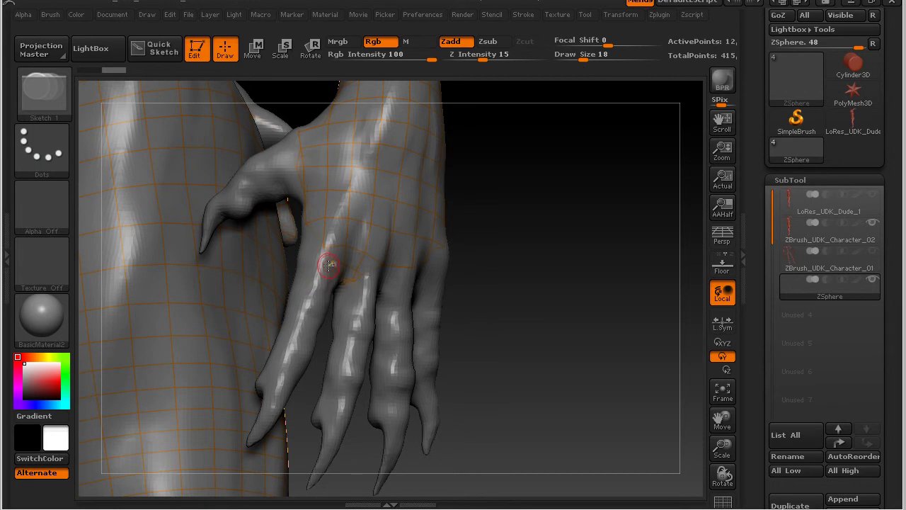
{"action": "mouse_move", "coordinate": [323, 247]}
{"action": "left_mouse_down"}
{"action": "mouse_move", "coordinate": [326, 263]}
{"action": "mouse_move", "coordinate": [358, 281]}
{"action": "mouse_move", "coordinate": [379, 264]}
{"action": "mouse_move", "coordinate": [409, 269]}
{"action": "mouse_move", "coordinate": [360, 277]}
{"action": "mouse_move", "coordinate": [350, 268]}
{"action": "mouse_move", "coordinate": [351, 281]}
{"action": "mouse_move", "coordinate": [338, 271]}
{"action": "mouse_move", "coordinate": [385, 261]}
{"action": "left_mouse_up"}
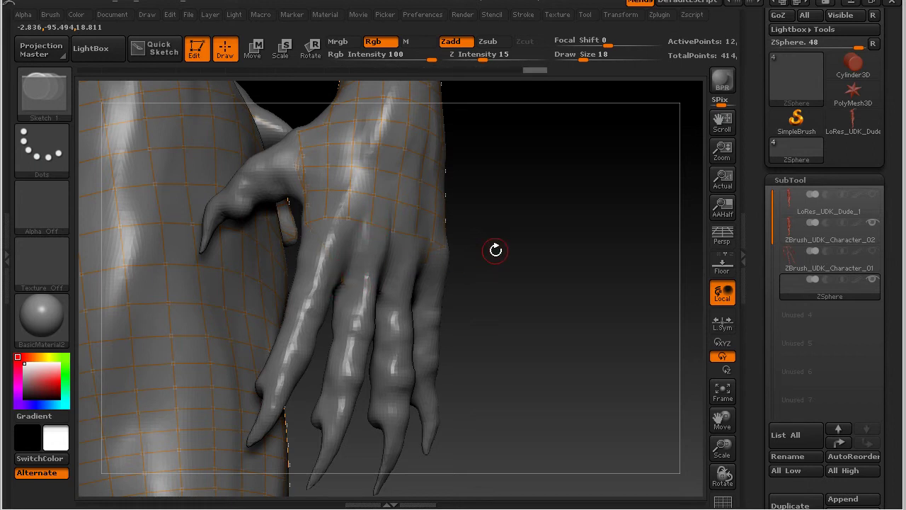
Draw a new topology quad from the open edge on the back of the hand toward the third finger
{"action": "mouse_move", "coordinate": [510, 243]}
{"action": "left_mouse_down", "text": "alt"}
{"action": "mouse_move", "coordinate": [631, 249]}
{"action": "mouse_move", "coordinate": [591, 269]}
{"action": "mouse_move", "coordinate": [496, 239]}
{"action": "left_mouse_up", "text": "alt"}
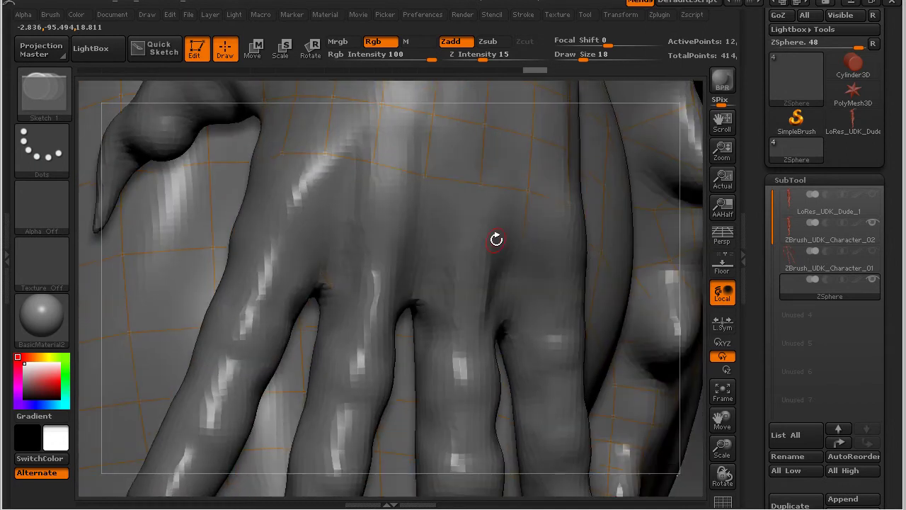
{"action": "key", "text": "ctrl"}
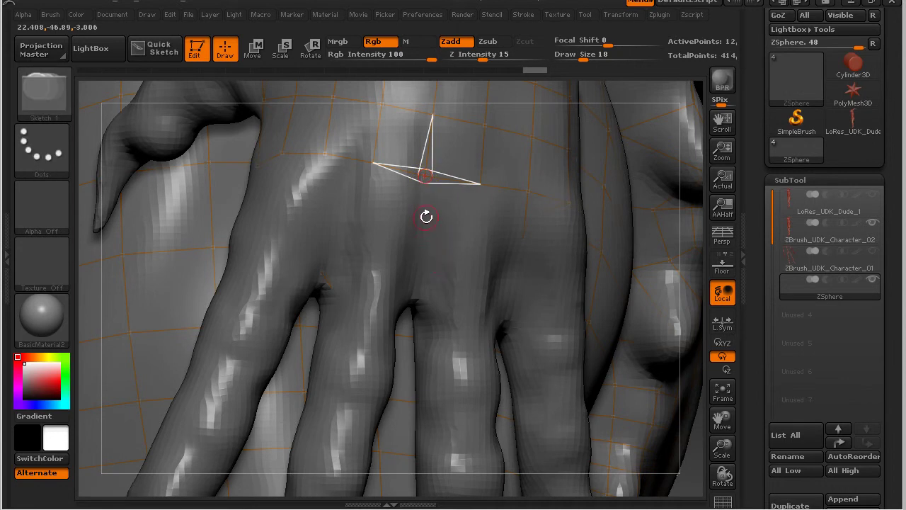
{"action": "left_click_drag", "start_coordinate": [419, 251], "coordinate": [447, 289]}
{"action": "left_click", "coordinate": [472, 266]}
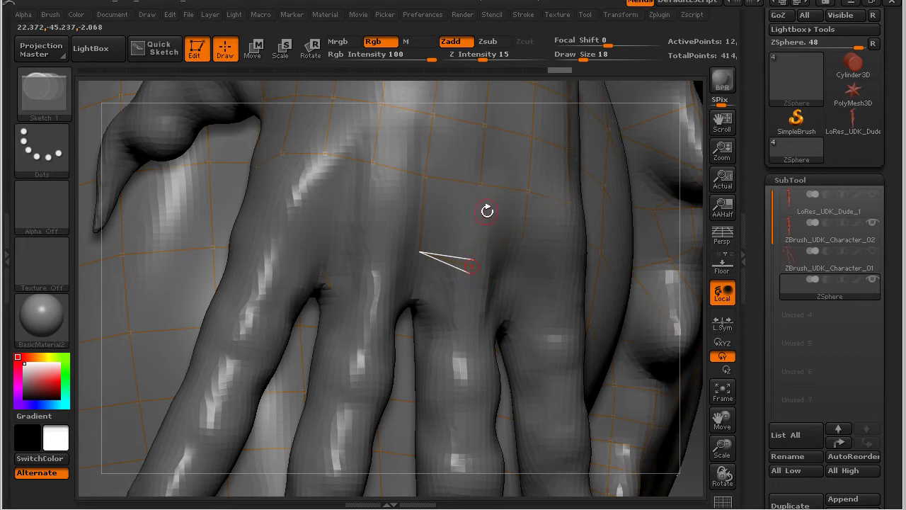
{"action": "left_click", "coordinate": [481, 184]}
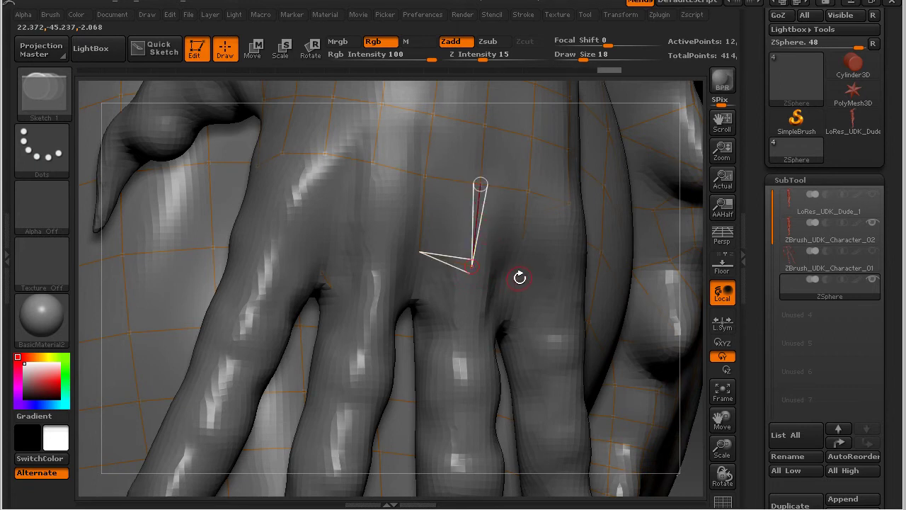
Extend the new topology row with two more quads across the knuckles toward the index finger
{"action": "left_click", "coordinate": [420, 253], "text": "ctrl"}
{"action": "left_click", "coordinate": [365, 245]}
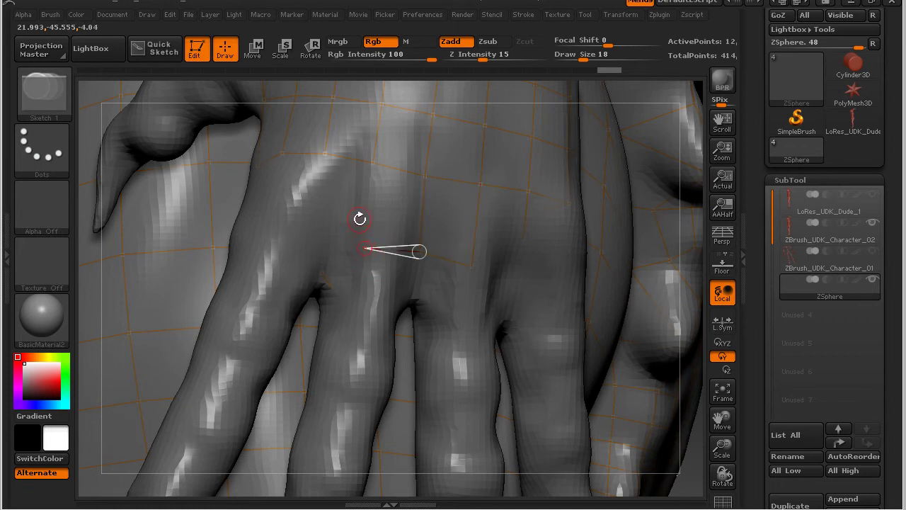
{"action": "left_click", "coordinate": [373, 163]}
{"action": "left_click", "coordinate": [316, 240]}
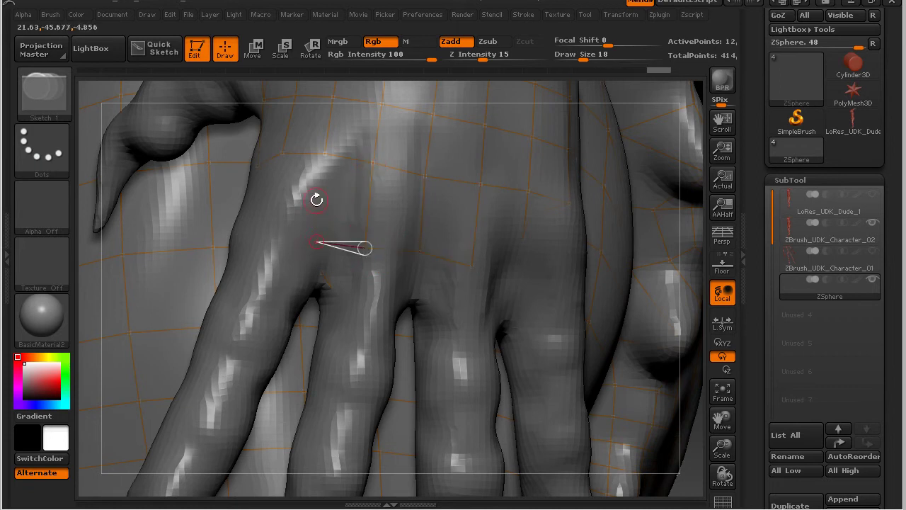
{"action": "left_click", "coordinate": [323, 153]}
Add the last quad of the knuckle row above the index finger, undoing the misplaced edges
{"action": "left_click", "coordinate": [268, 238]}
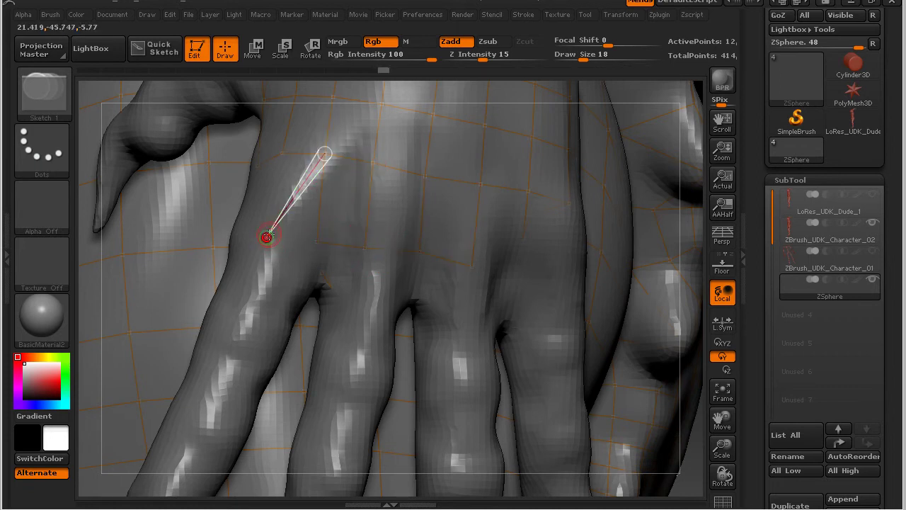
{"action": "key", "text": "ctrl+z"}
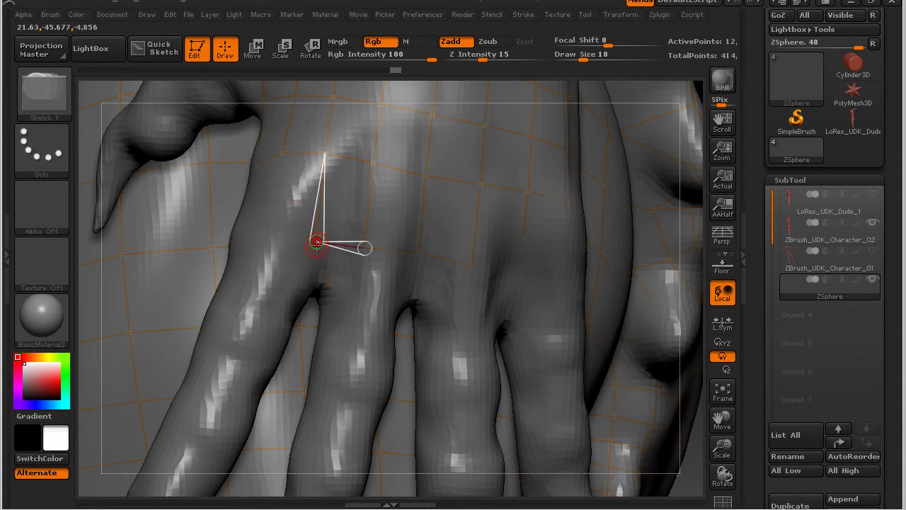
{"action": "left_click", "coordinate": [270, 234]}
{"action": "left_click", "coordinate": [280, 156]}
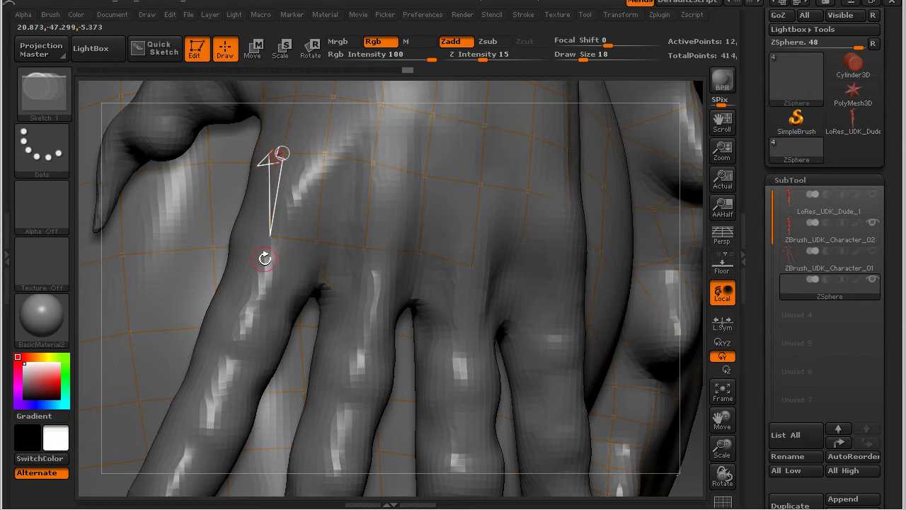
{"action": "left_click", "coordinate": [287, 192], "text": "alt"}
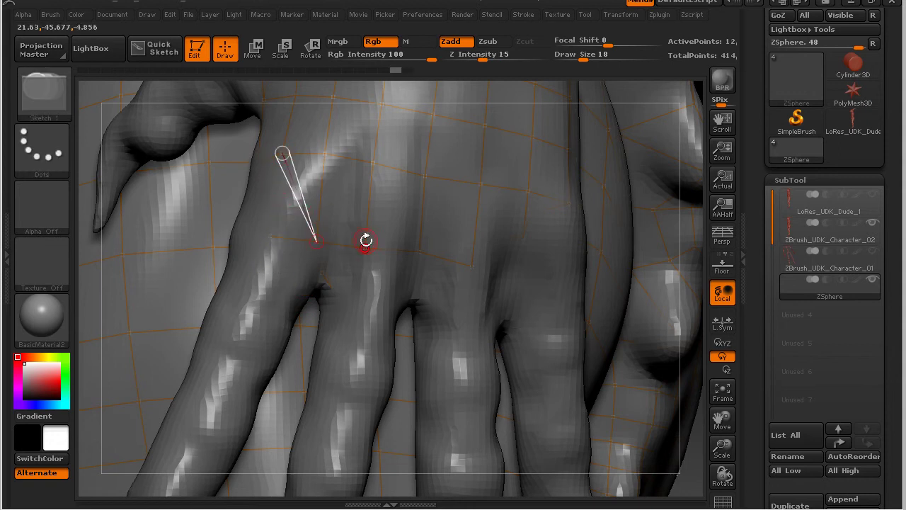
{"action": "key", "text": "ctrl+z"}
{"action": "left_click", "coordinate": [282, 153]}
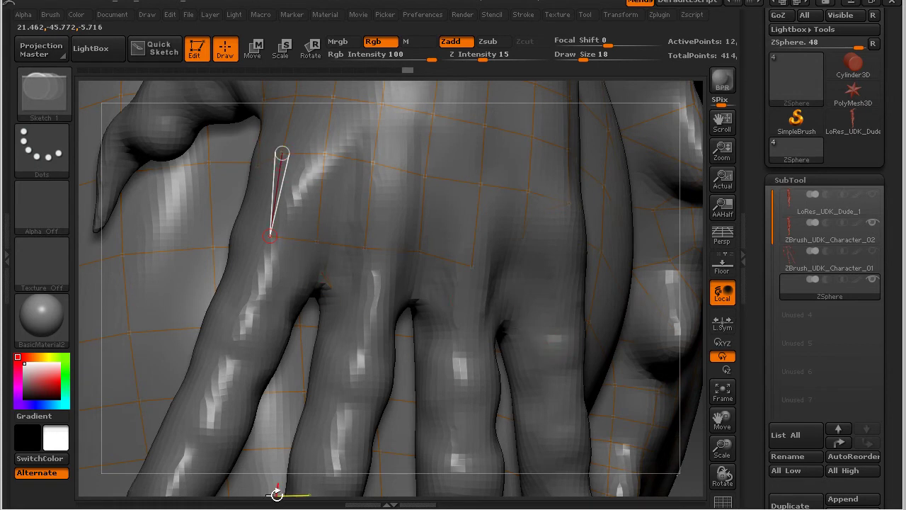
Examine the topology on the hand, arm and torso from several angles
{"action": "left_click_drag", "start_coordinate": [697, 481], "coordinate": [644, 371]}
{"action": "left_click_drag", "start_coordinate": [564, 231], "coordinate": [617, 366]}
{"action": "left_click_drag", "start_coordinate": [606, 265], "coordinate": [612, 284]}
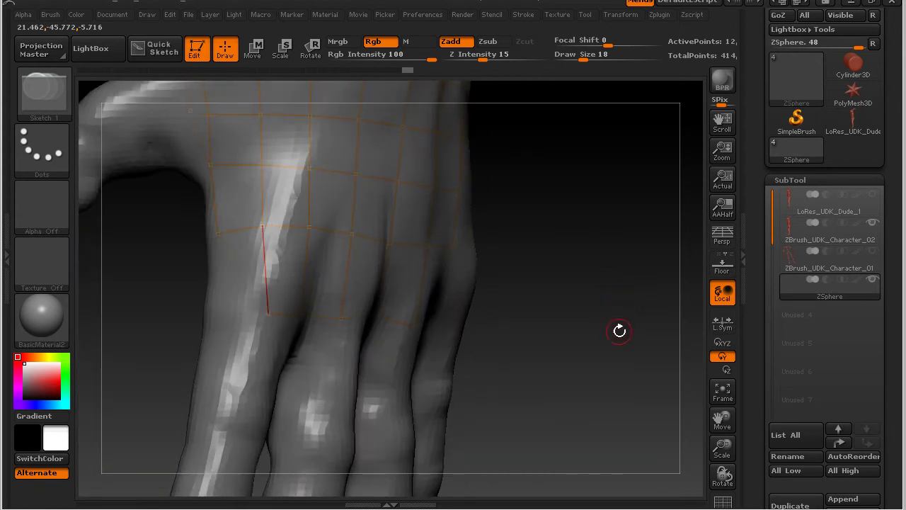
{"action": "left_click_drag", "start_coordinate": [582, 357], "coordinate": [595, 305]}
{"action": "left_click_drag", "start_coordinate": [630, 334], "coordinate": [365, 311]}
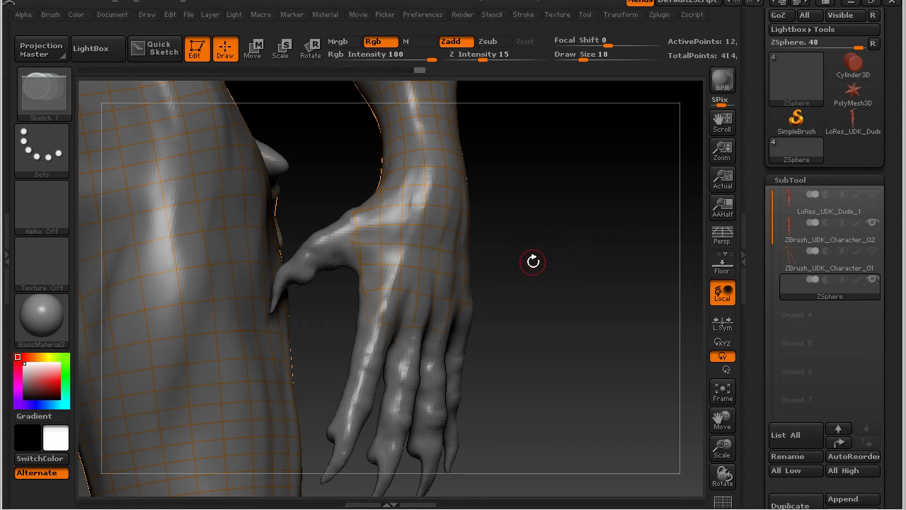
{"action": "left_click_drag", "start_coordinate": [550, 244], "coordinate": [436, 264]}
{"action": "left_click_drag", "start_coordinate": [531, 198], "coordinate": [536, 276]}
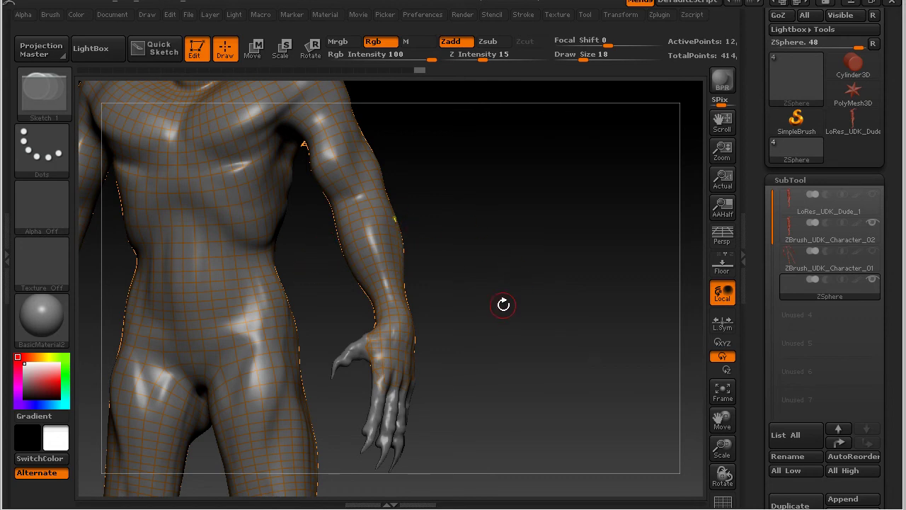
{"action": "left_click_drag", "start_coordinate": [512, 303], "coordinate": [494, 331]}
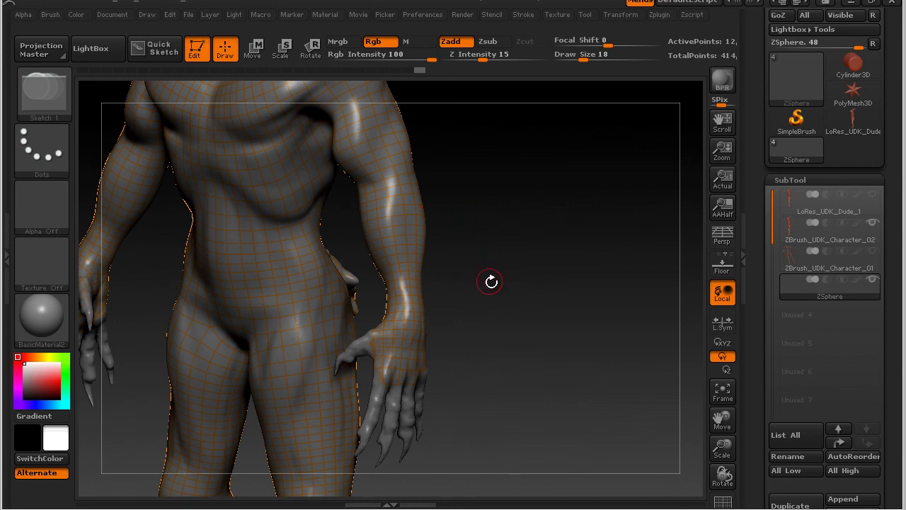
{"action": "mouse_move", "coordinate": [520, 358]}
{"action": "left_mouse_down"}
{"action": "mouse_move", "coordinate": [545, 346]}
{"action": "mouse_move", "coordinate": [548, 334]}
{"action": "mouse_move", "coordinate": [574, 350]}
{"action": "left_mouse_up"}
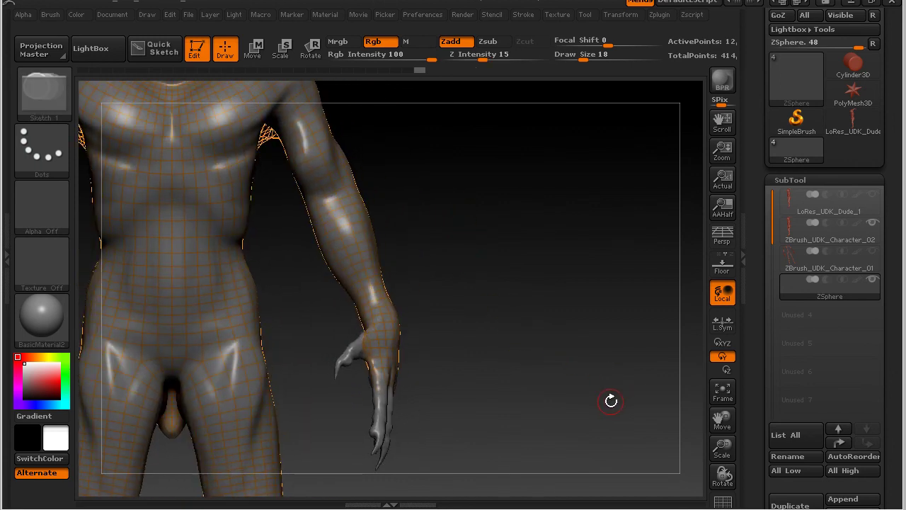